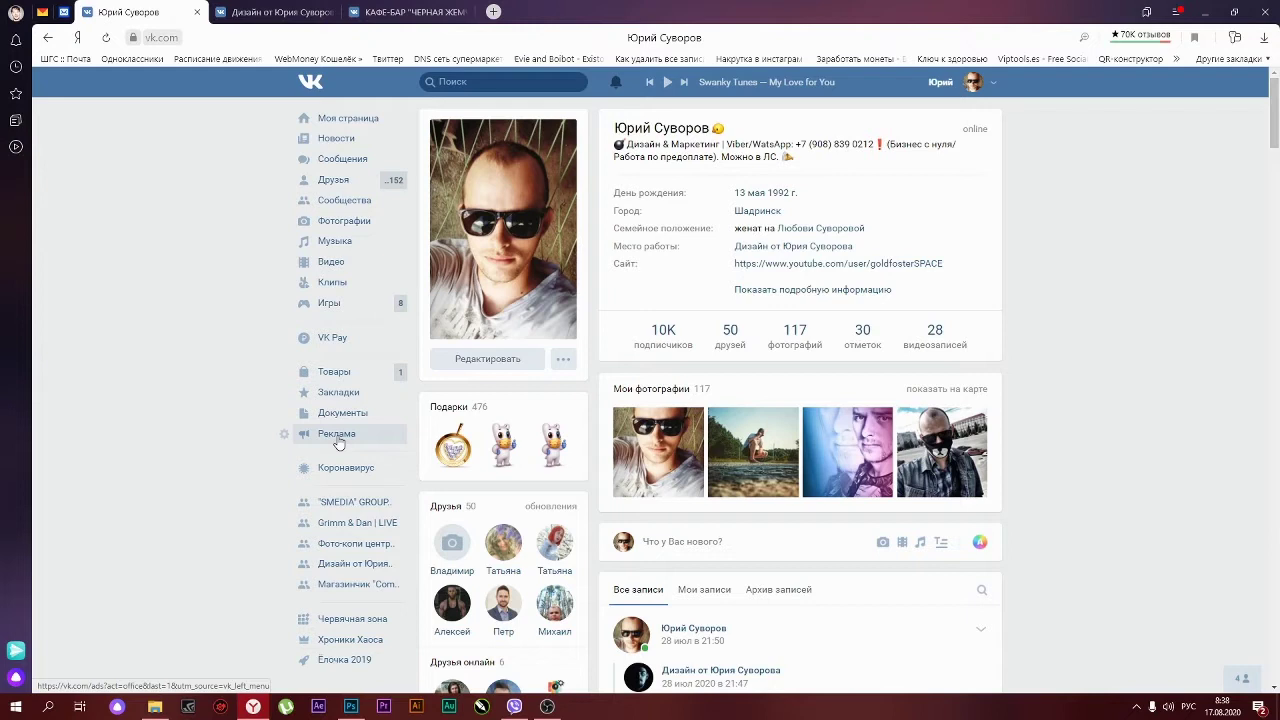
# - Open the site menu item settings in the general account settings and save them with Реклама enabled
pyautogui.click(965, 82)
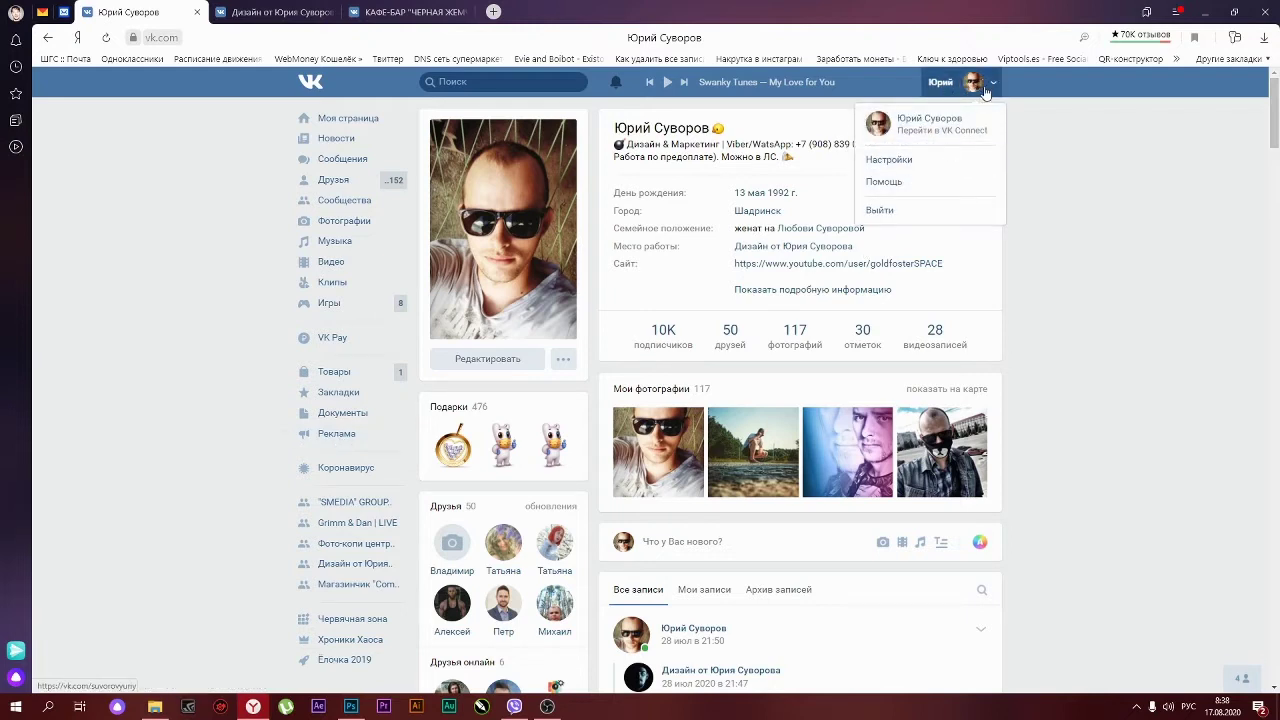
pyautogui.click(900, 159)
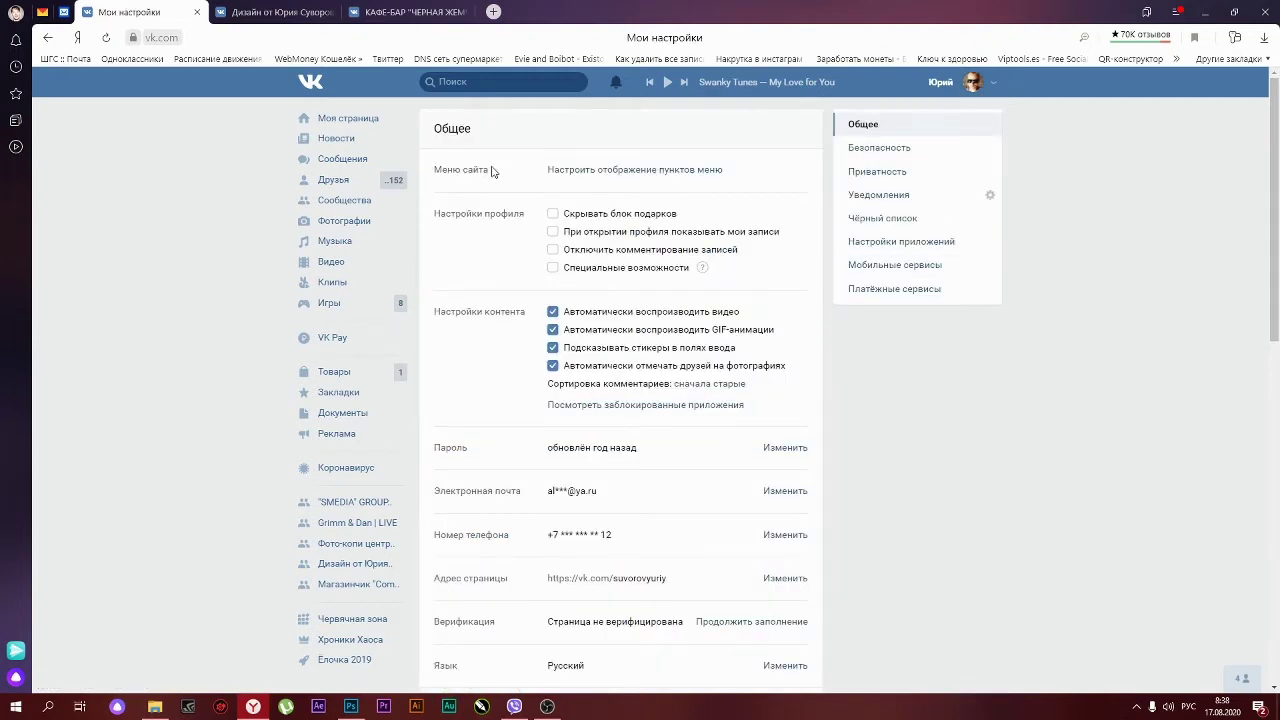
pyautogui.click(593, 172)
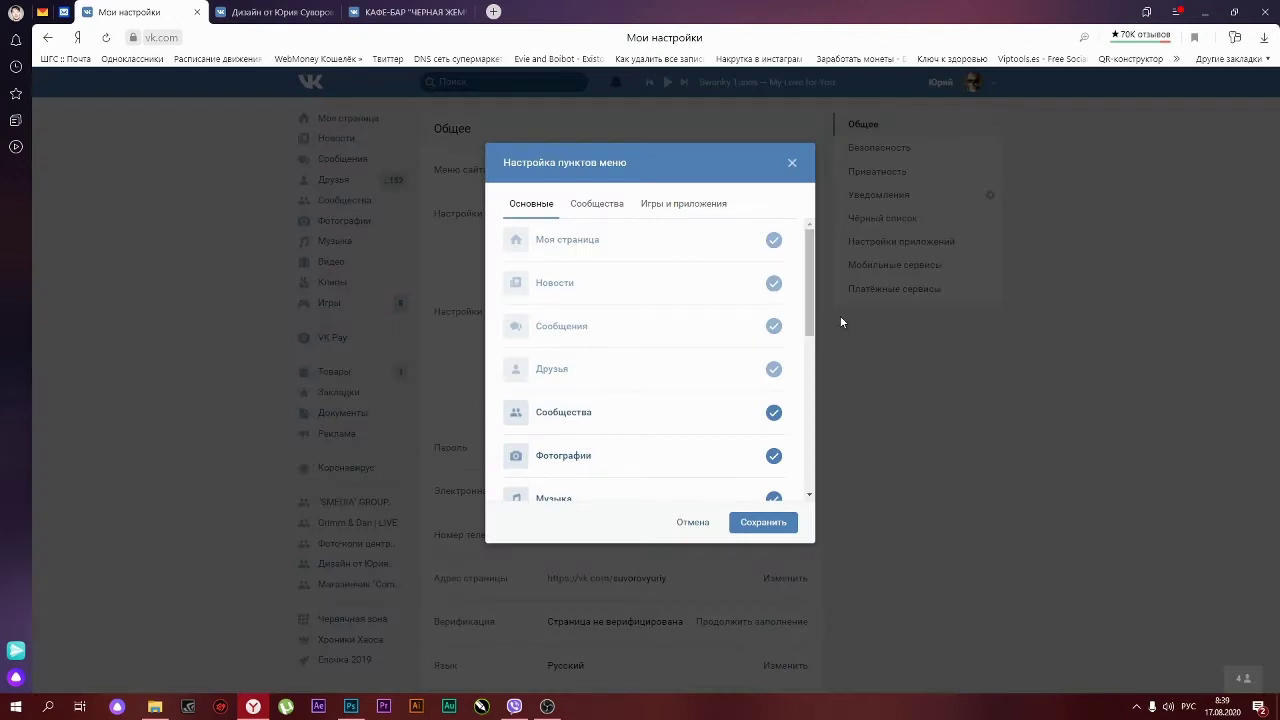
pyautogui.moveTo(812, 268); pyautogui.dragTo(810, 414)
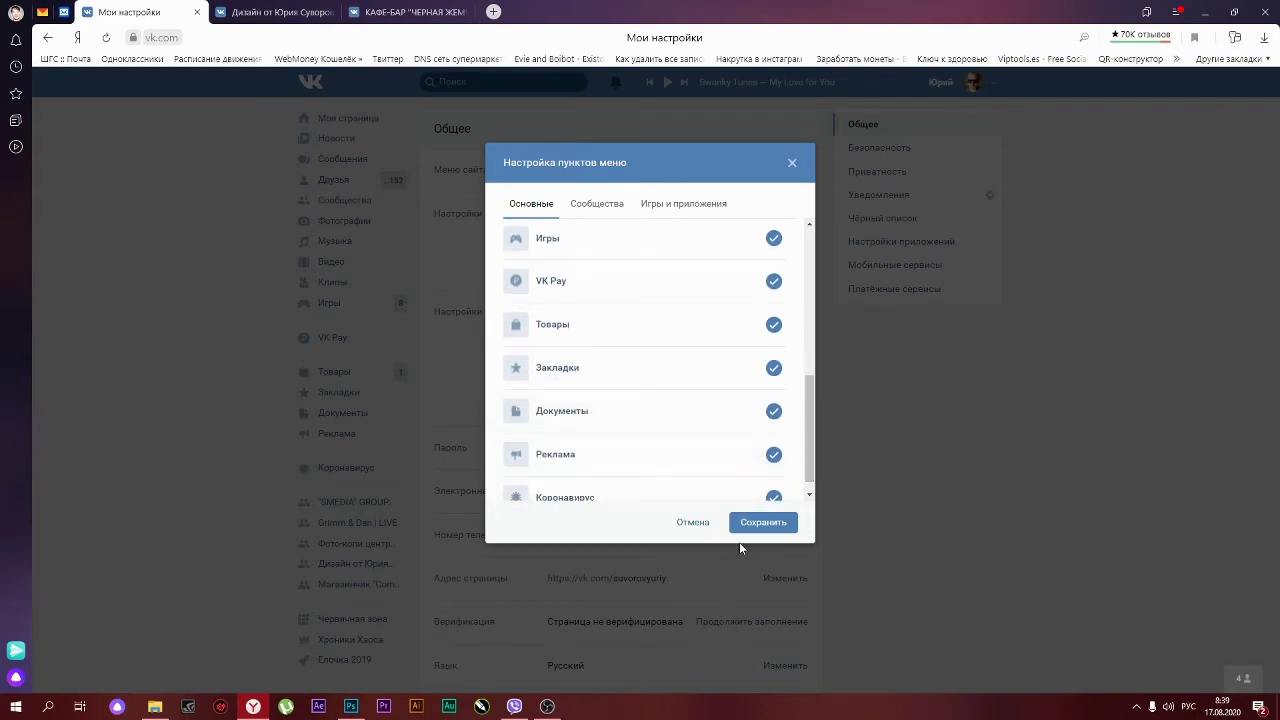
pyautogui.click(765, 522)
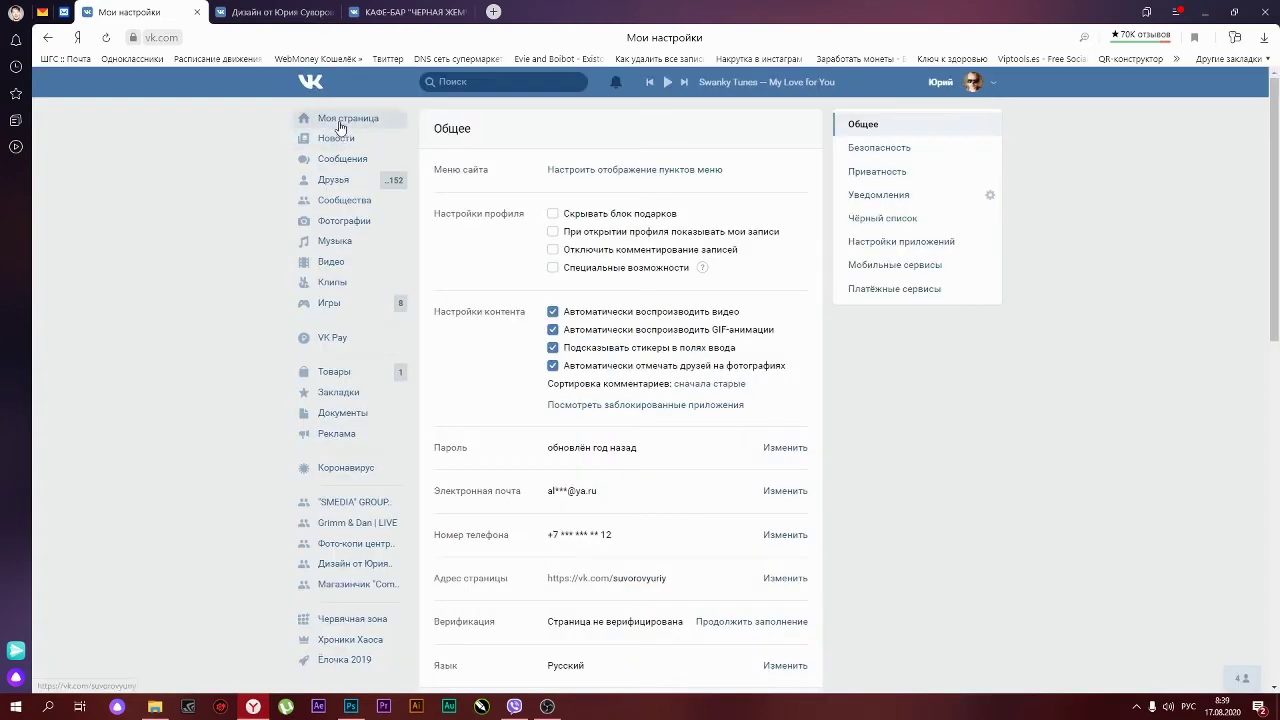
# - Open the advertising account from the profile page and view its balance top-up options
pyautogui.click(340, 127)
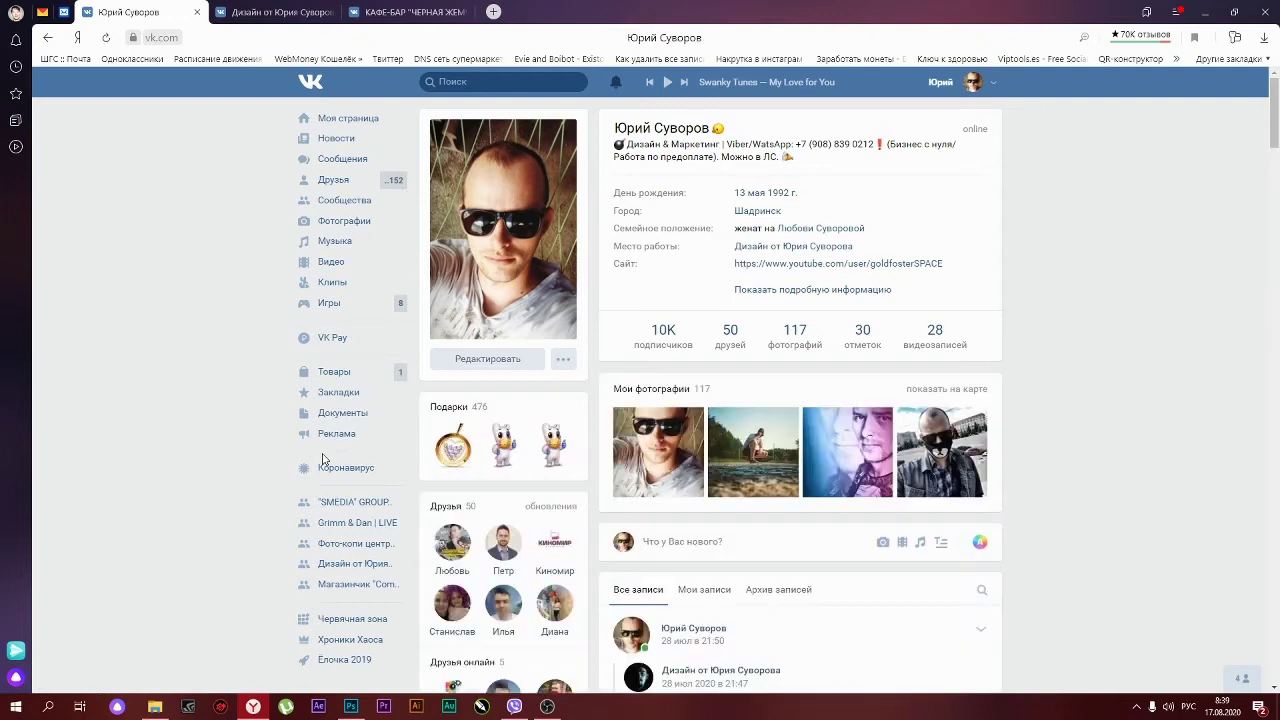
pyautogui.click(336, 436)
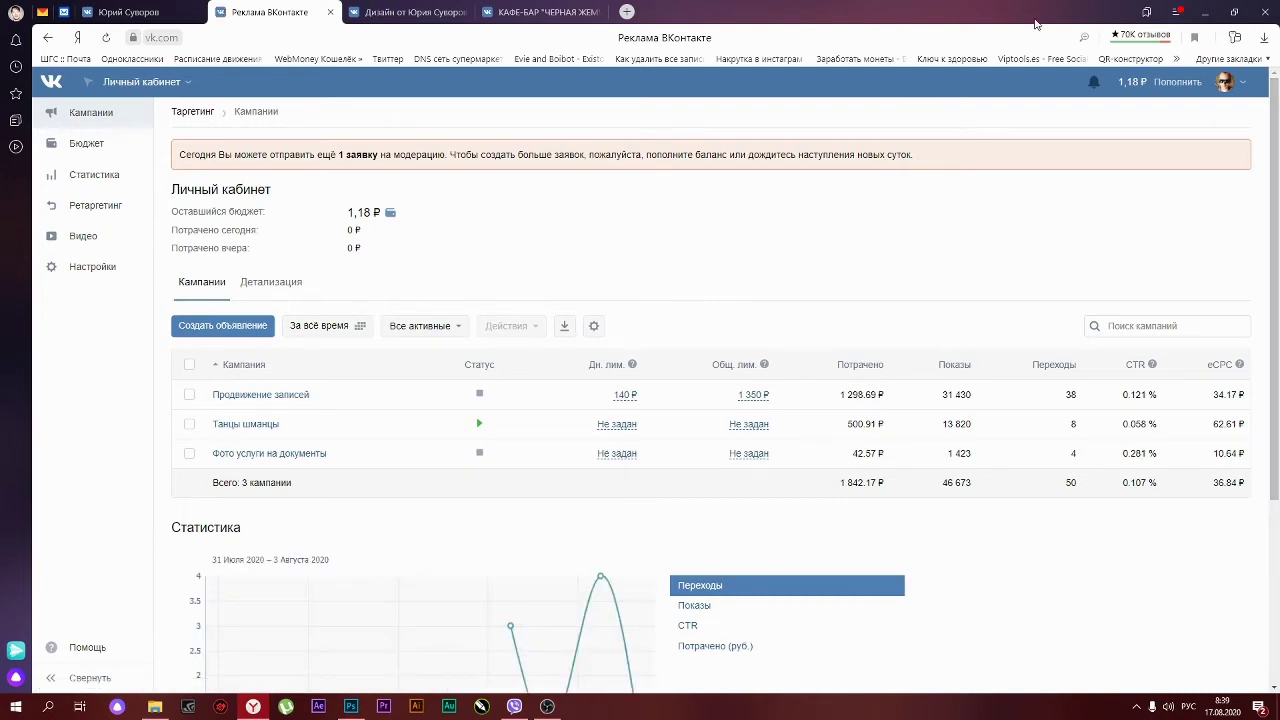
pyautogui.click(1174, 83)
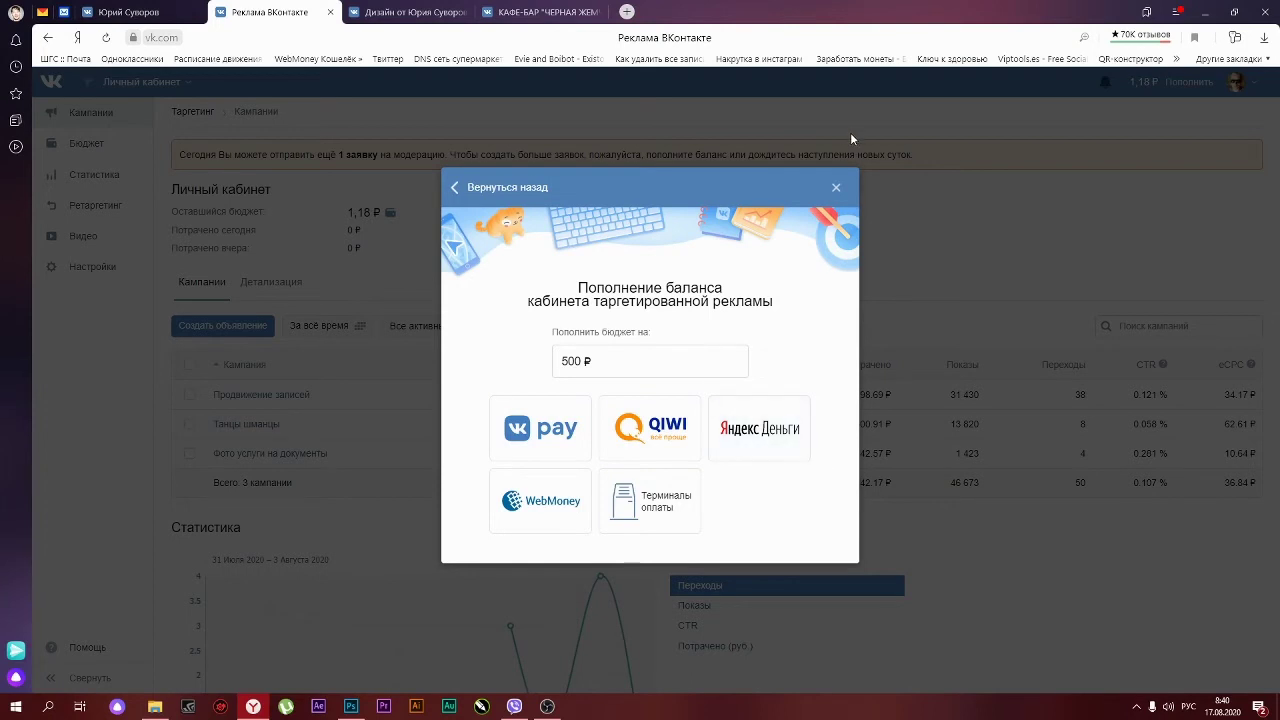
pyautogui.click(838, 189)
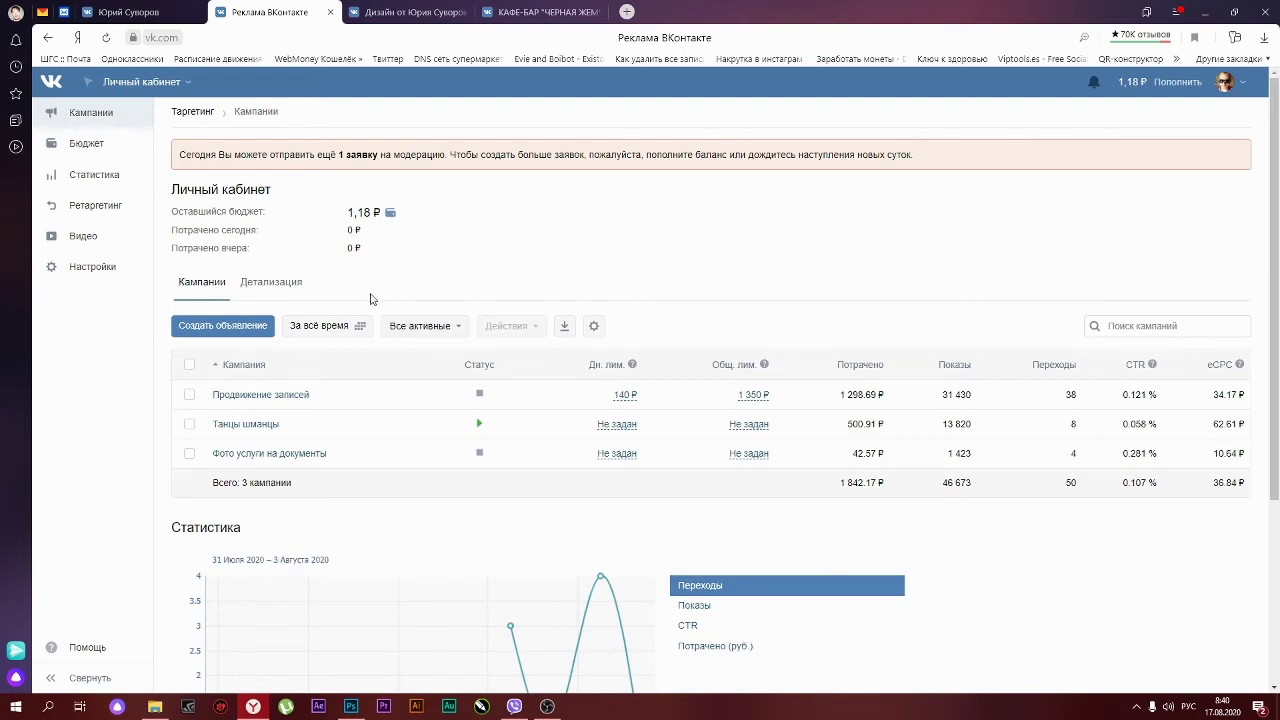
# - Start a new ad and look through the news feed and site page ad formats
pyautogui.click(212, 330)
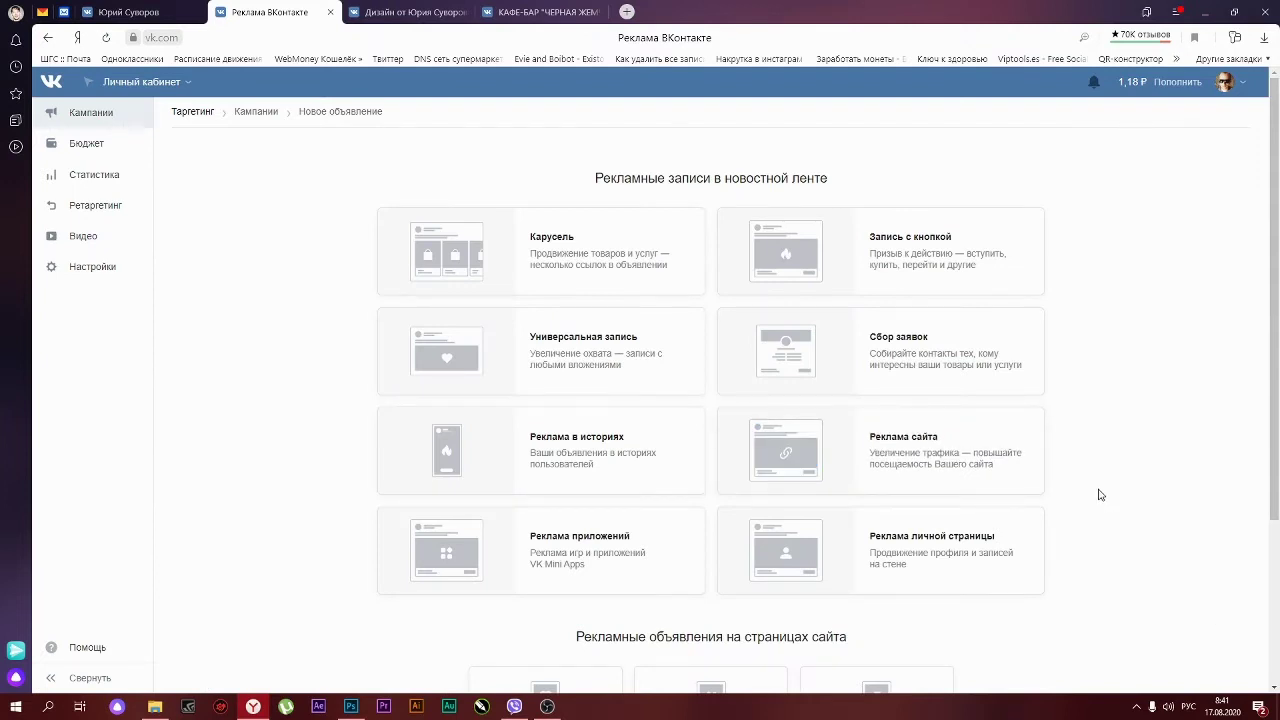
pyautogui.scroll(-1, 1074, 462)
pyautogui.scroll(1, 1074, 462)
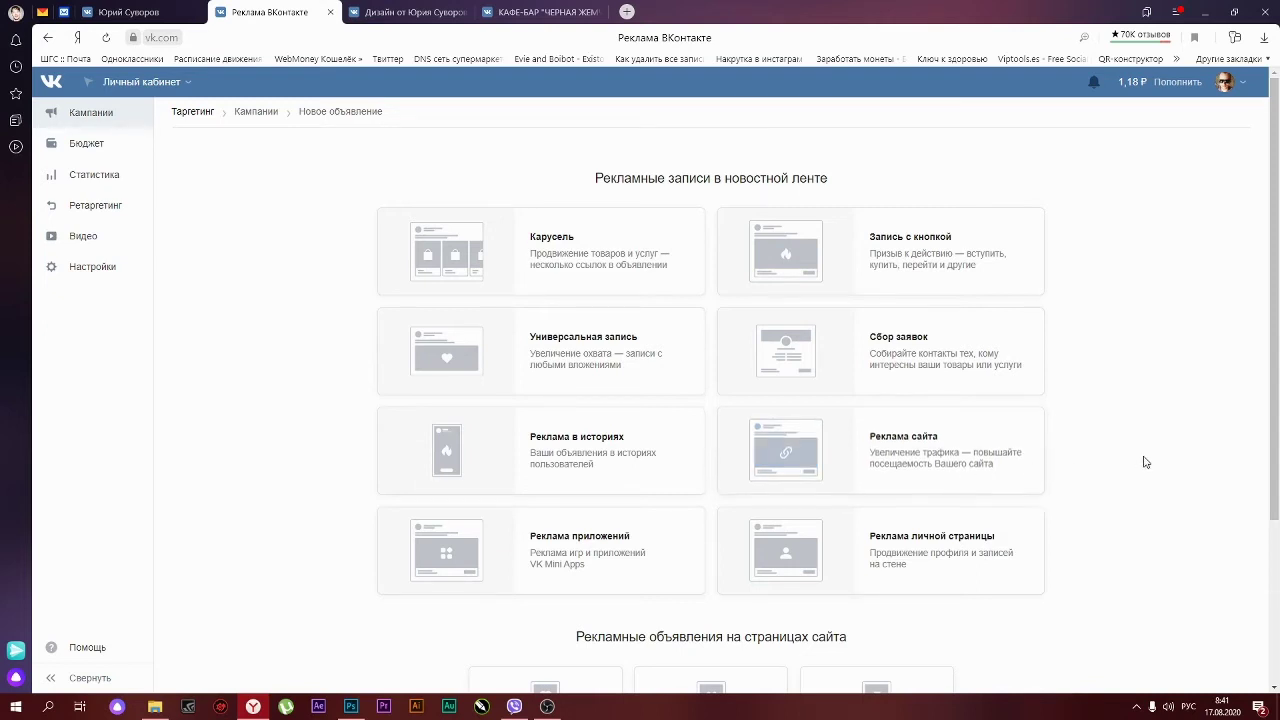
pyautogui.scroll(-1, 1104, 463)
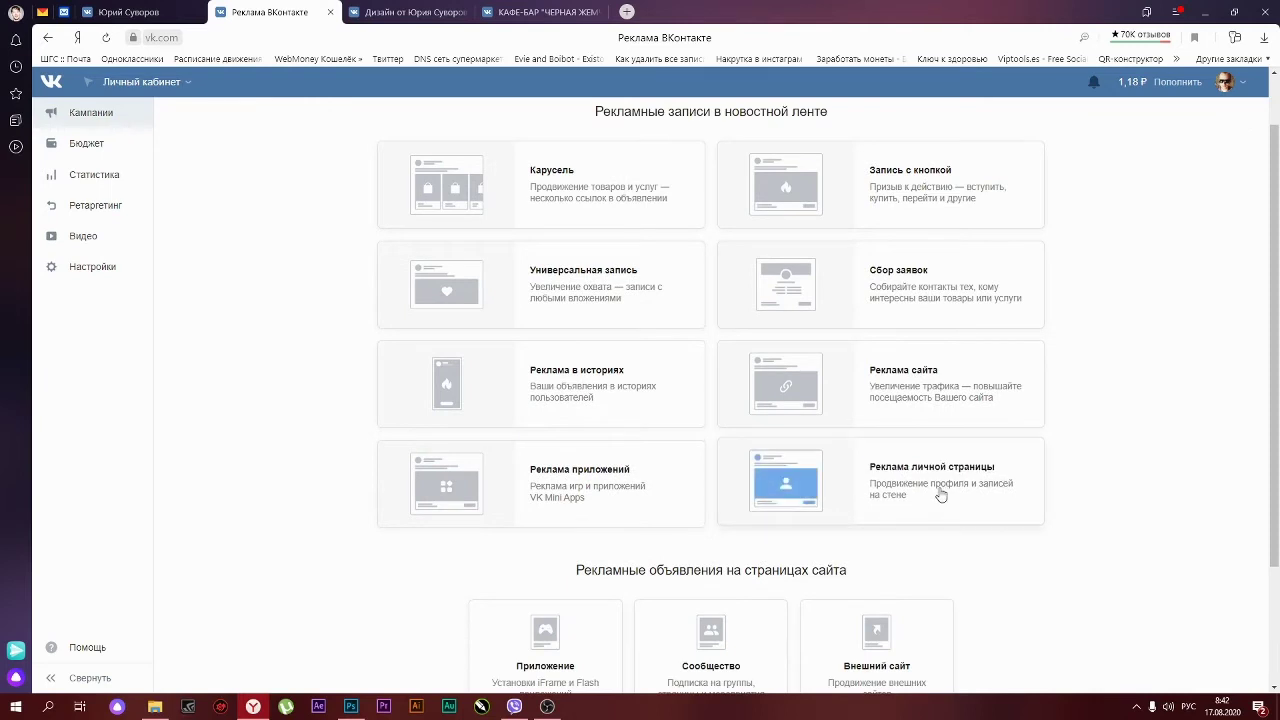
pyautogui.scroll(-1, 940, 494)
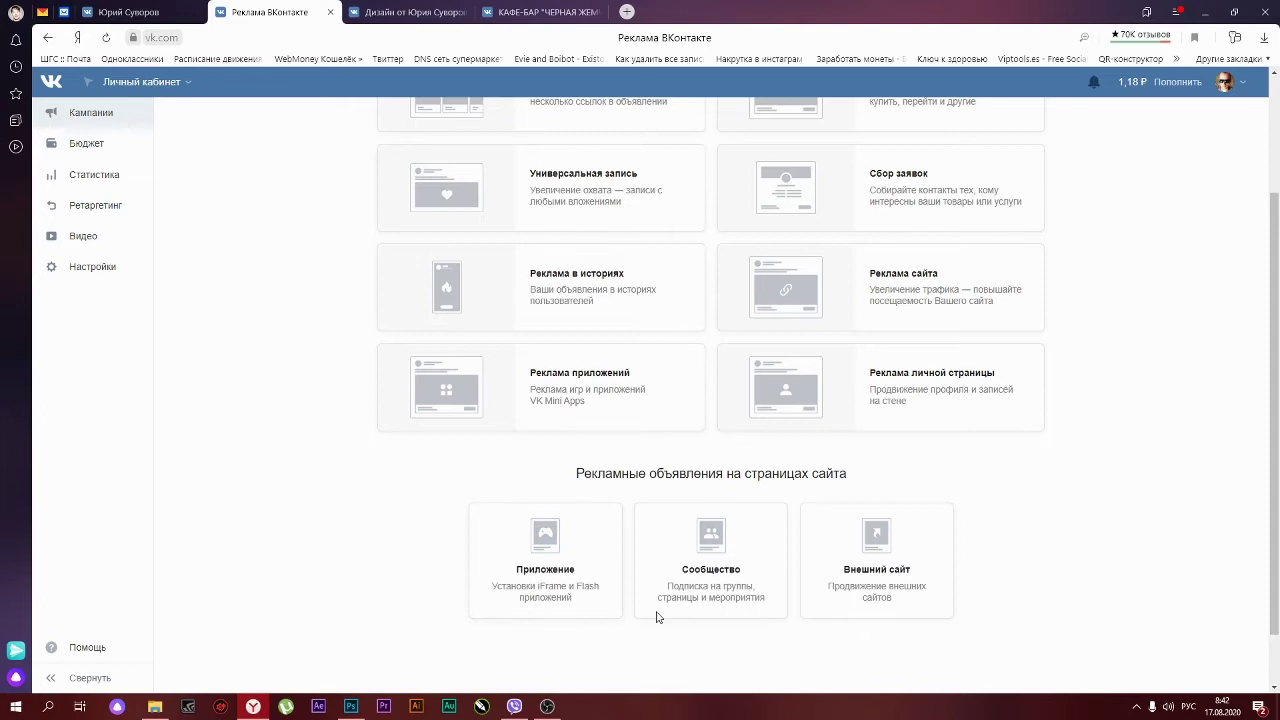
pyautogui.scroll(2, 217, 323)
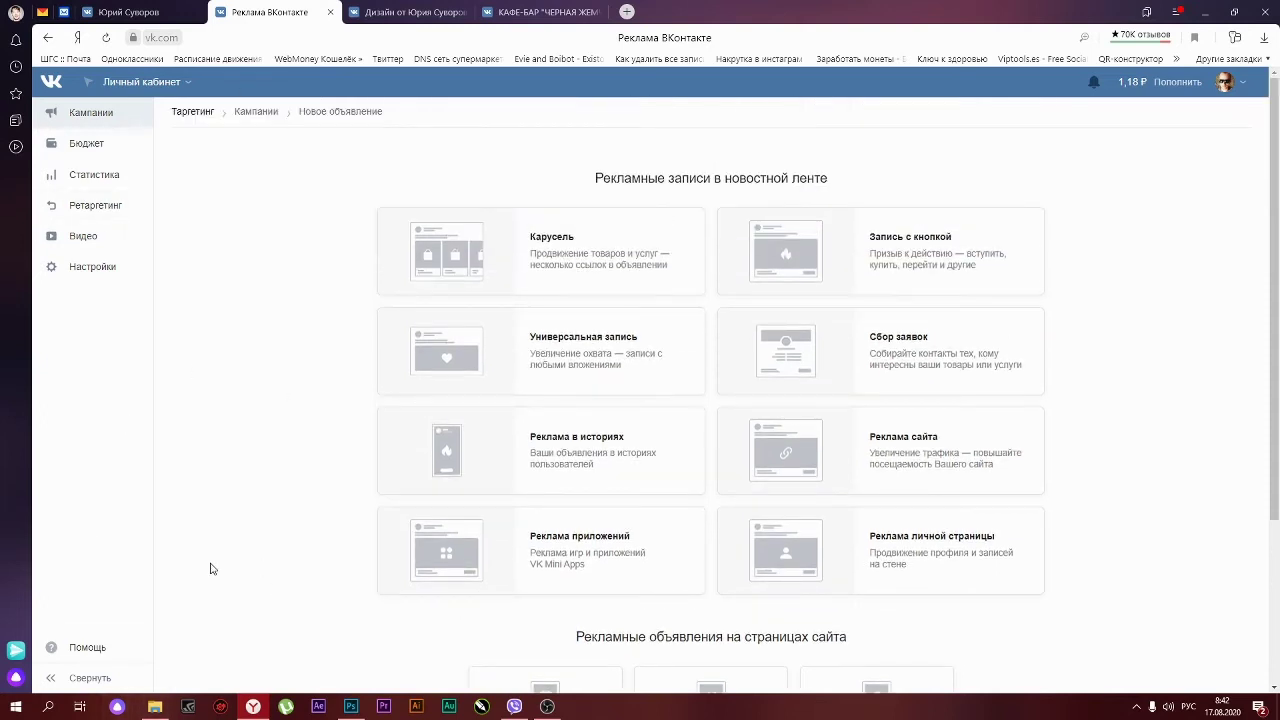
pyautogui.scroll(-2, 214, 567)
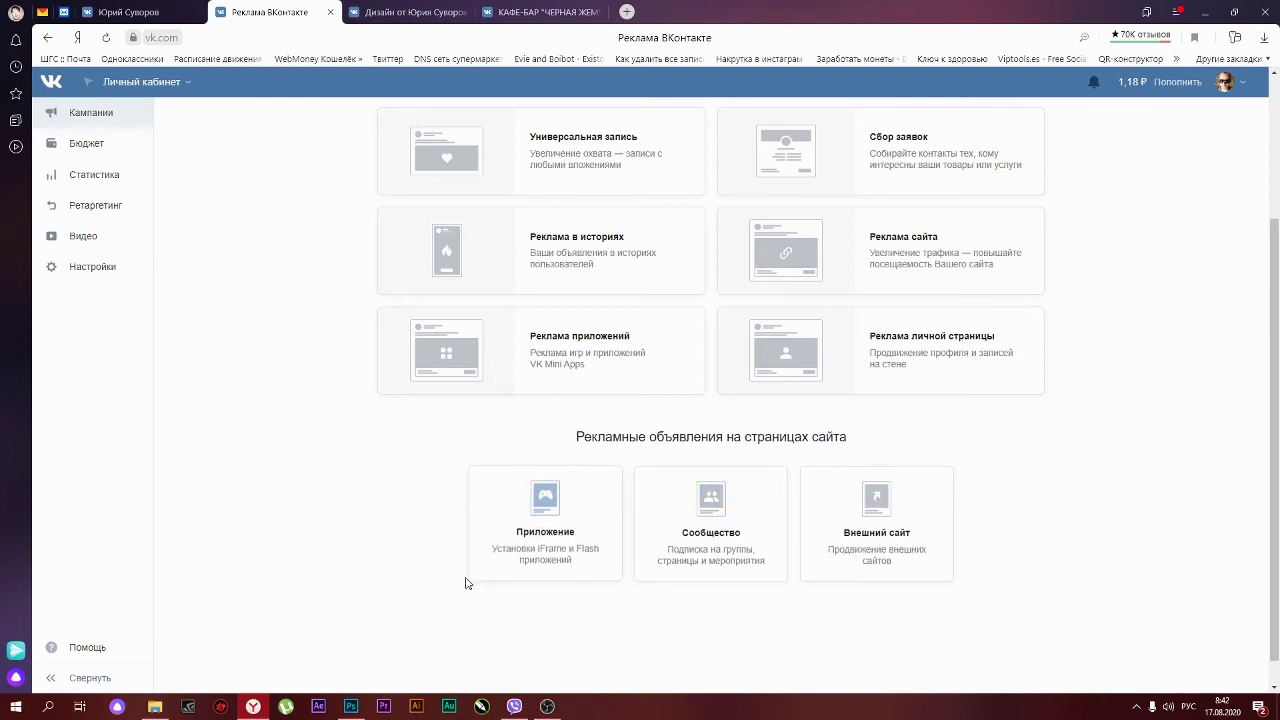
pyautogui.scroll(1, 466, 583)
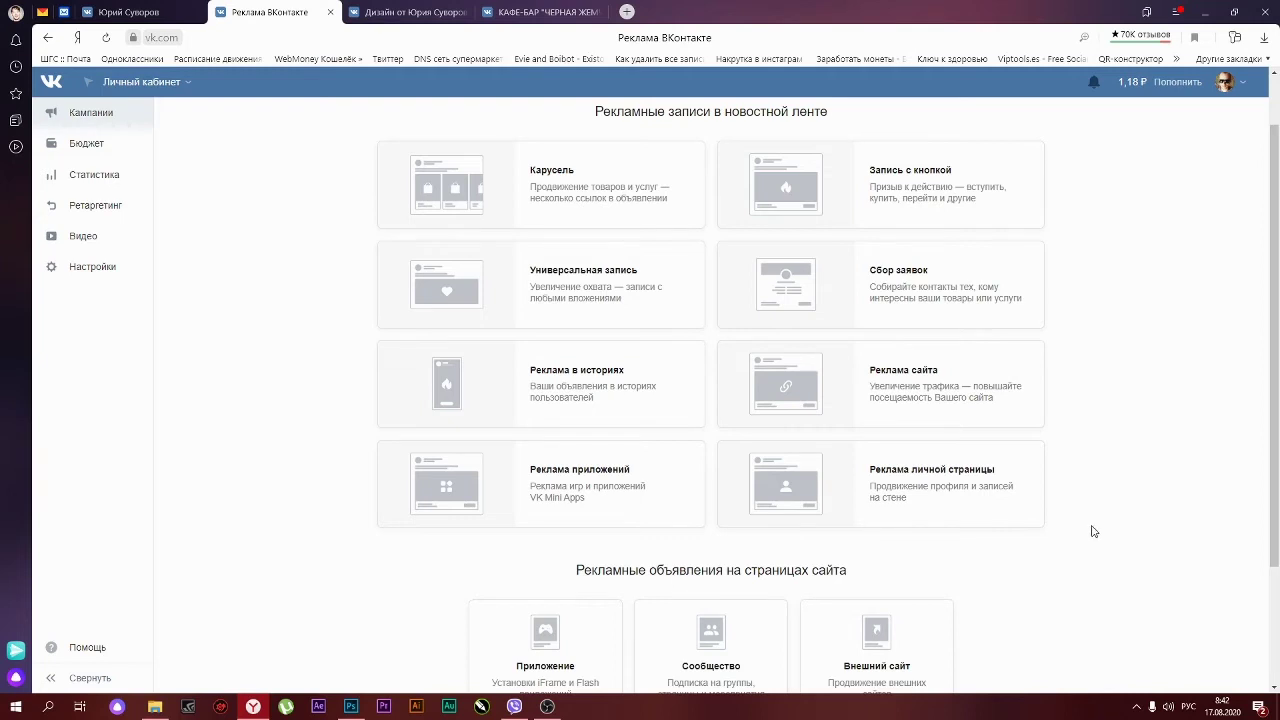
pyautogui.scroll(-2, 1096, 540)
pyautogui.scroll(3, 1092, 553)
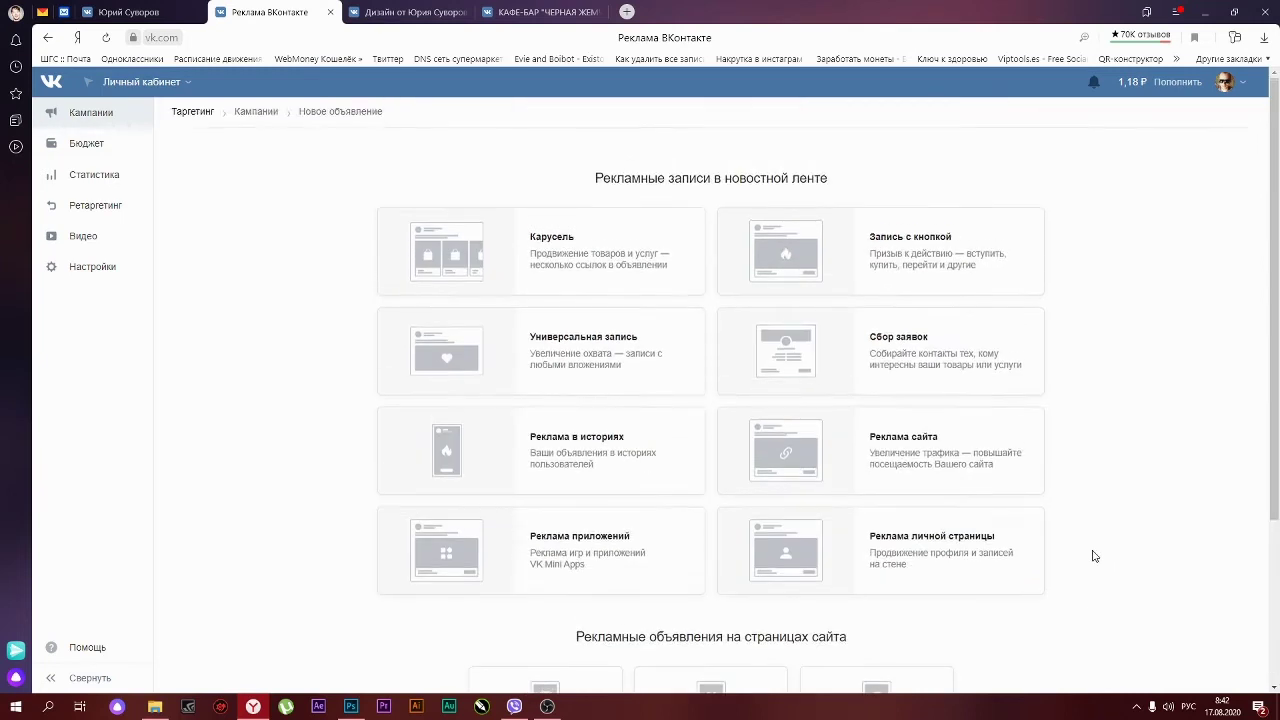
# - Choose the Универсальная запись format and opt to promote an existing post
pyautogui.click(613, 370)
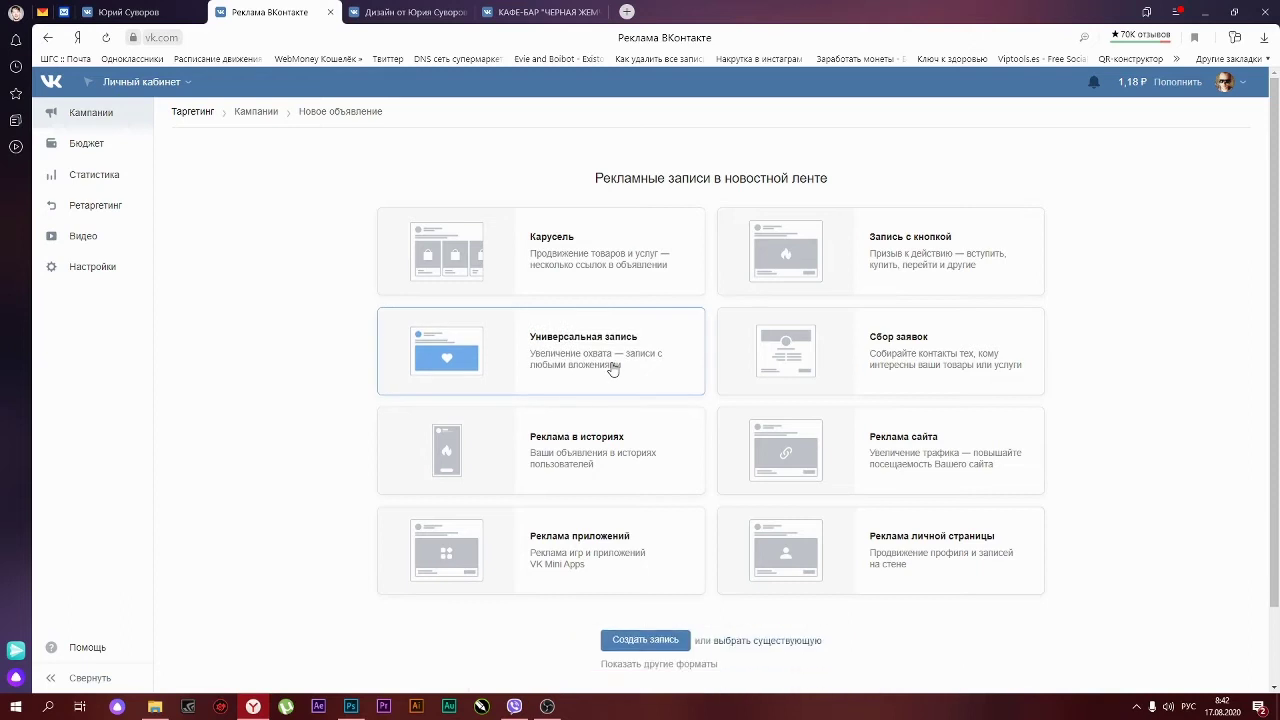
pyautogui.scroll(-2, 610, 370)
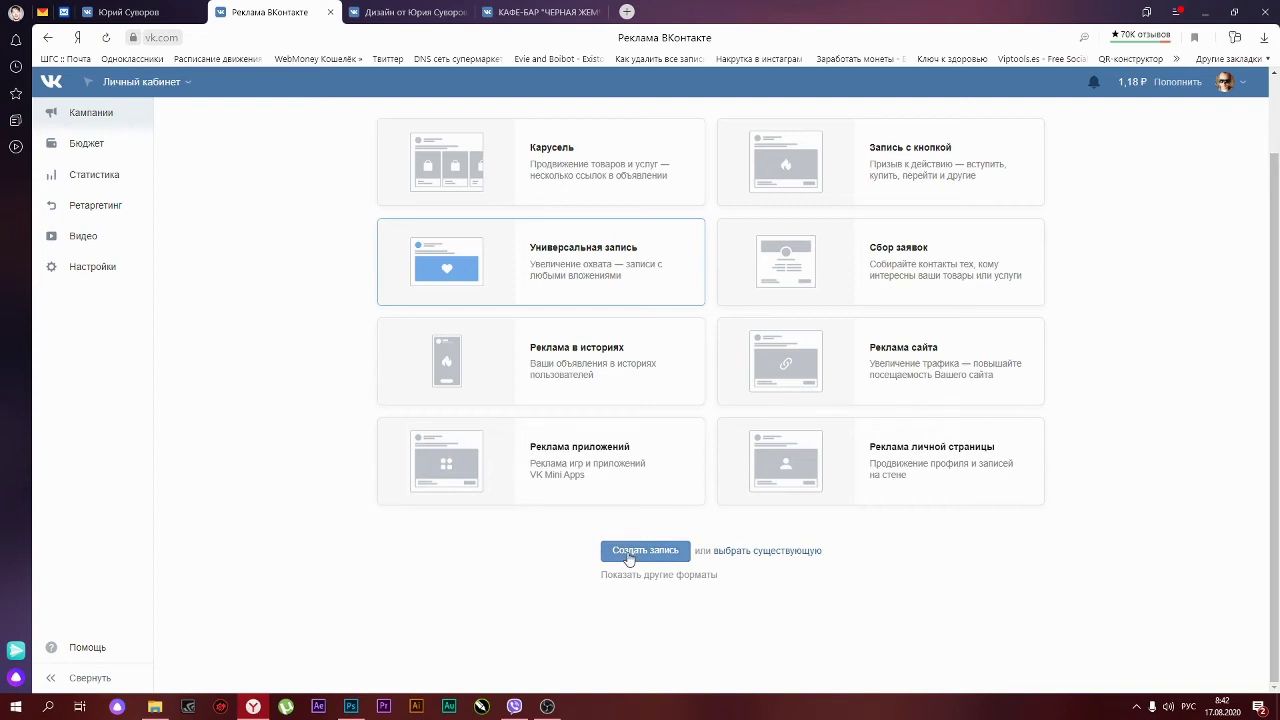
pyautogui.click(794, 552)
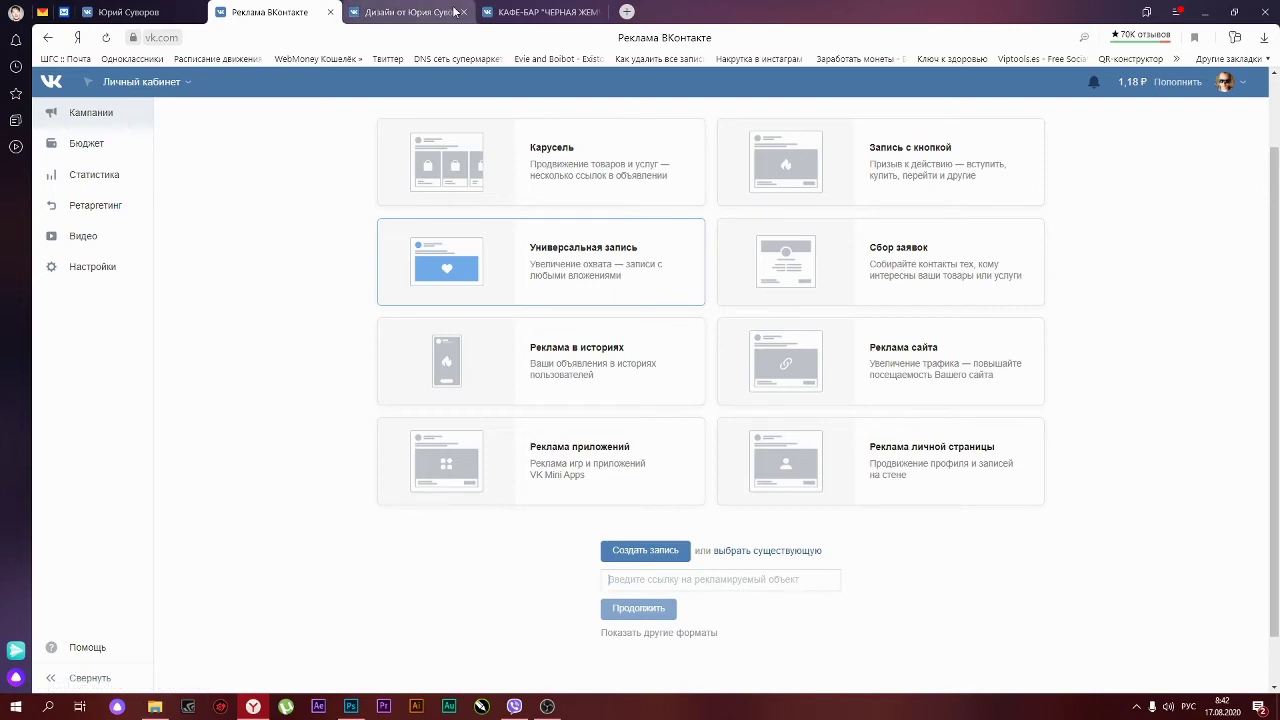
# - Open the 365basics.com favicon post on the design community's wall and copy its link
pyautogui.click(410, 12)
pyautogui.scroll(-15, 919, 408)
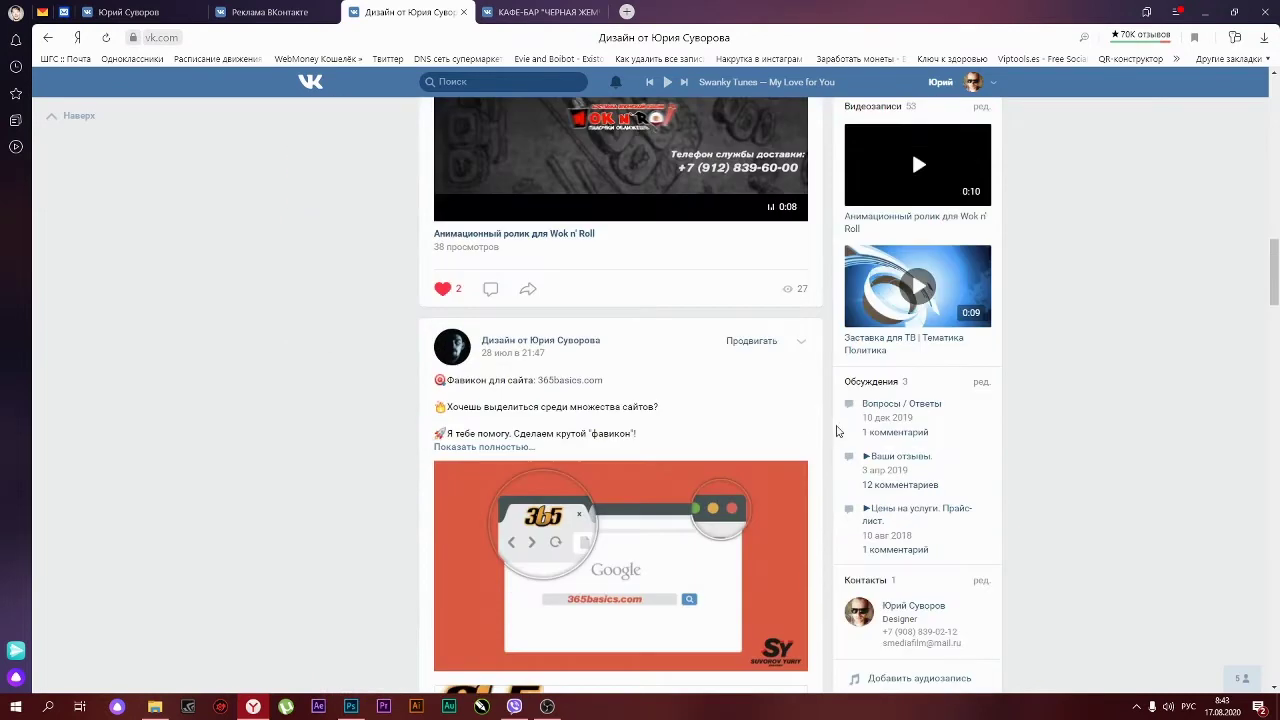
pyautogui.click(568, 432)
pyautogui.click(591, 458)
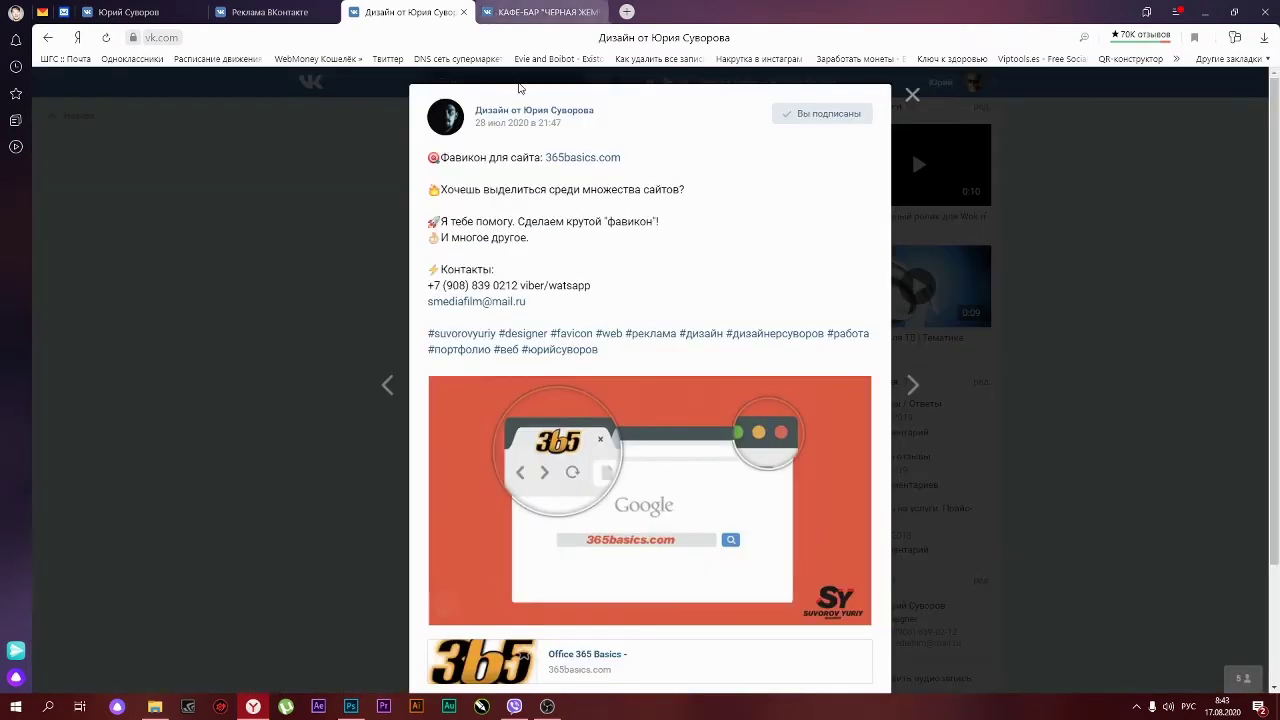
pyautogui.click(538, 40)
pyautogui.rightClick(270, 38)
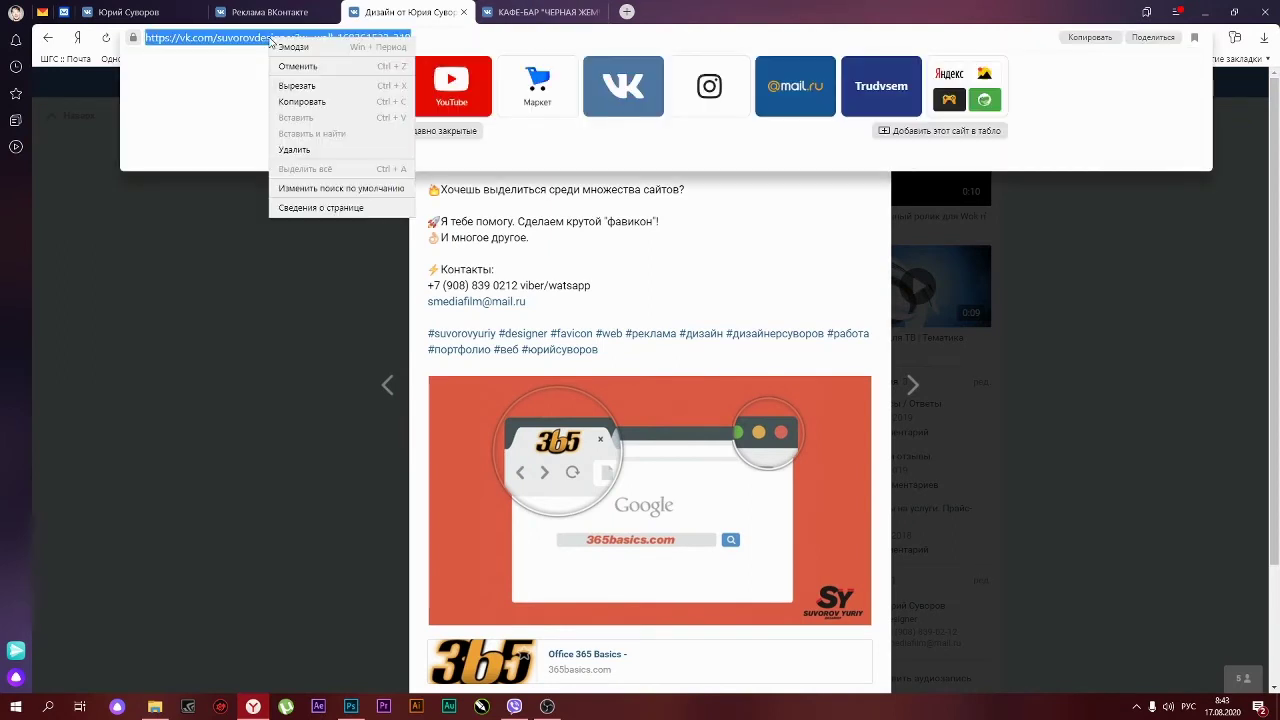
pyautogui.click(322, 103)
# - Paste the copied post link as the advertised object, check the post it opens, and continue to the ad setup
pyautogui.click(282, 12)
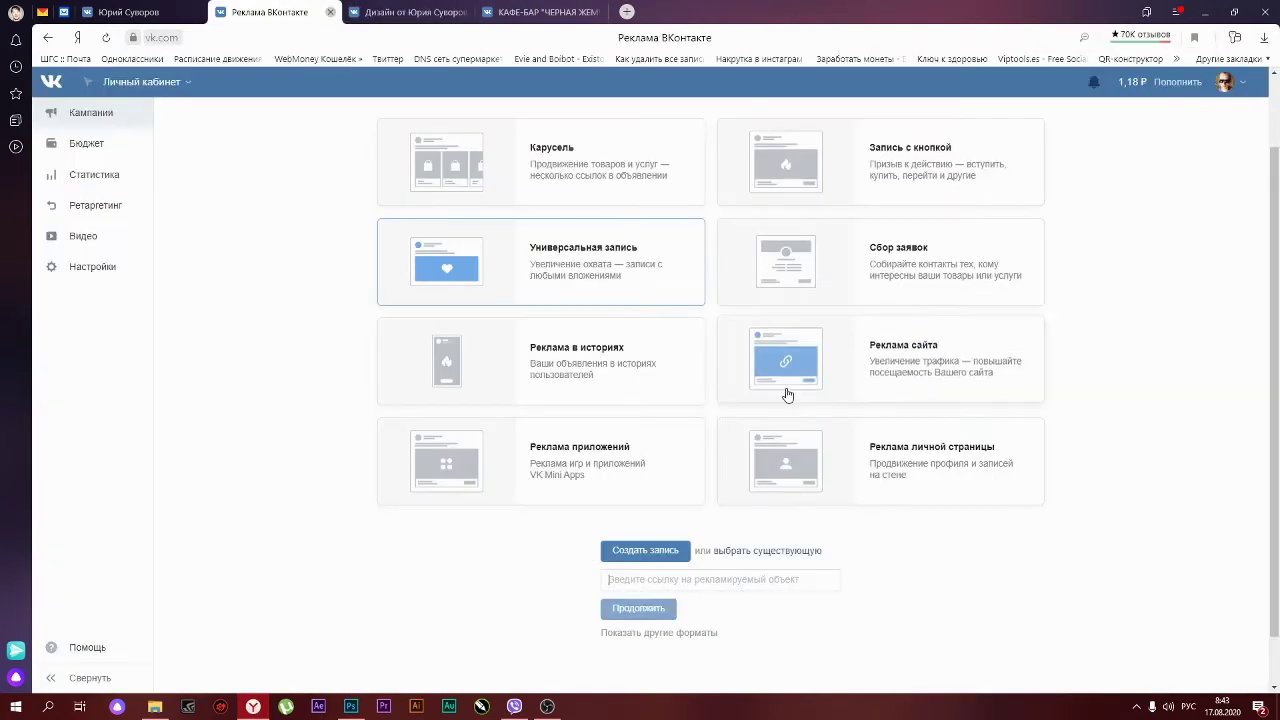
pyautogui.rightClick(712, 578)
pyautogui.click(783, 589)
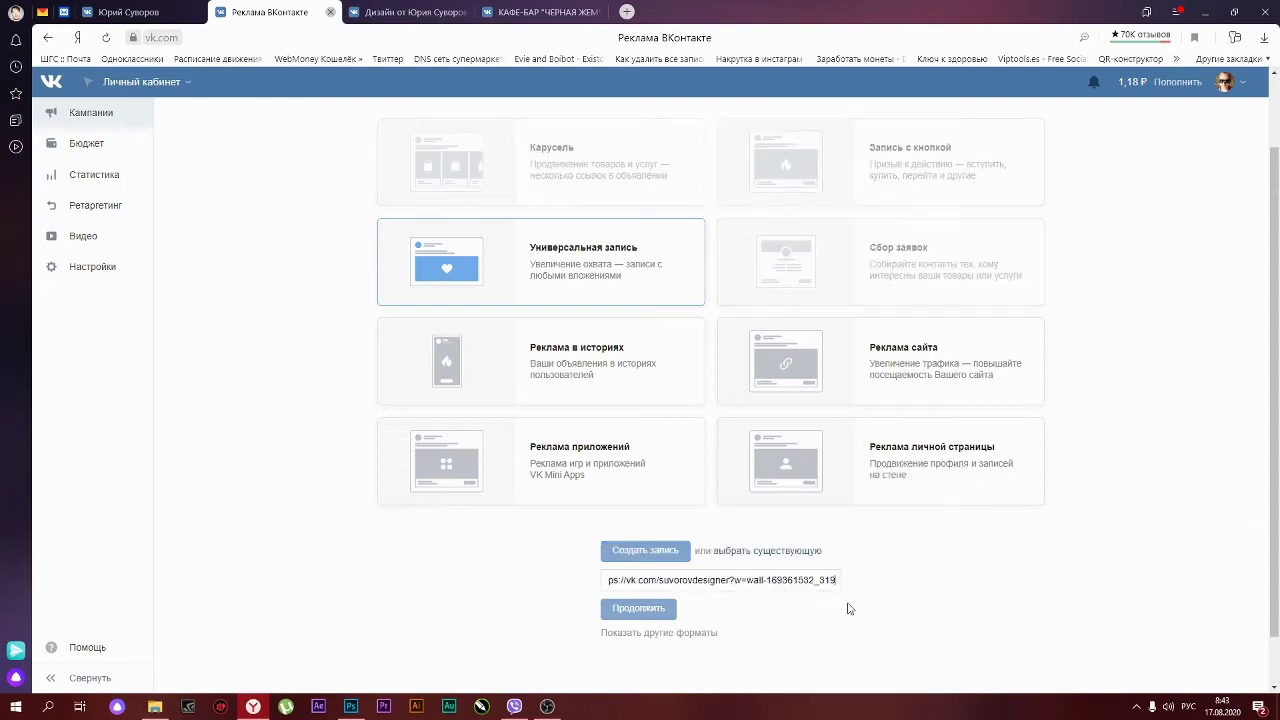
pyautogui.click(866, 580)
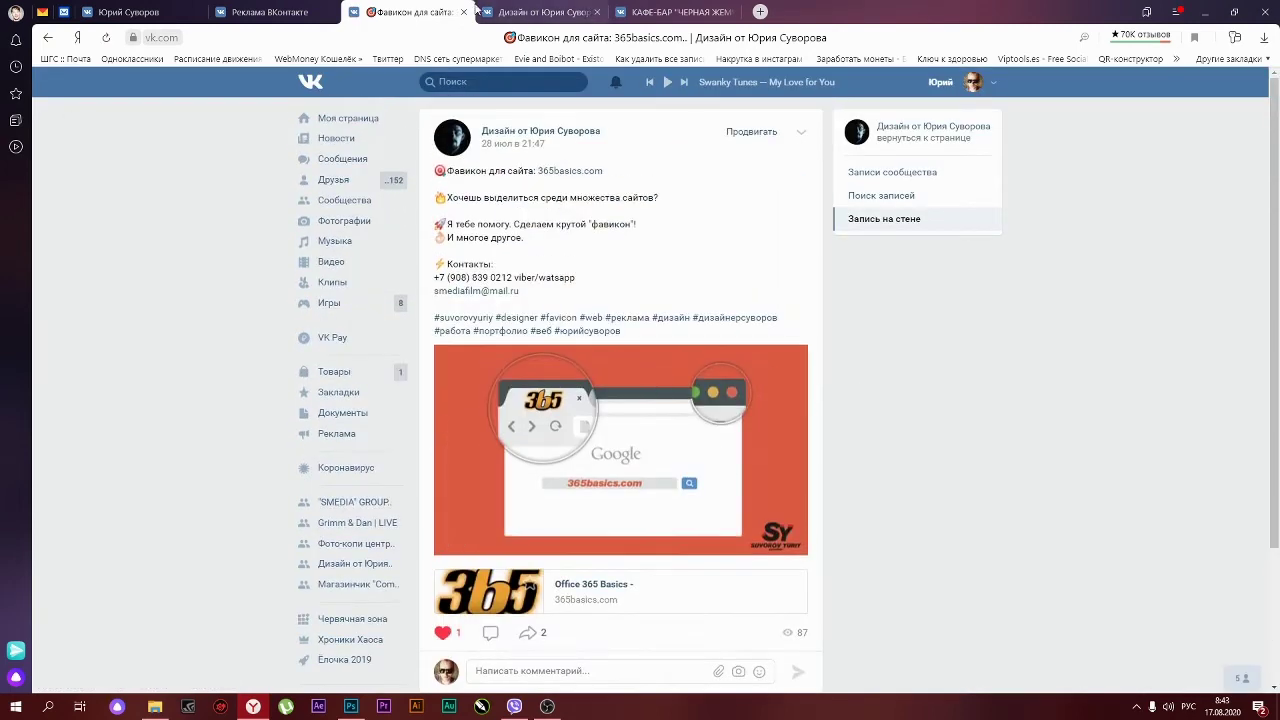
pyautogui.hotkey('ctrl', 'w')
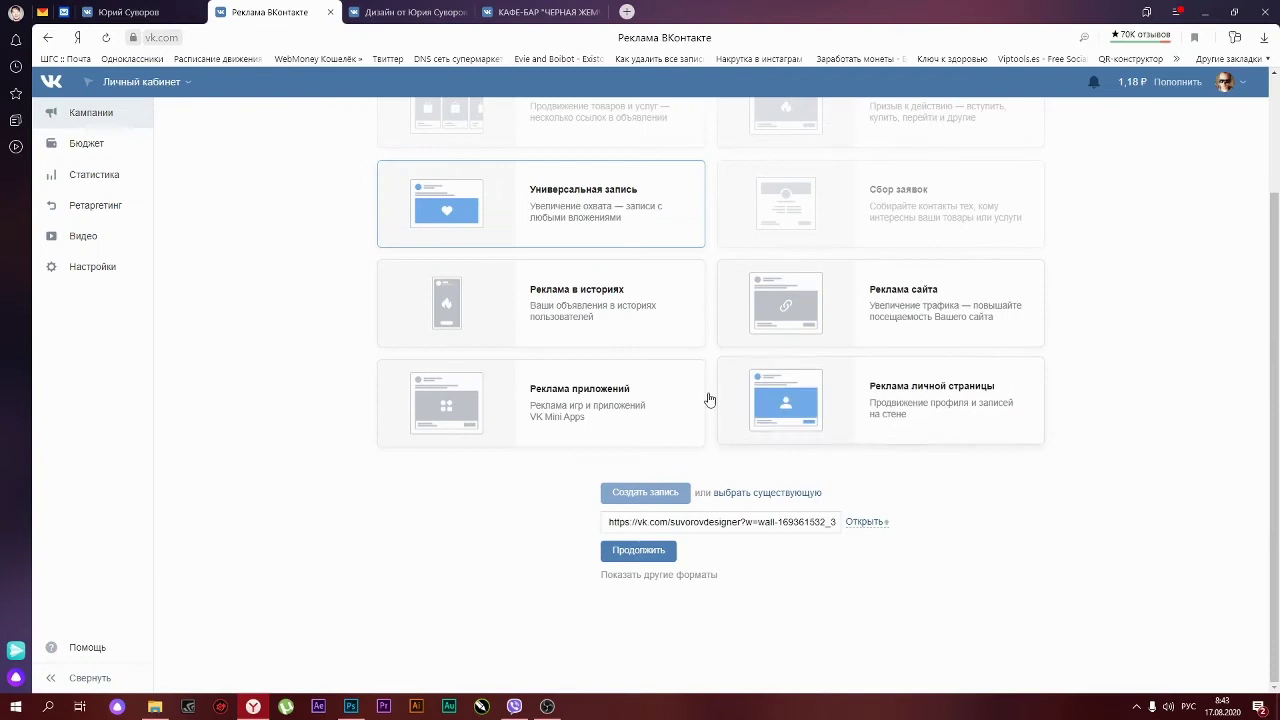
pyautogui.click(640, 551)
# - Examine the ad preview, the age marking, the target audience settings and the list of saved audience templates
pyautogui.scroll(-4, 1026, 512)
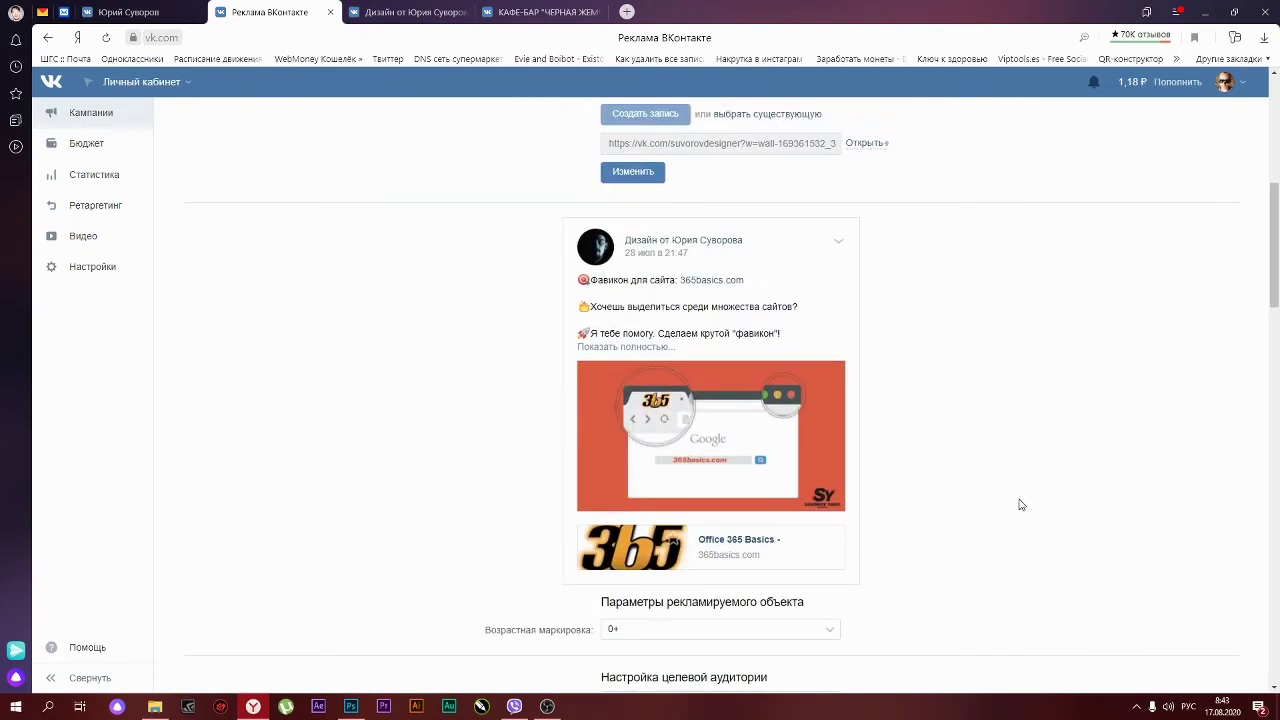
pyautogui.scroll(-1, 1022, 508)
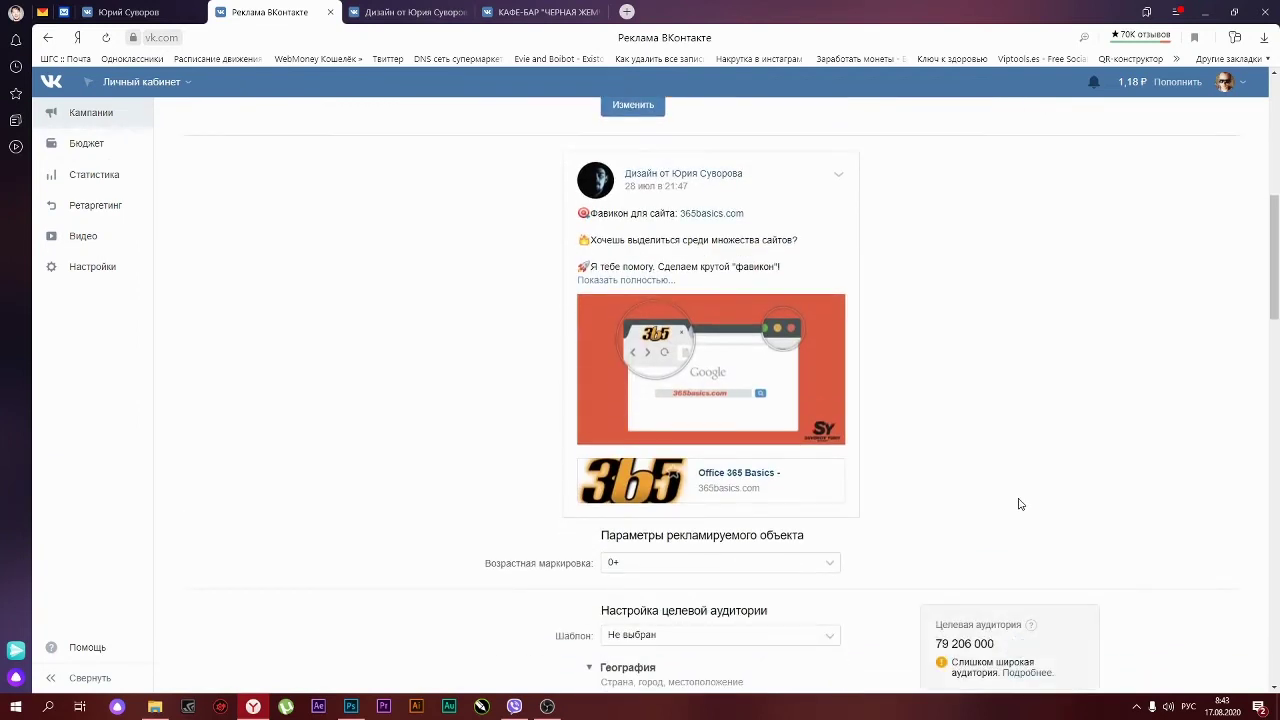
pyautogui.scroll(-1, 1108, 430)
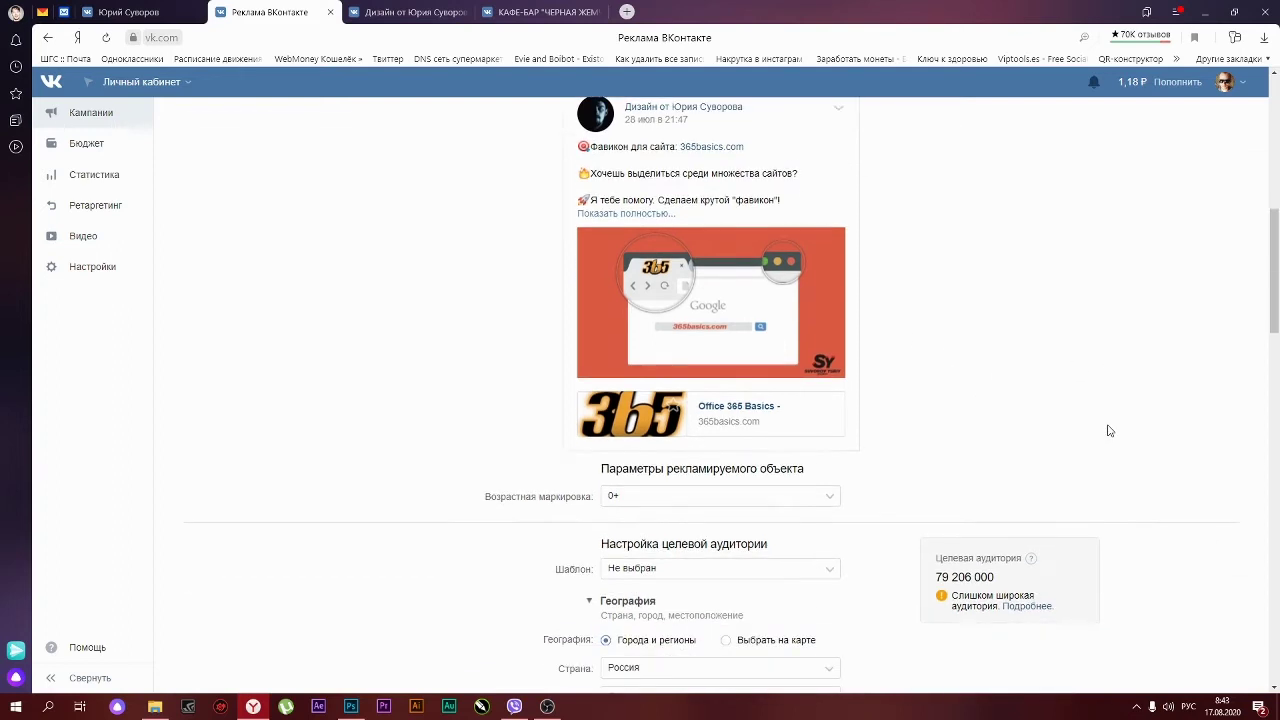
pyautogui.scroll(1, 1108, 430)
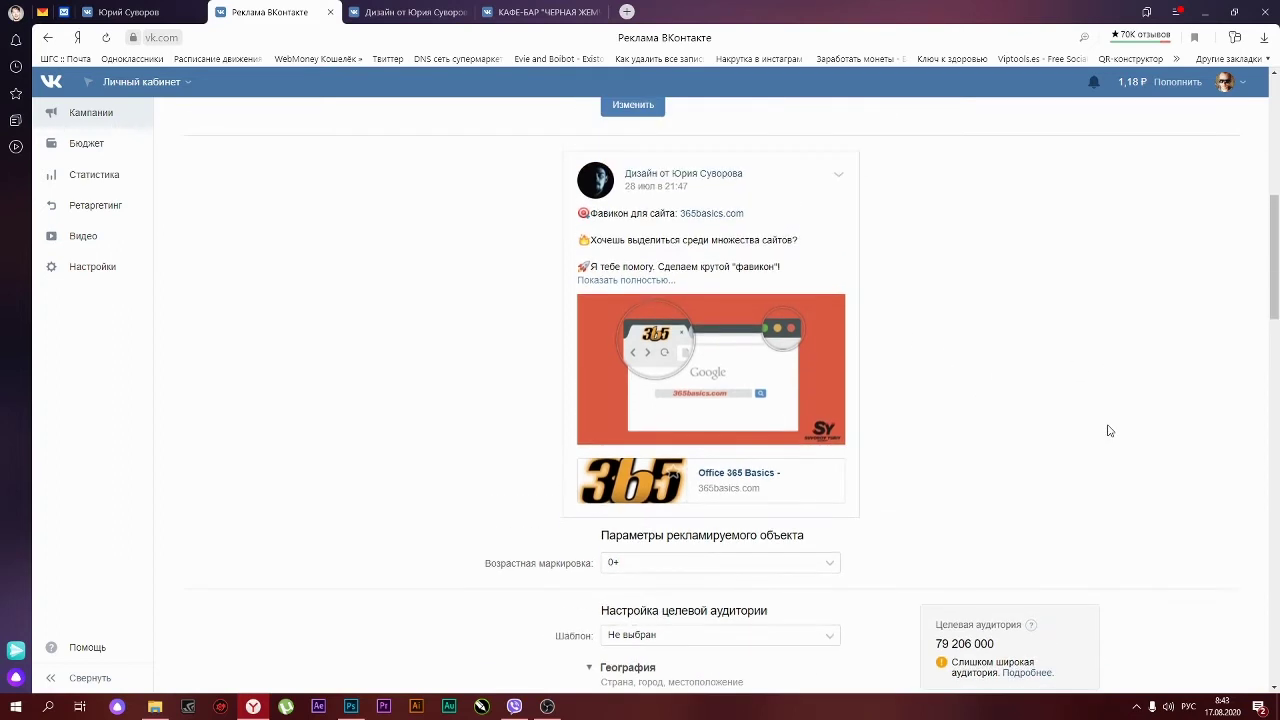
pyautogui.scroll(-3, 1108, 430)
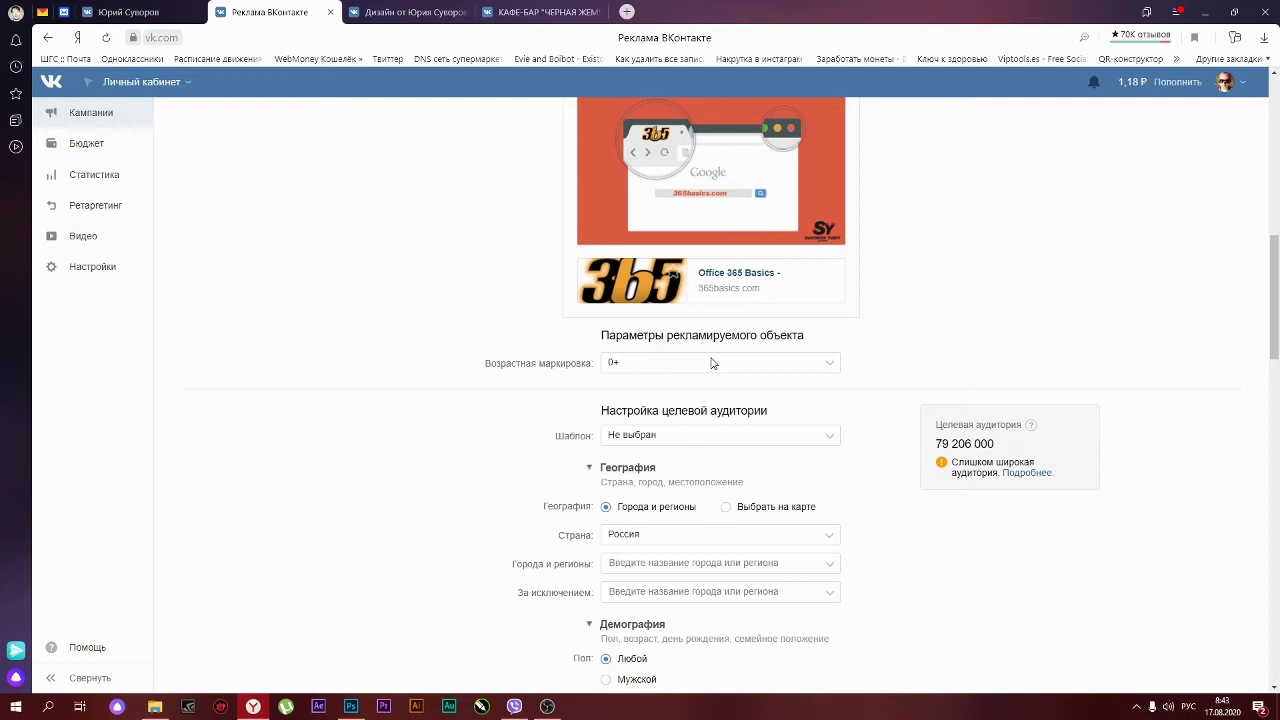
pyautogui.scroll(-2, 713, 363)
pyautogui.scroll(1, 743, 371)
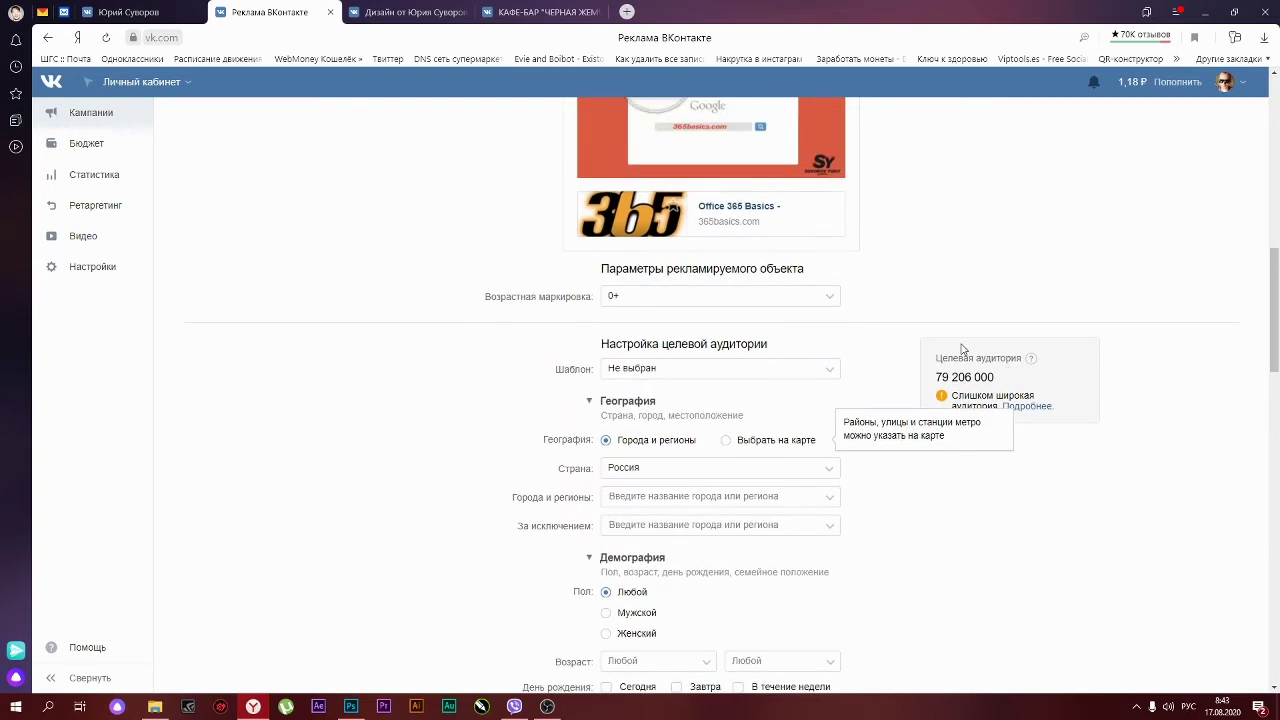
pyautogui.click(745, 367)
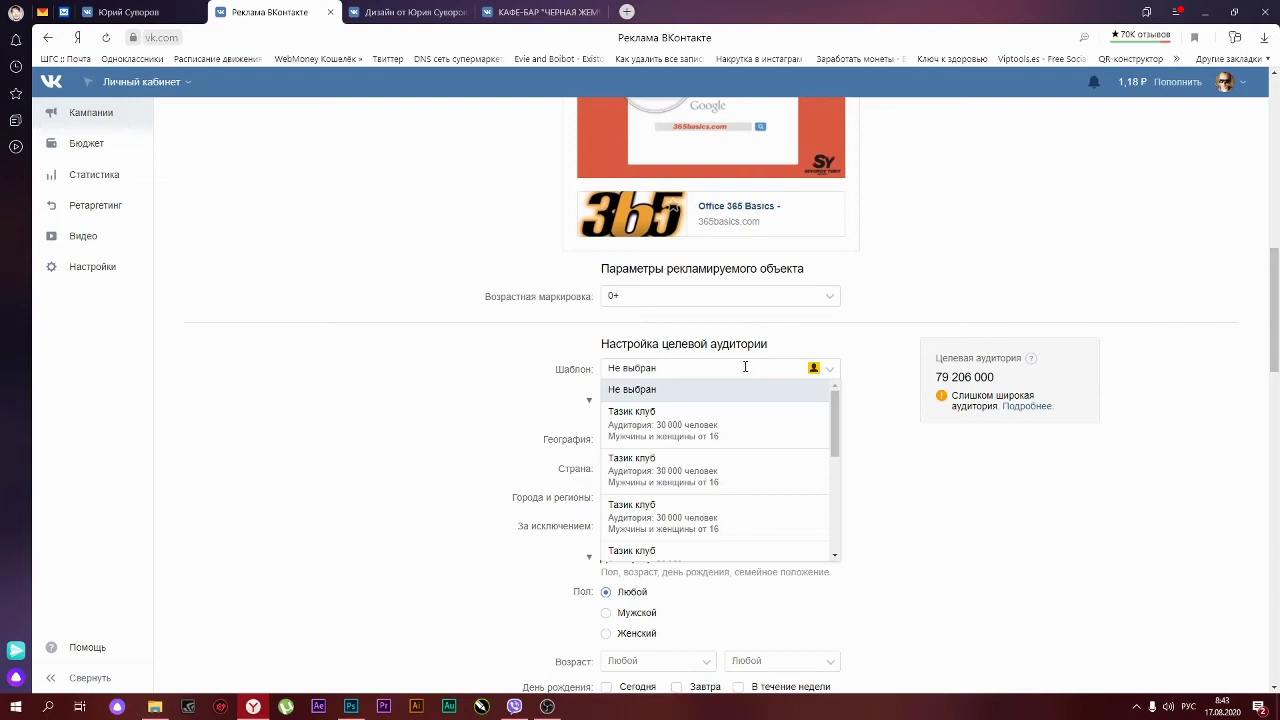
pyautogui.click(993, 208)
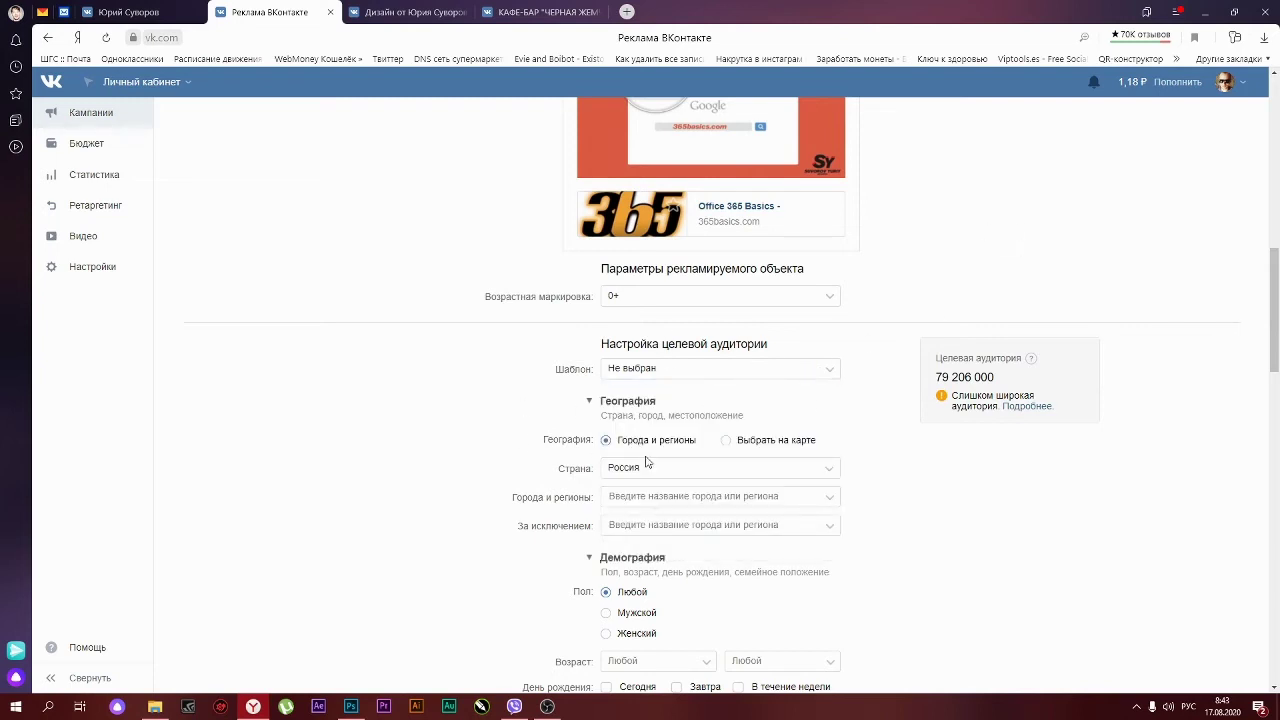
# - Try targeting the ad at the city Москва and remove it from the targeted cities and regions
pyautogui.scroll(-1, 880, 357)
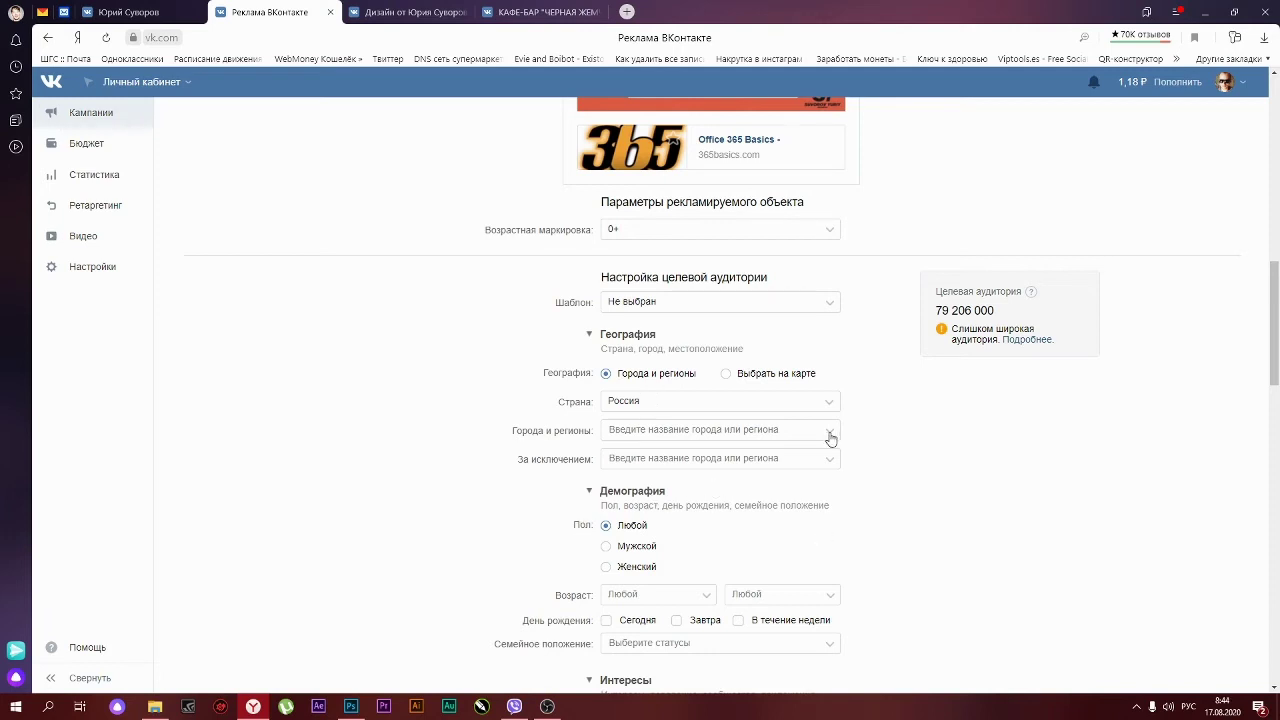
pyautogui.click(654, 429)
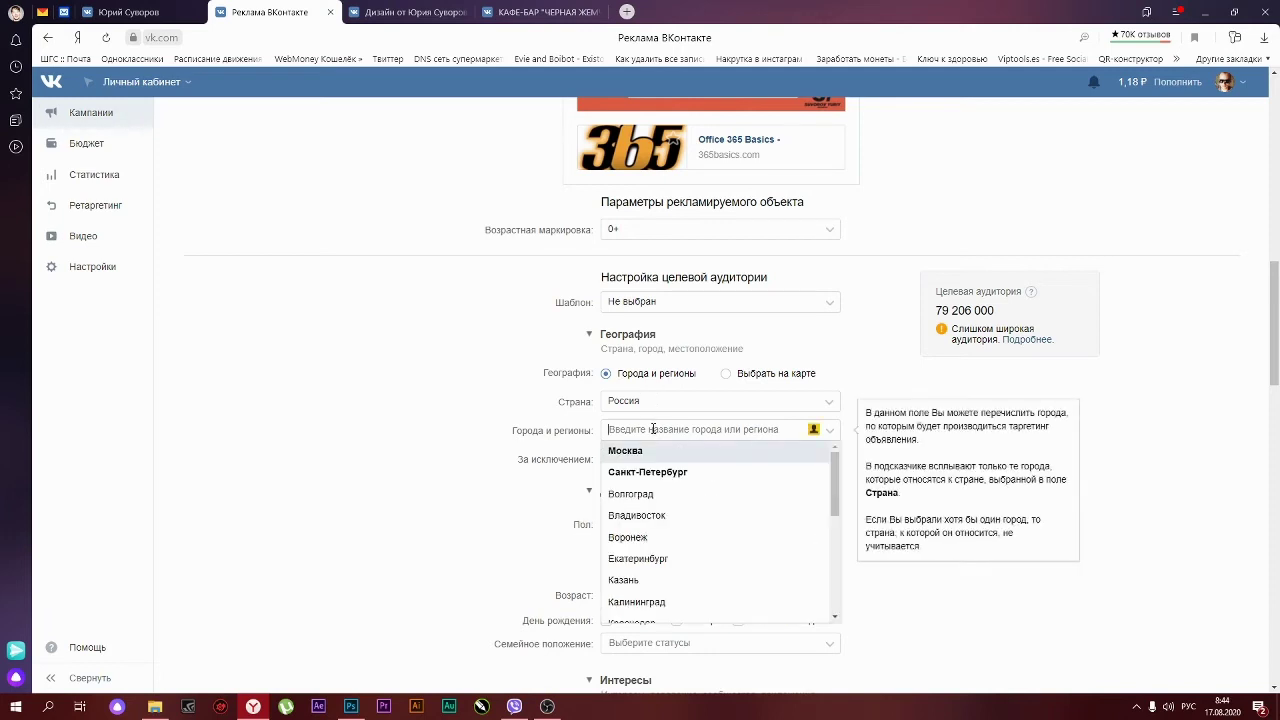
pyautogui.click(644, 452)
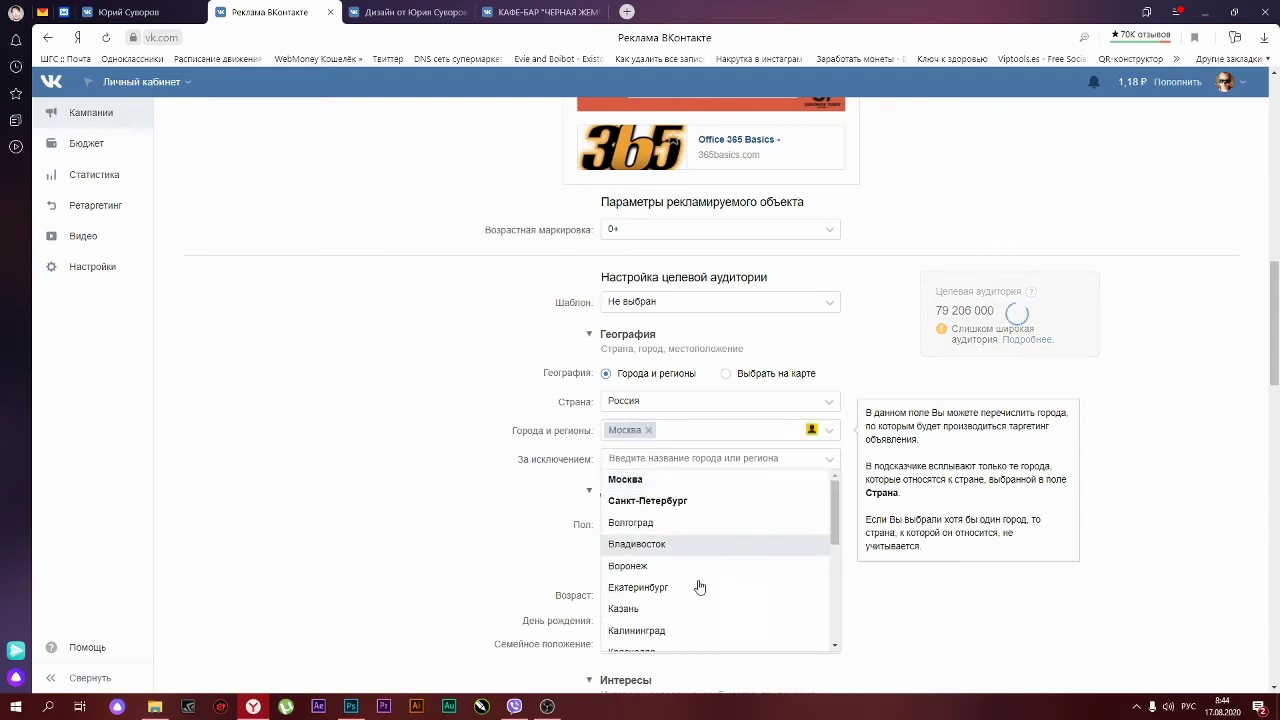
pyautogui.click(955, 378)
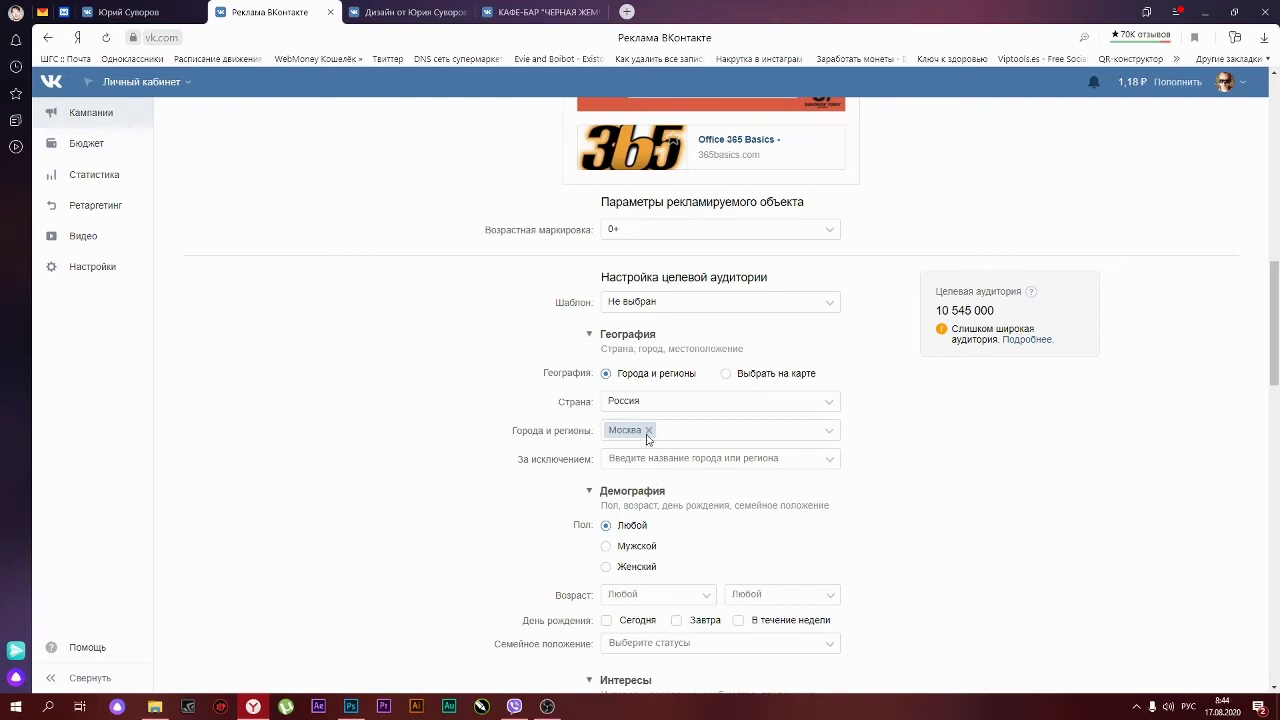
pyautogui.click(648, 430)
# - Check the lists of cities and regions offered for exclusion and for targeting
pyautogui.click(627, 458)
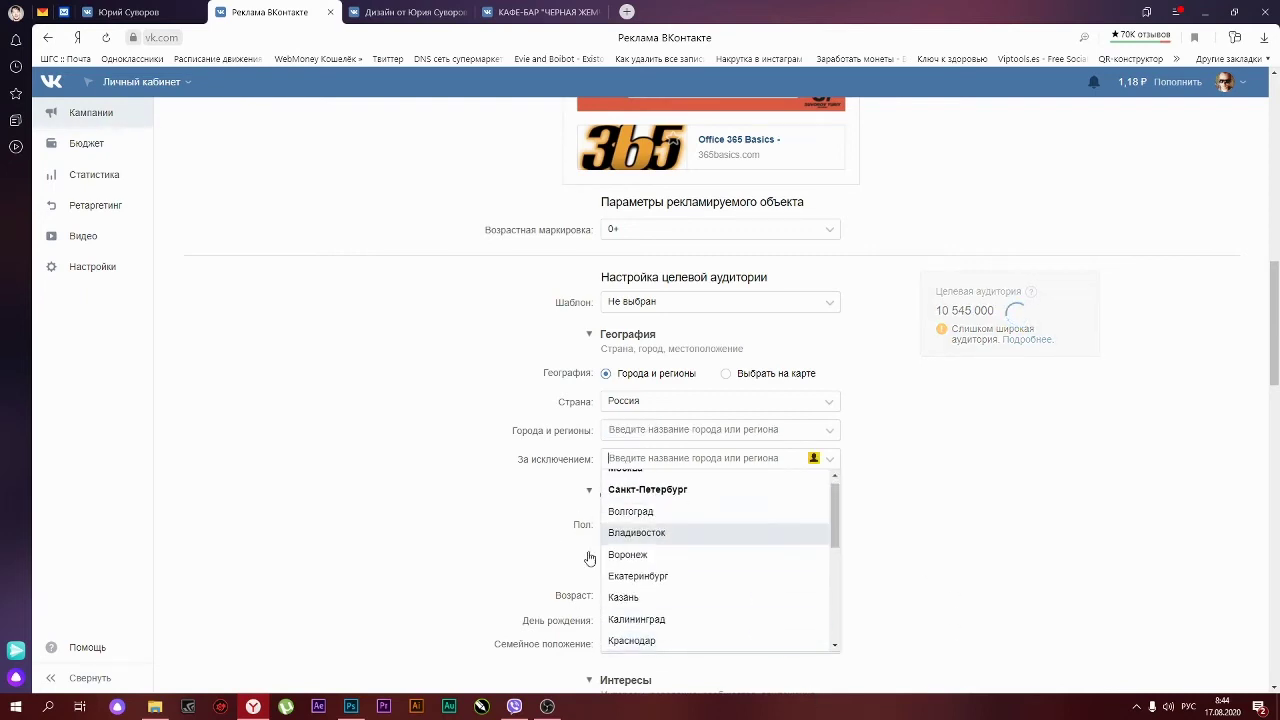
pyautogui.click(996, 515)
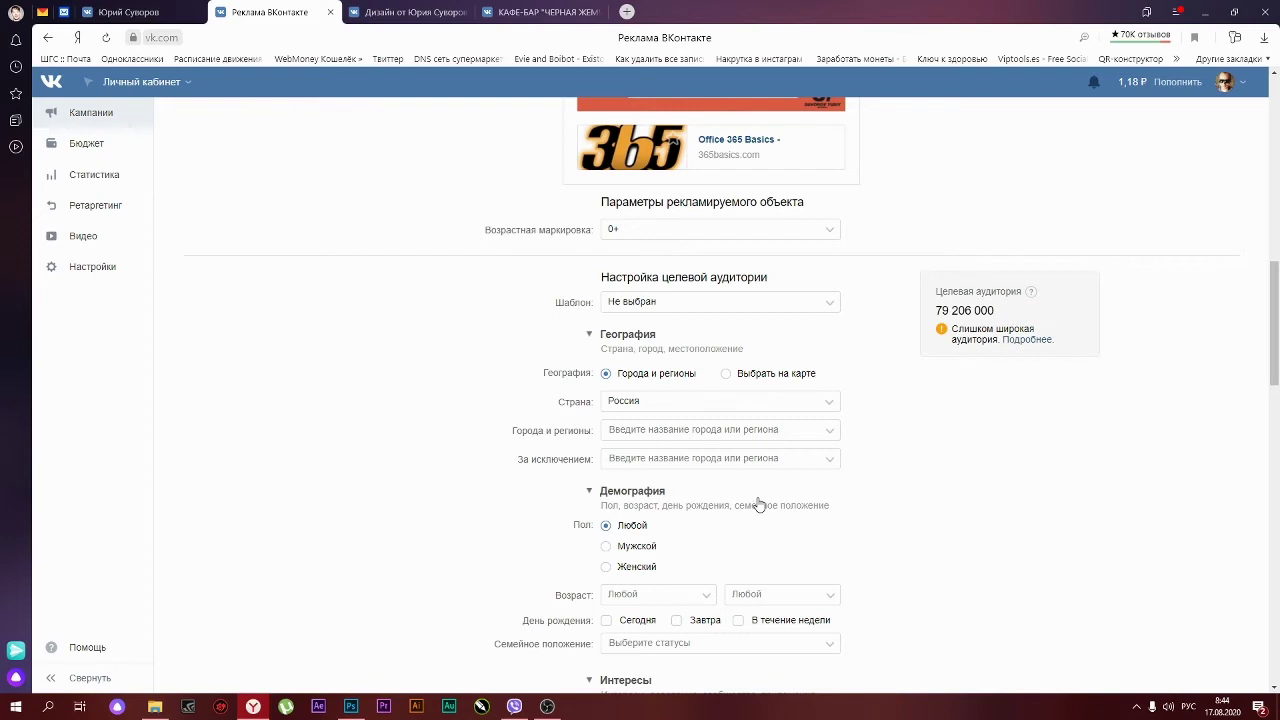
pyautogui.moveTo(660, 431)
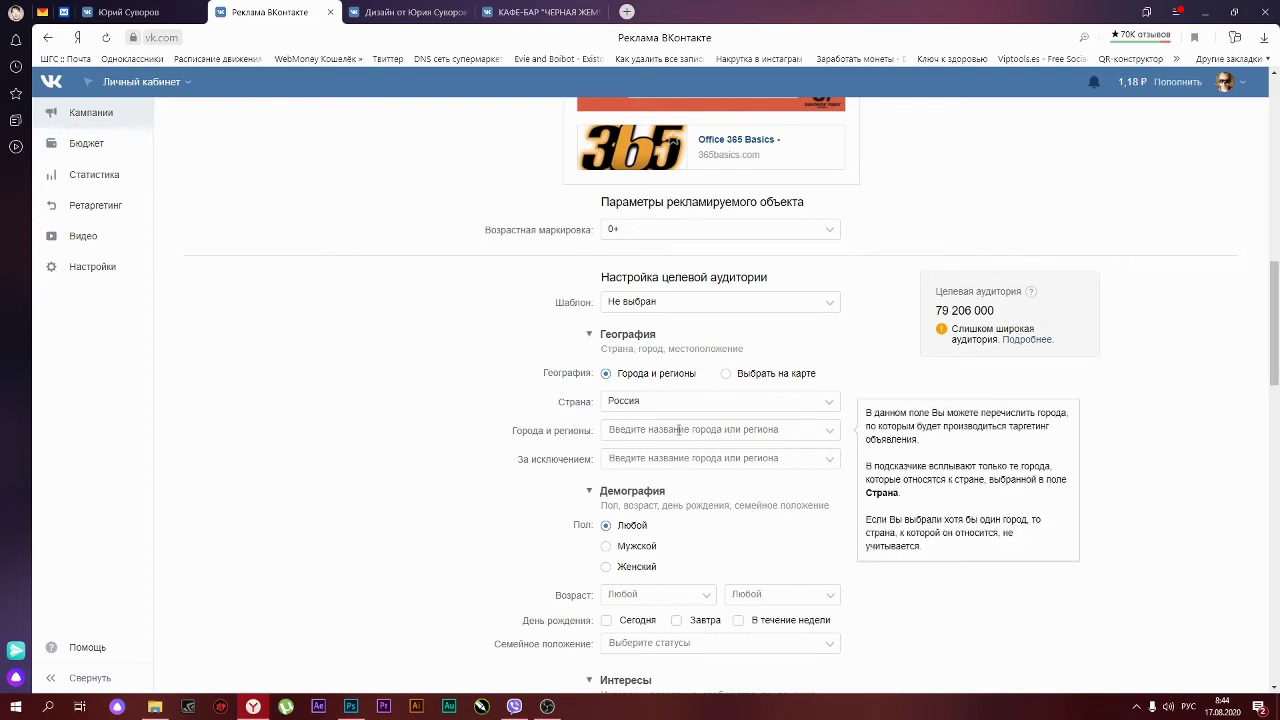
pyautogui.click(678, 430)
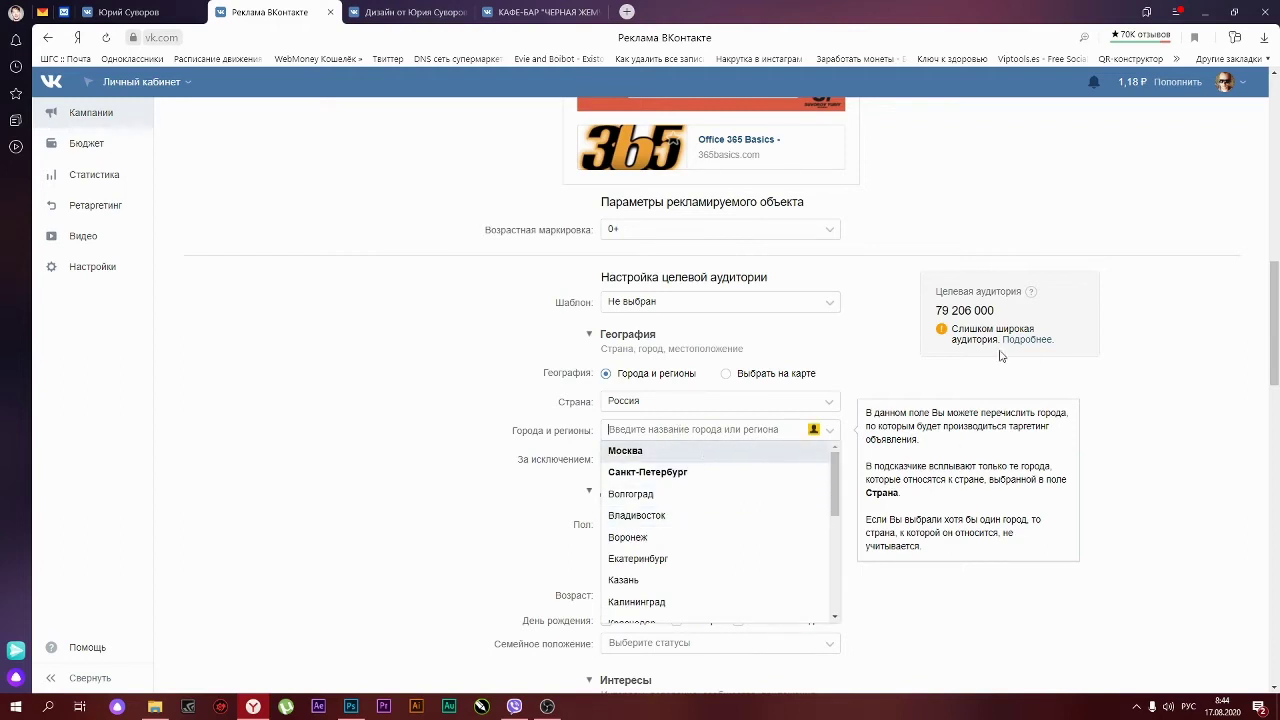
pyautogui.click(901, 421)
# - Review the Демография settings for gender, age, birthday and family status
pyautogui.click(927, 489)
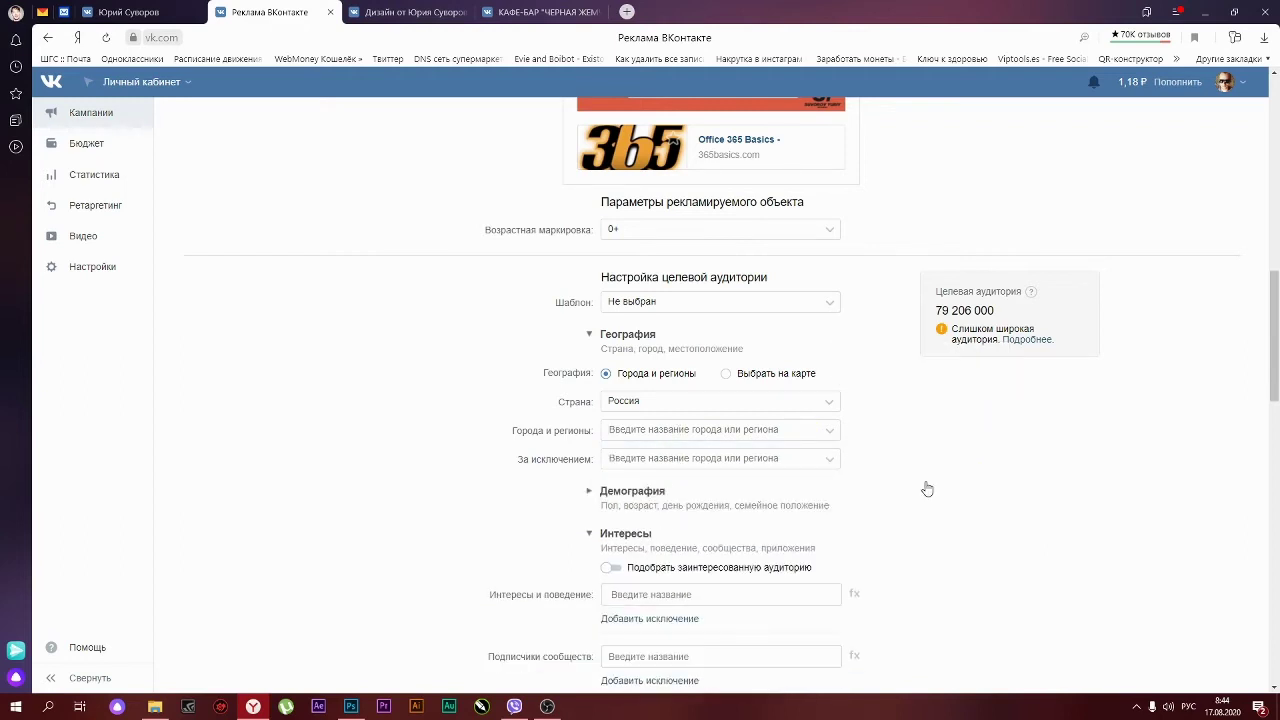
pyautogui.scroll(-1, 927, 488)
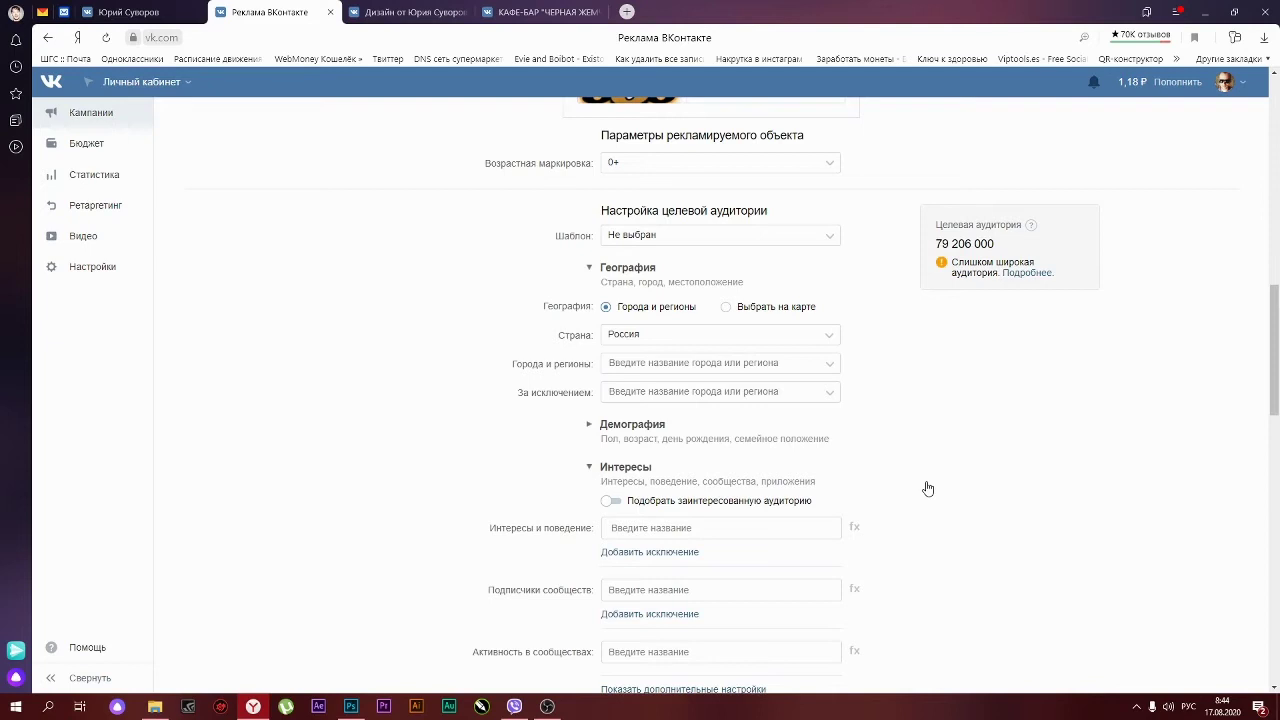
pyautogui.click(613, 427)
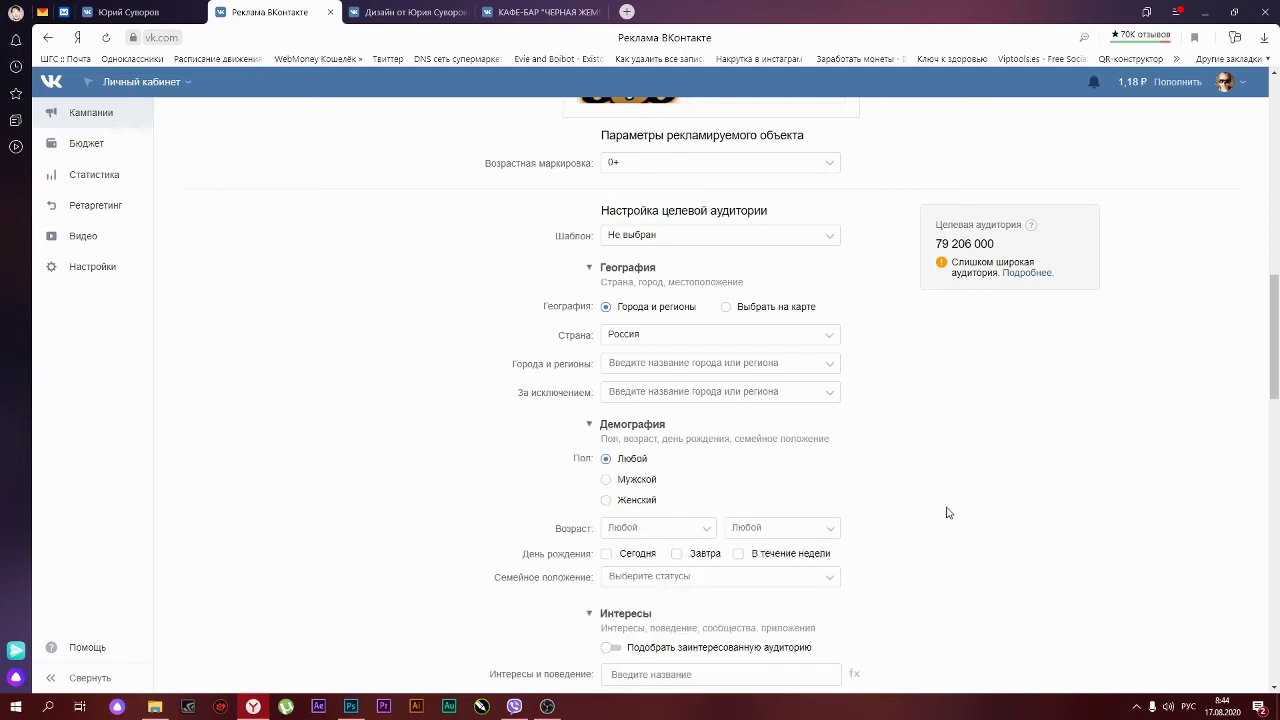
pyautogui.scroll(-2, 949, 515)
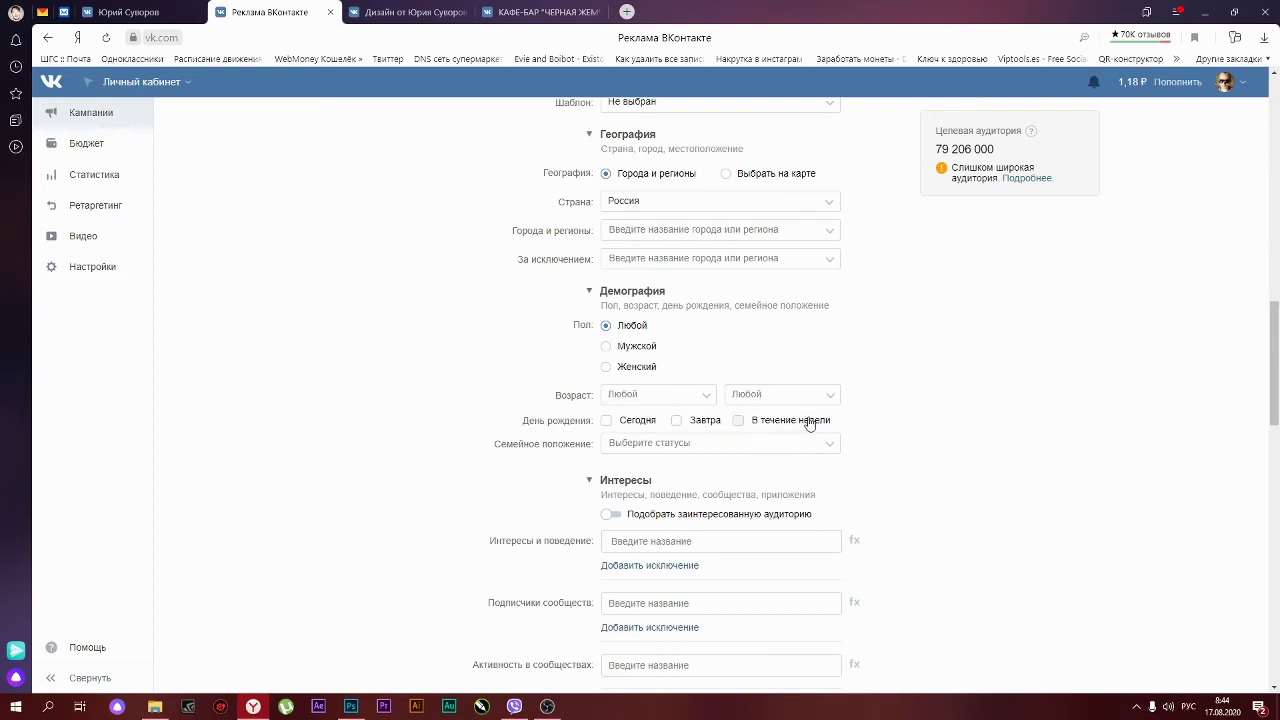
pyautogui.scroll(-1, 823, 420)
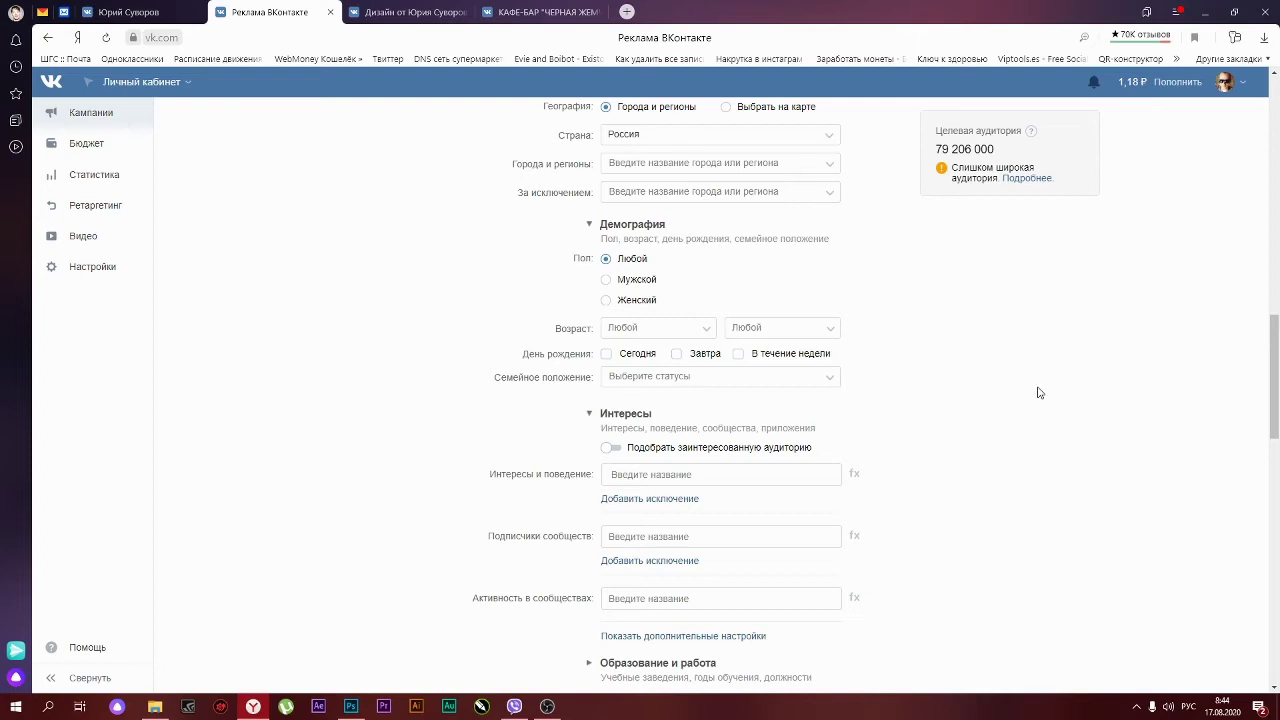
pyautogui.scroll(-2, 976, 347)
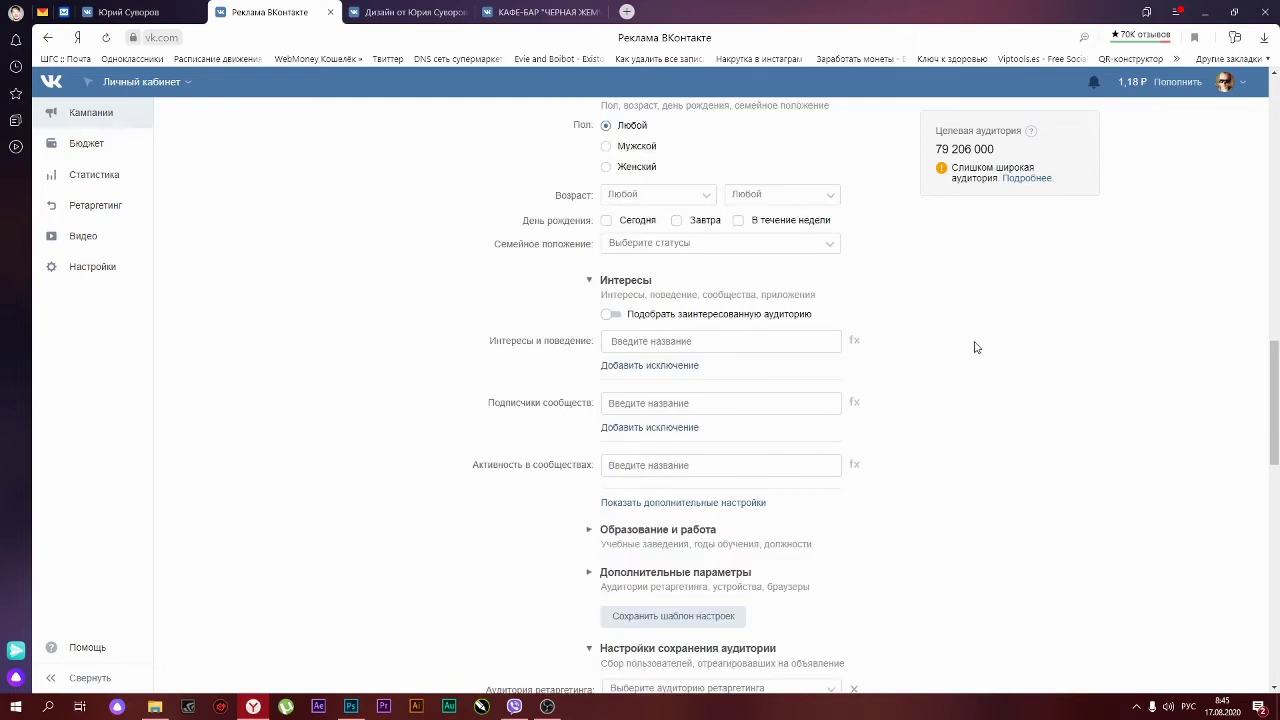
# - Check the Подобрать заинтересованную аудиторию option and the categories offered under Интересы и поведение
pyautogui.click(609, 315)
pyautogui.click(609, 315)
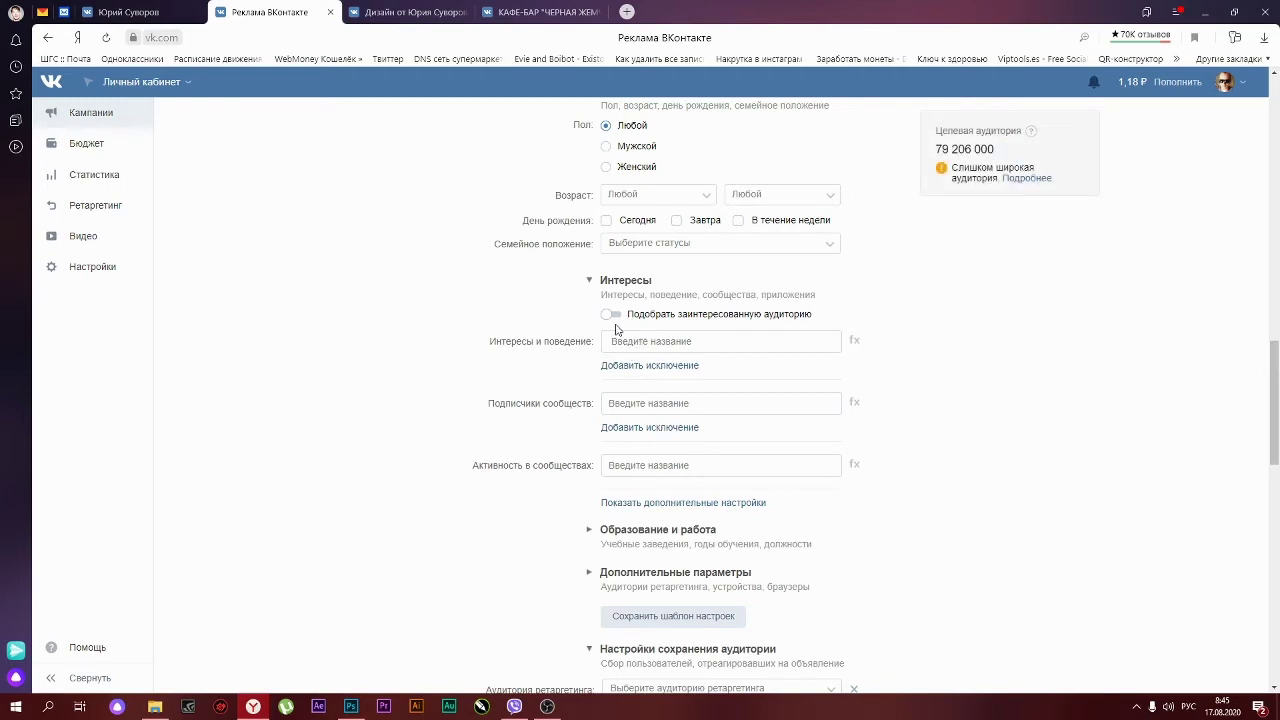
pyautogui.click(638, 341)
pyautogui.press('Escape')
pyautogui.click(663, 338)
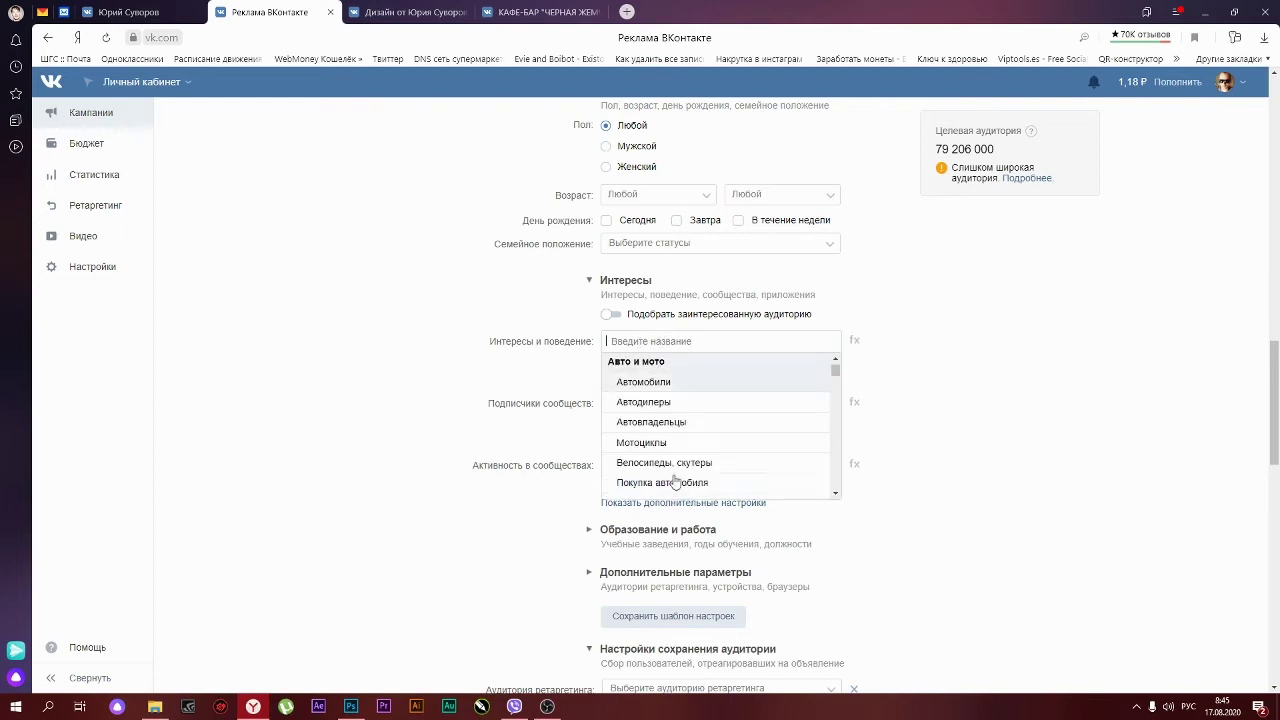
pyautogui.click(1000, 348)
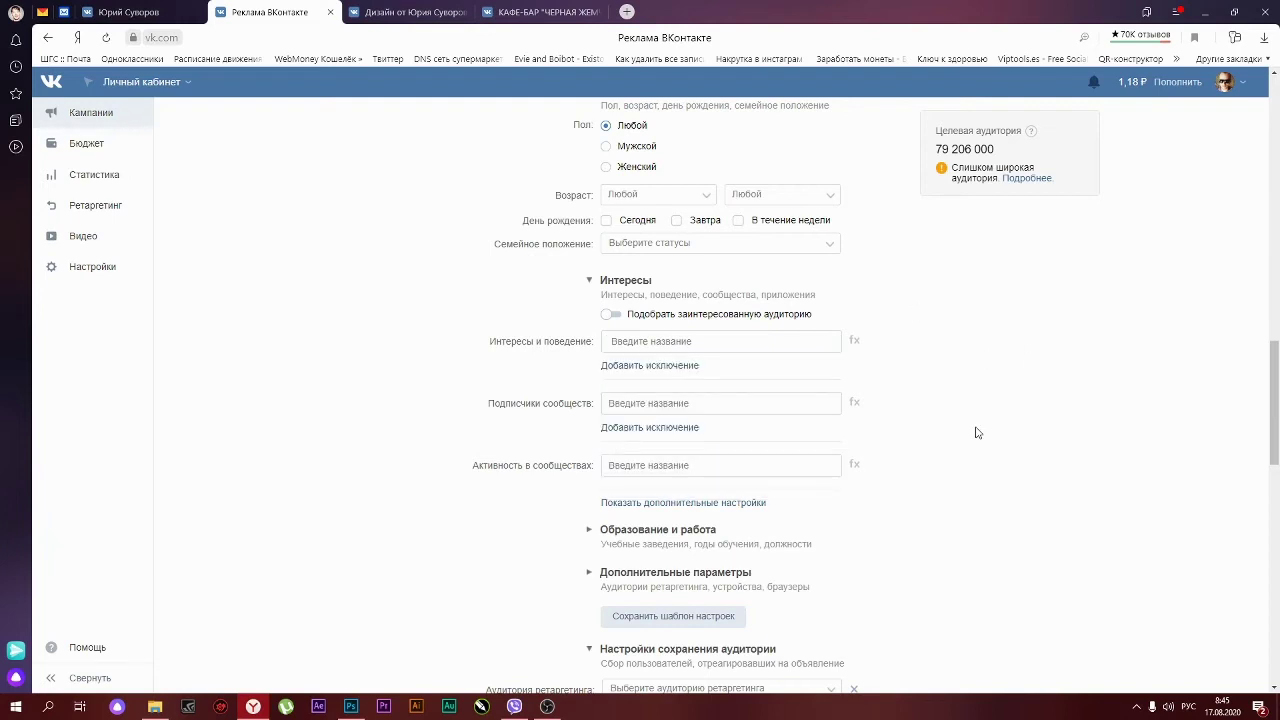
# - Check the communities offered for targeting by Подписчики сообществ and by Активность в сообществах
pyautogui.scroll(-1, 977, 432)
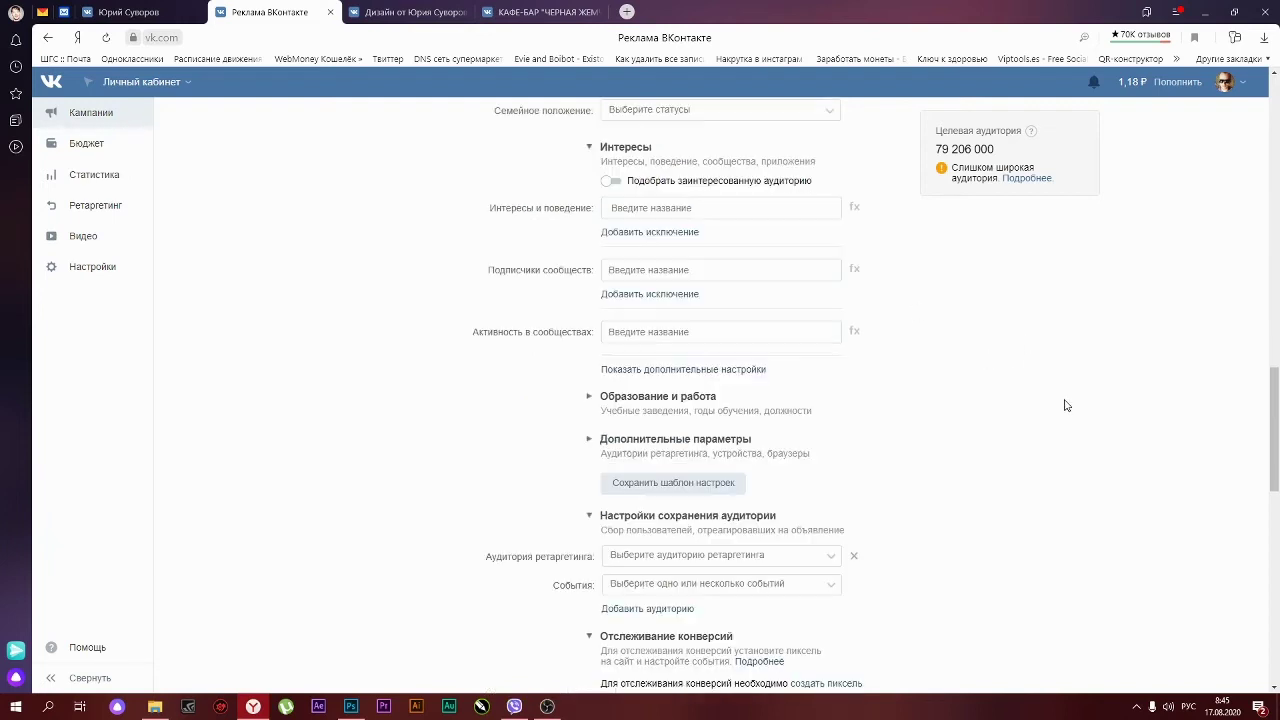
pyautogui.click(647, 270)
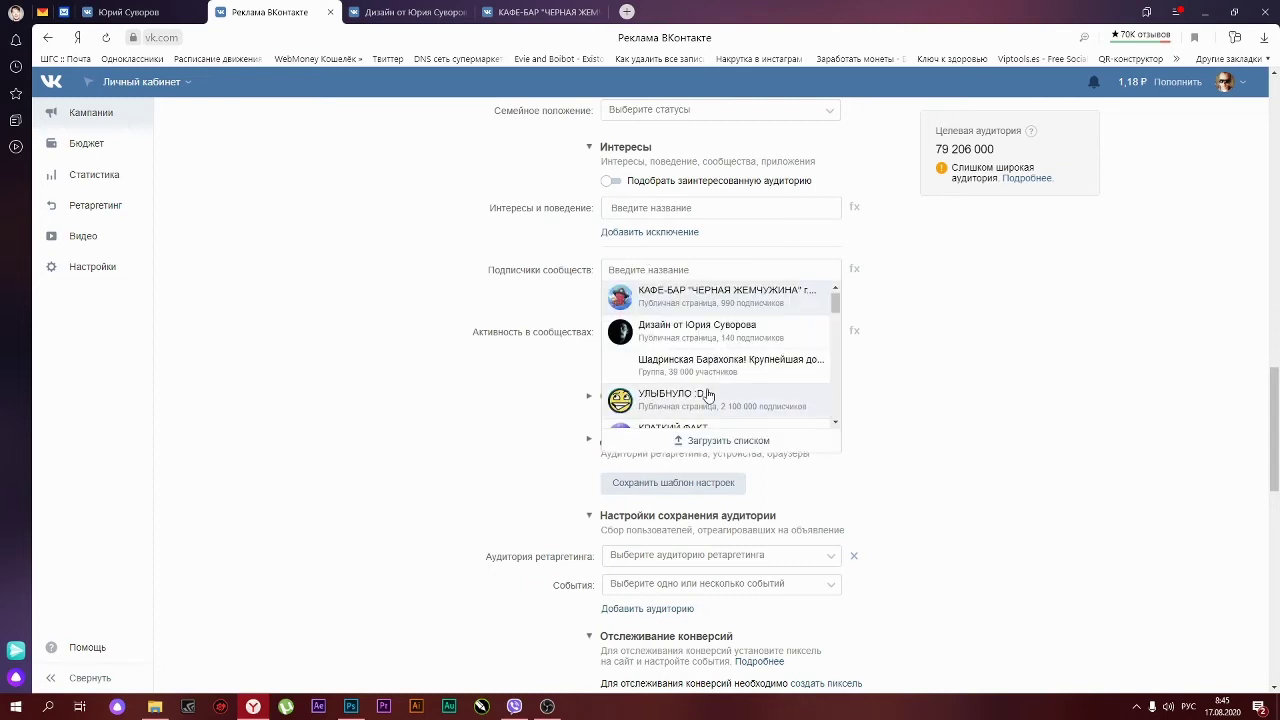
pyautogui.press('Escape')
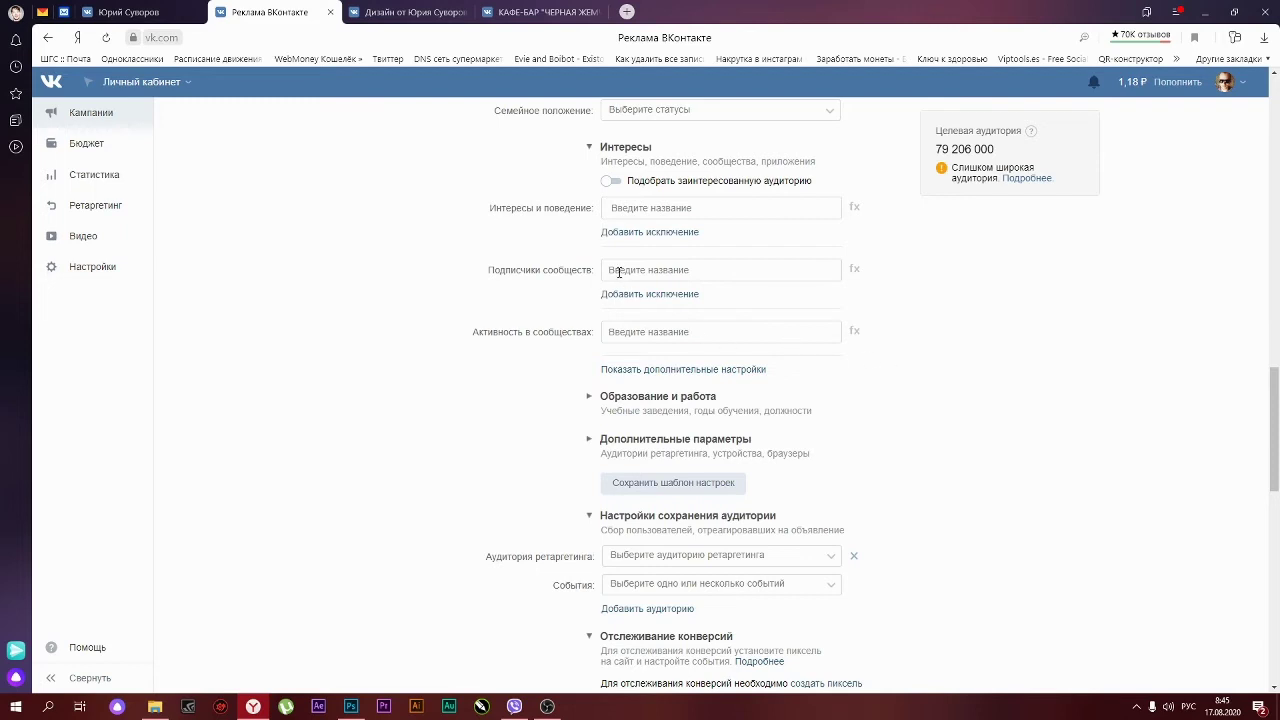
pyautogui.click(625, 334)
pyautogui.click(1113, 383)
# - Show the additional interest settings and review the musician, app and site, and traveller options
pyautogui.scroll(-2, 965, 380)
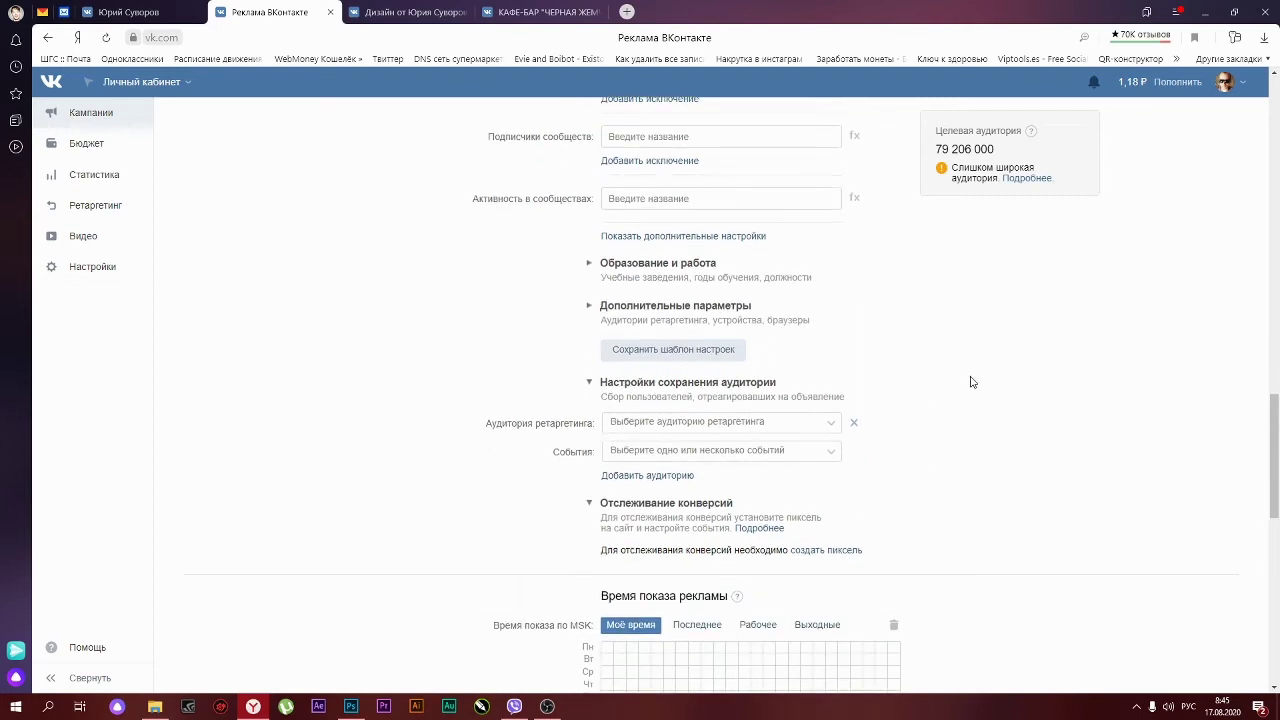
pyautogui.click(625, 240)
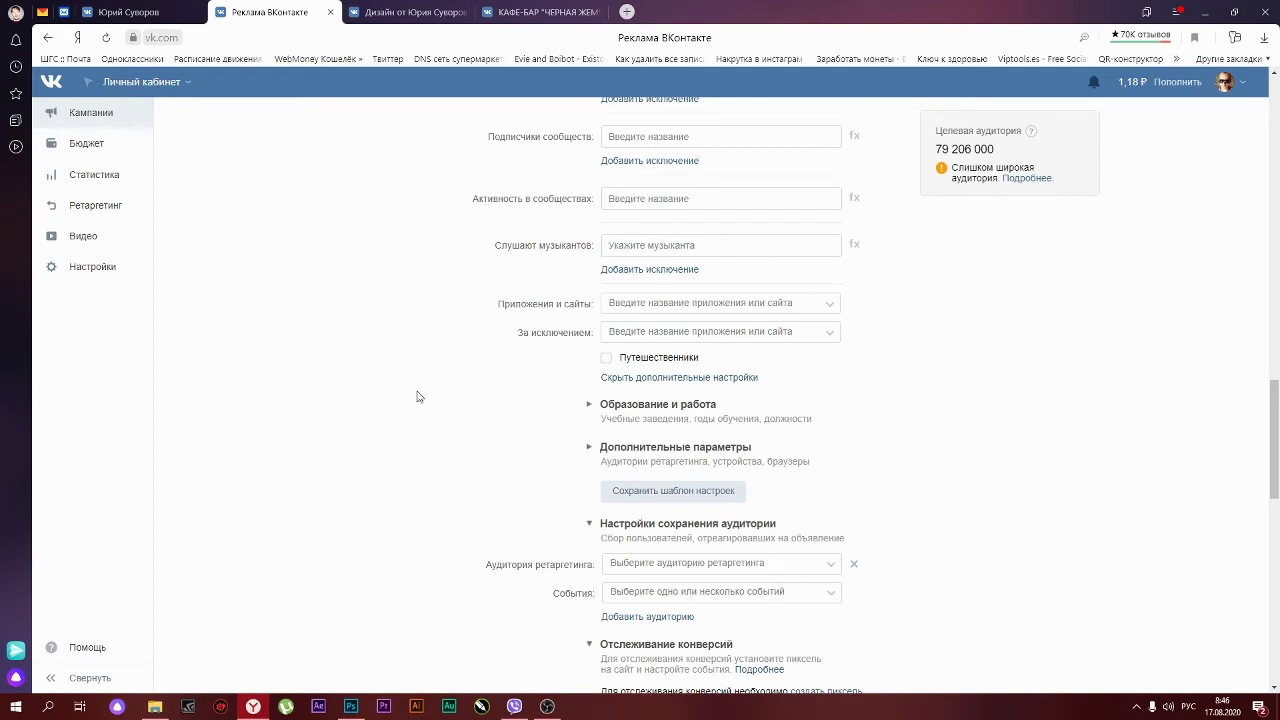
pyautogui.scroll(3, 563, 374)
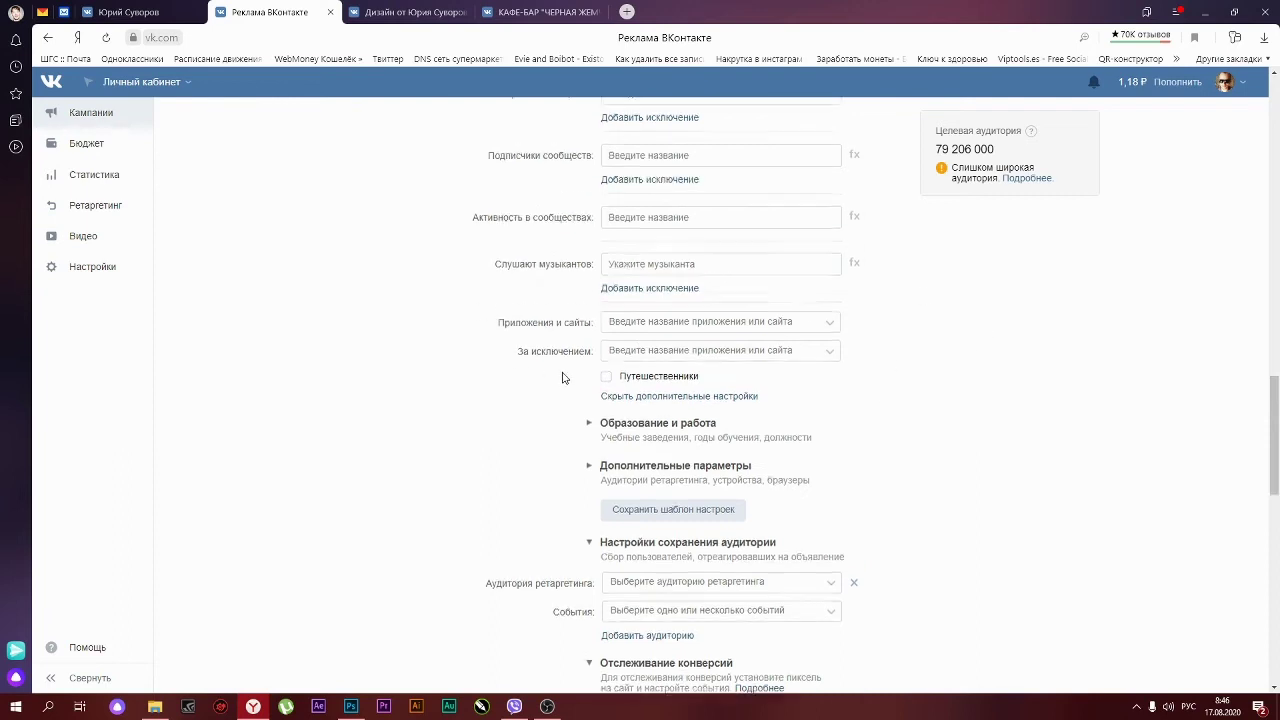
pyautogui.scroll(-5, 660, 470)
pyautogui.scroll(2, 700, 360)
pyautogui.scroll(-2, 840, 373)
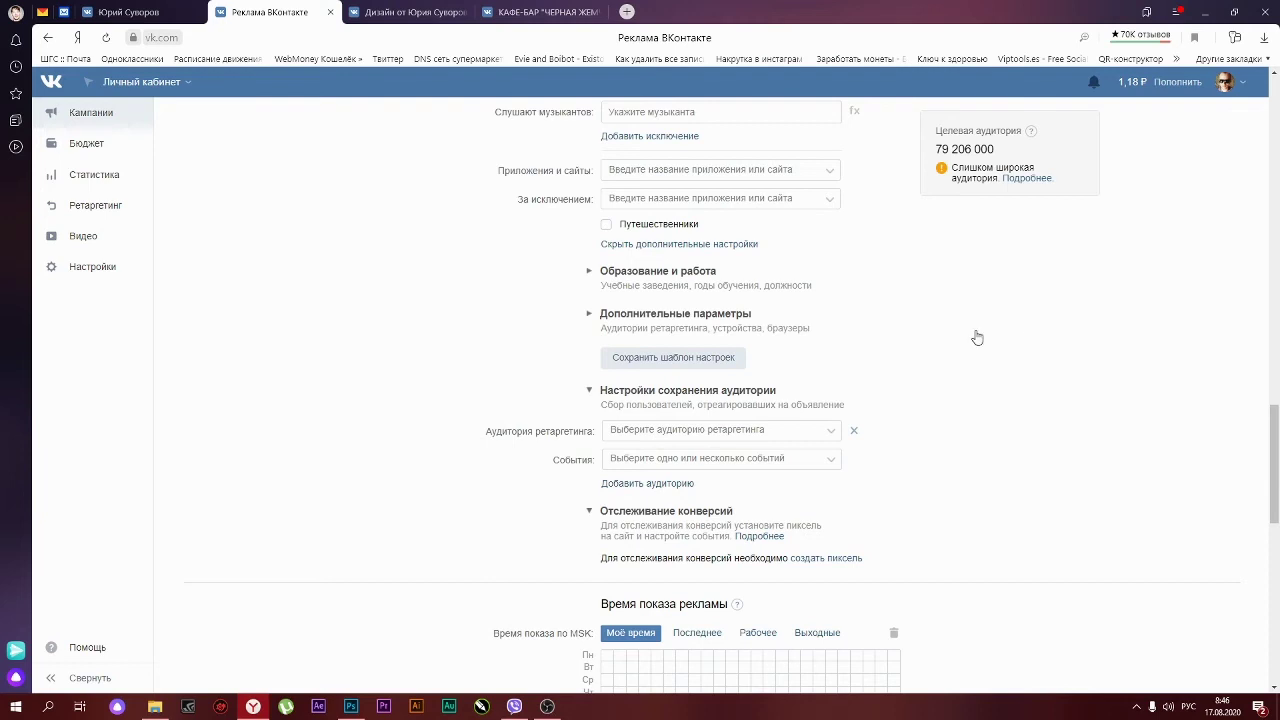
# - Expand Образование и работа and examine the education options and the list of job positions
pyautogui.scroll(-2, 977, 338)
pyautogui.click(696, 139)
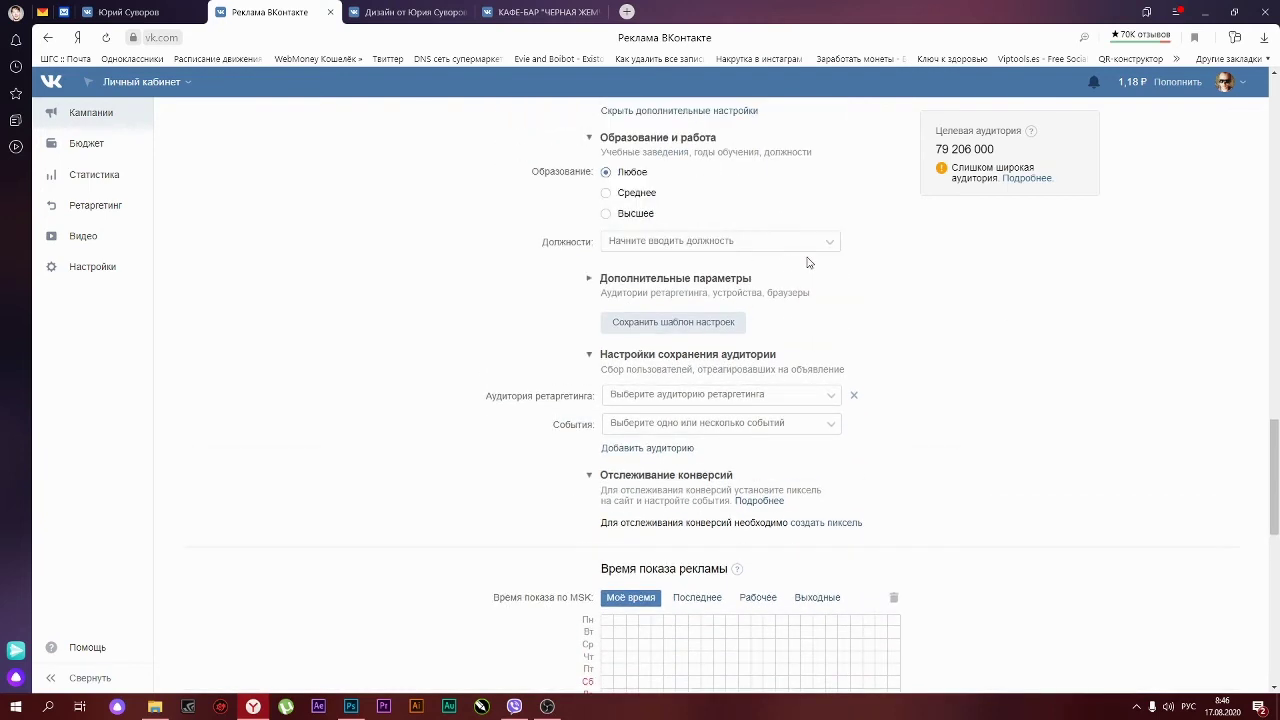
pyautogui.moveTo(663, 237)
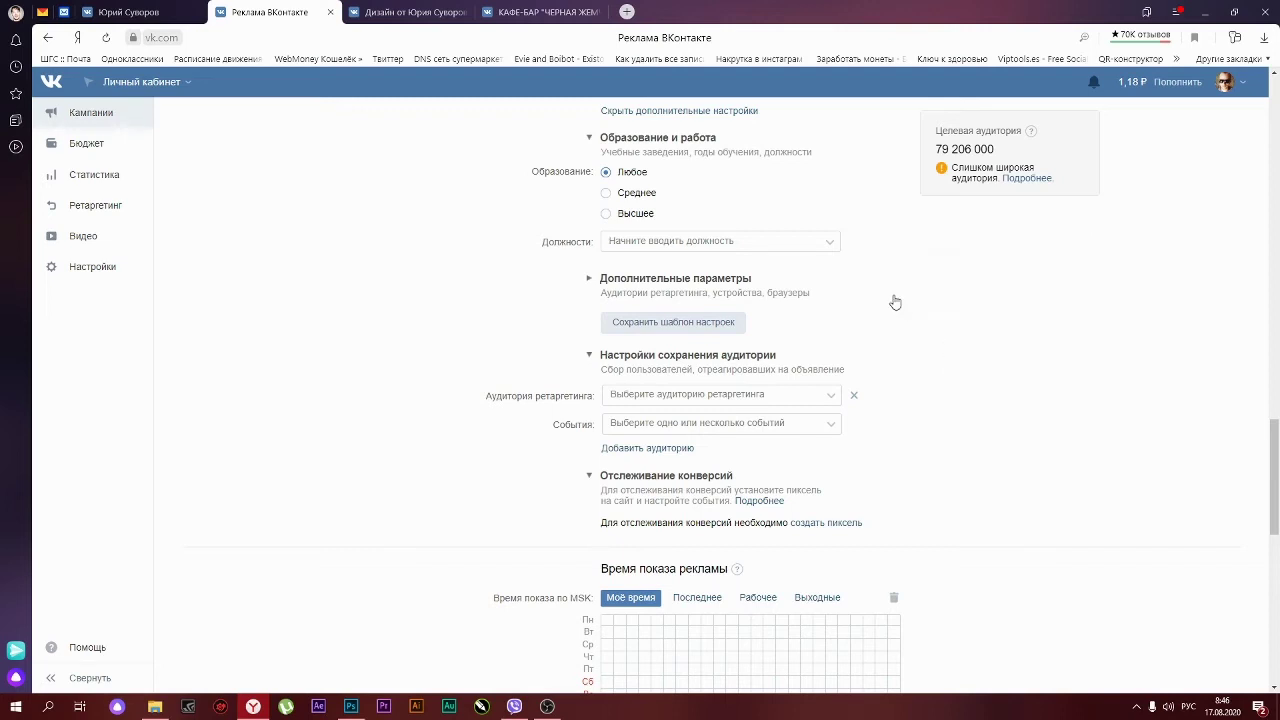
pyautogui.click(737, 241)
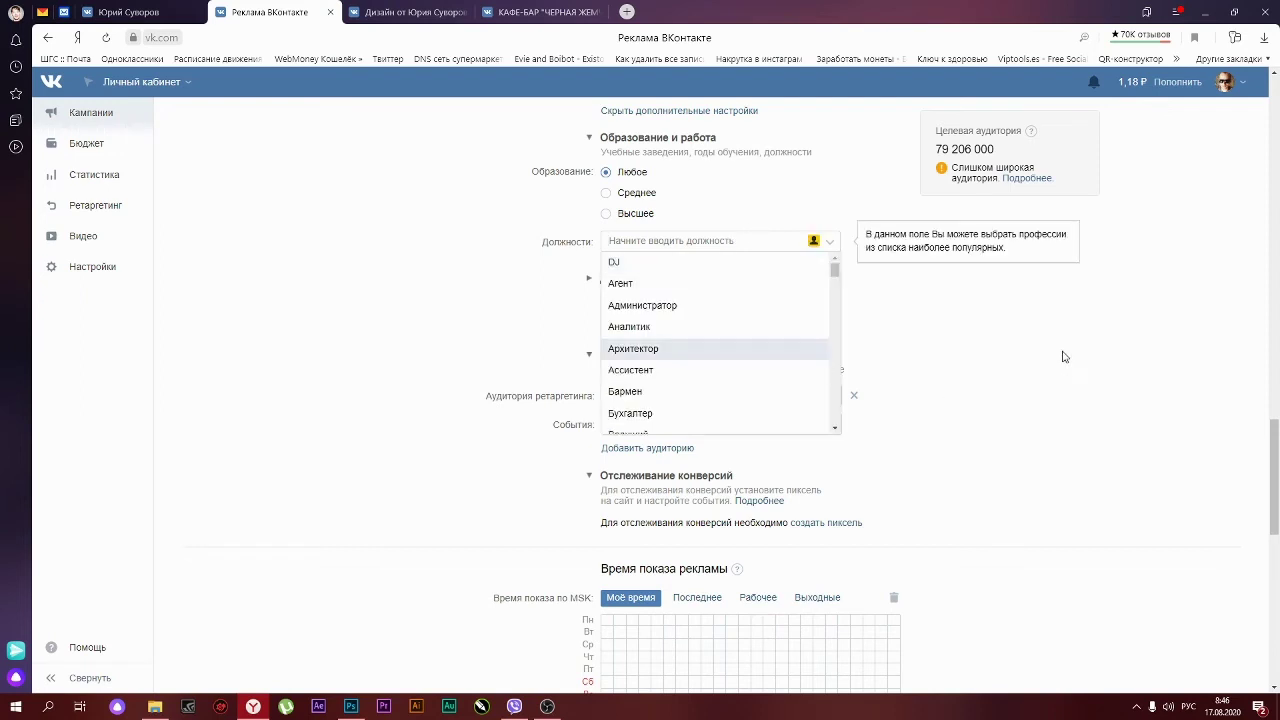
pyautogui.click(855, 330)
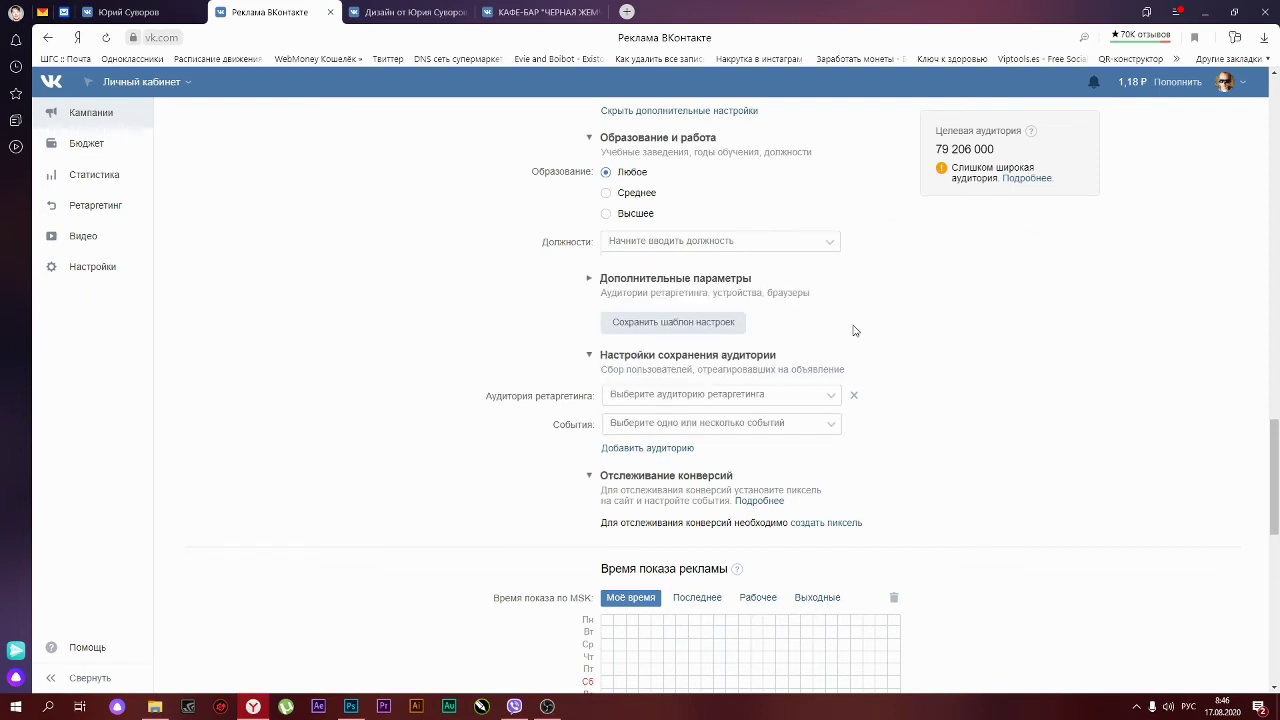
pyautogui.click(618, 244)
pyautogui.click(1035, 338)
# - Examine the audience saving settings, the list of events they offer and the conversion tracking section
pyautogui.scroll(-2, 726, 345)
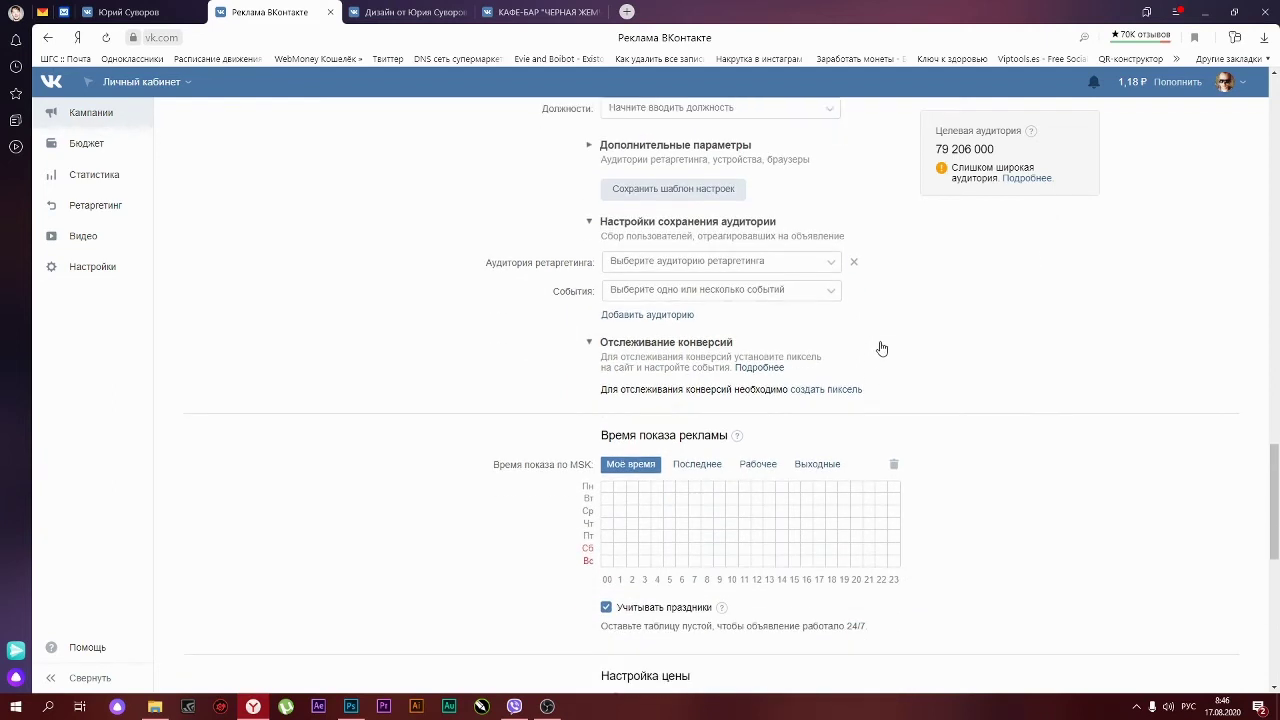
pyautogui.click(697, 290)
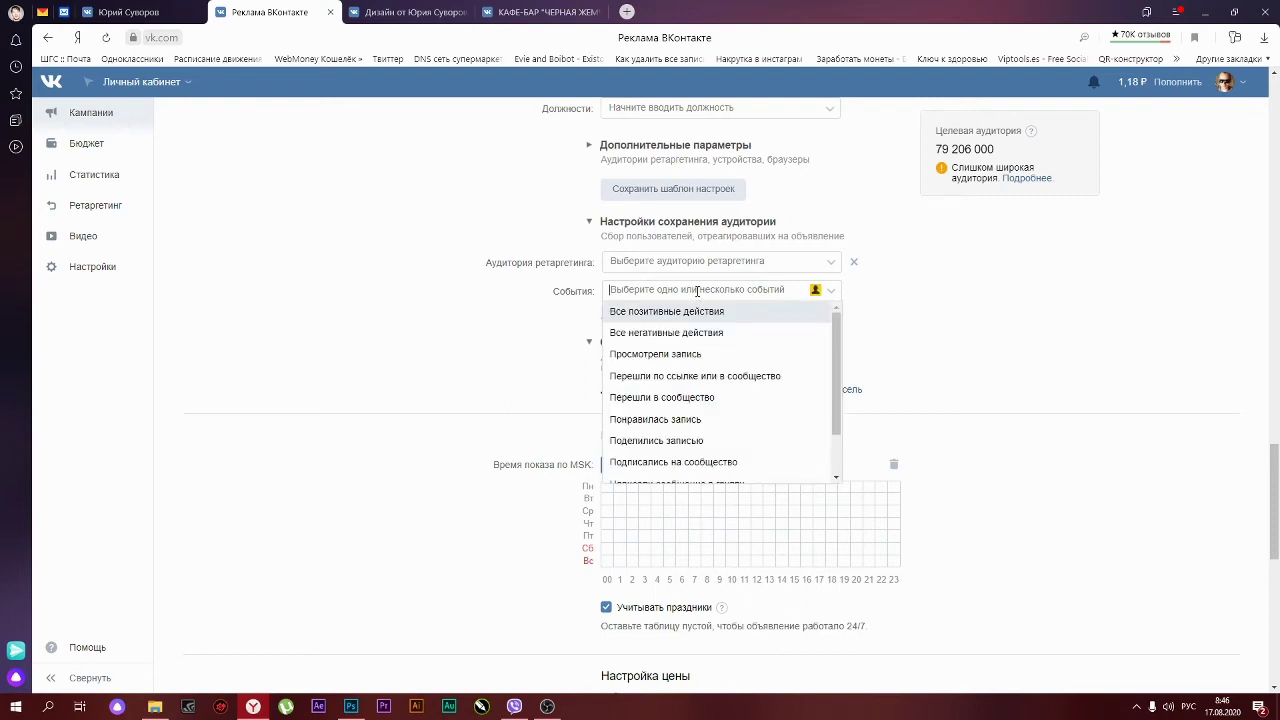
pyautogui.click(997, 360)
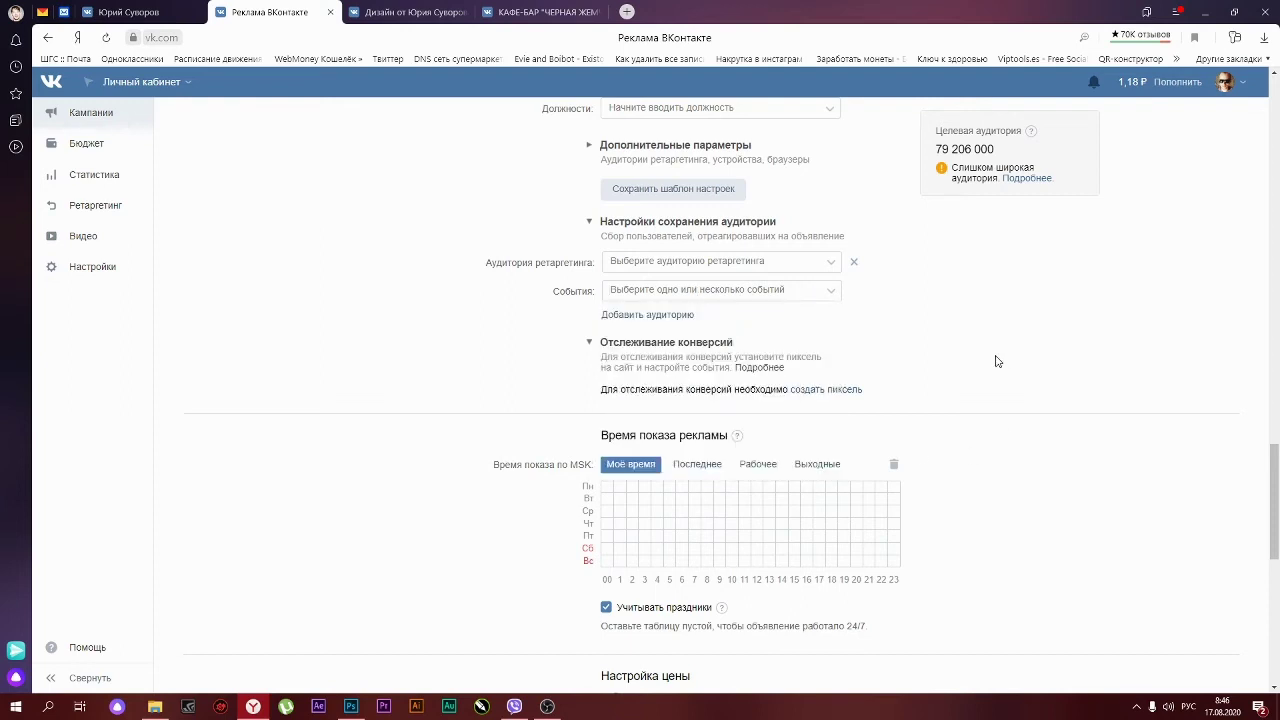
pyautogui.scroll(-1, 912, 362)
pyautogui.scroll(-1, 655, 283)
pyautogui.scroll(1, 655, 283)
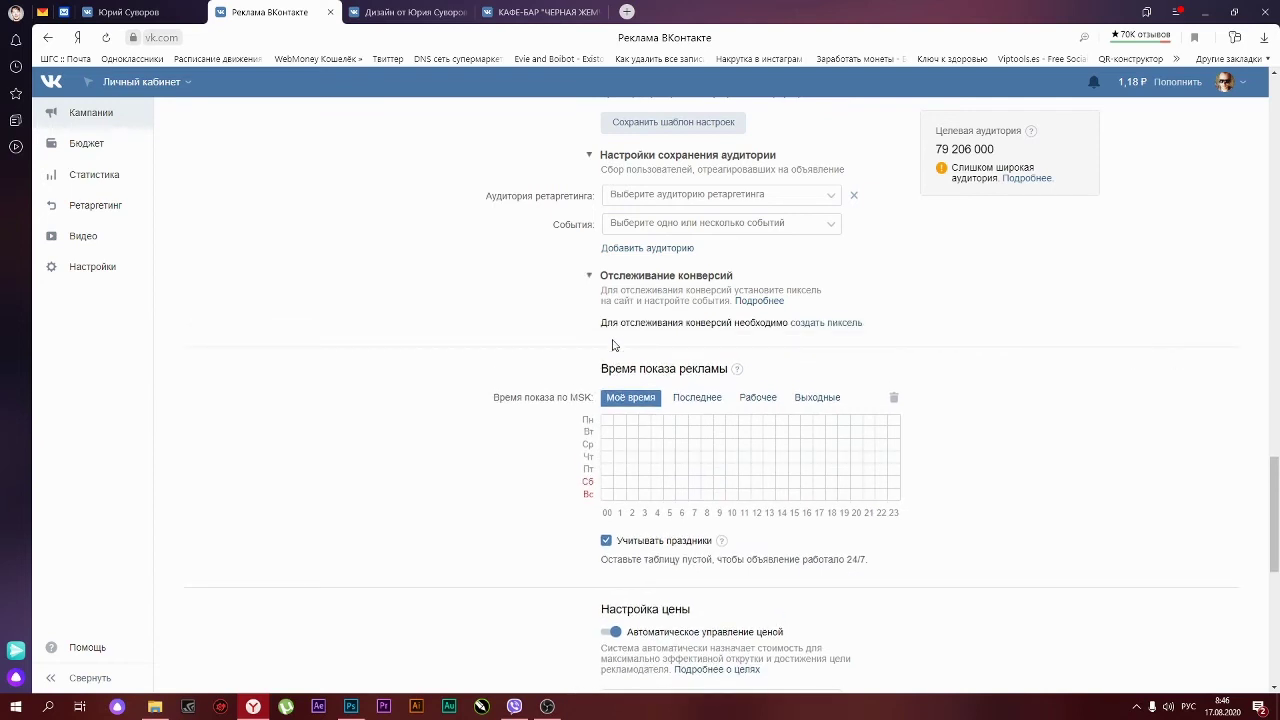
# - Try scheduling the ad on Monday for the hours 6 to 20 and clear those hours again
pyautogui.scroll(-2, 965, 337)
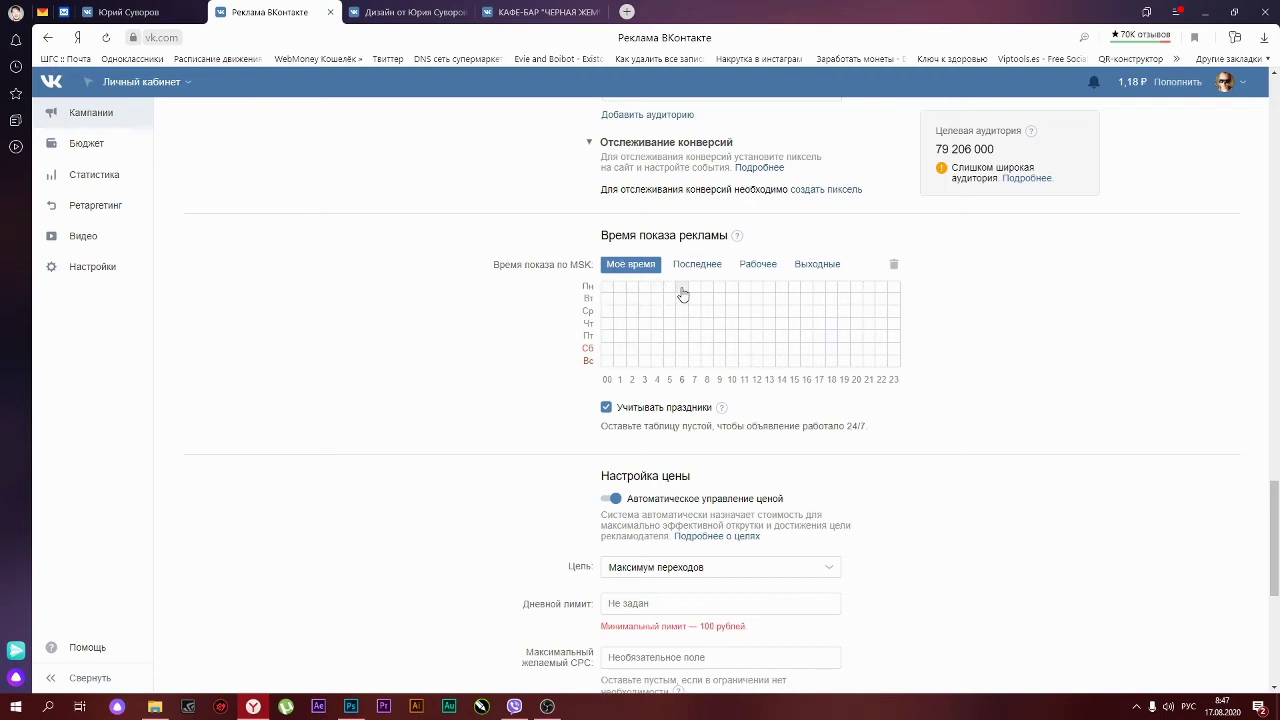
pyautogui.moveTo(684, 292); pyautogui.dragTo(857, 291)
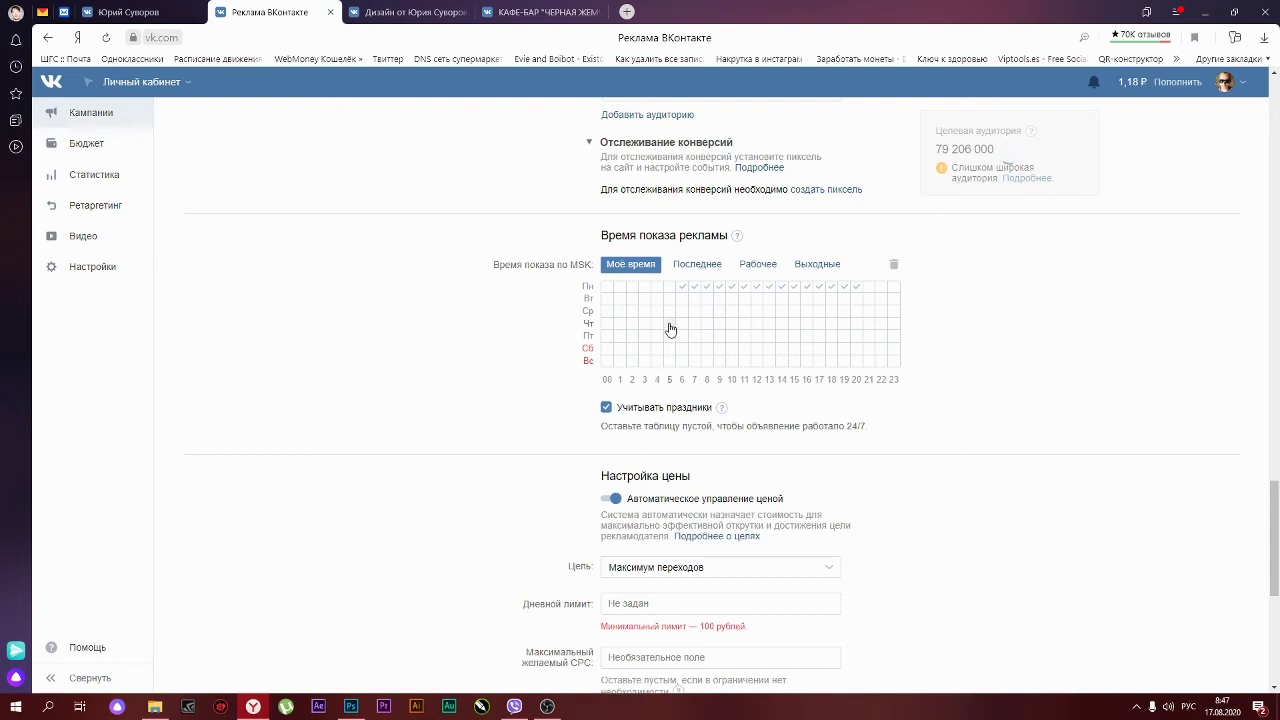
pyautogui.moveTo(680, 287); pyautogui.dragTo(860, 290)
pyautogui.scroll(-1, 960, 327)
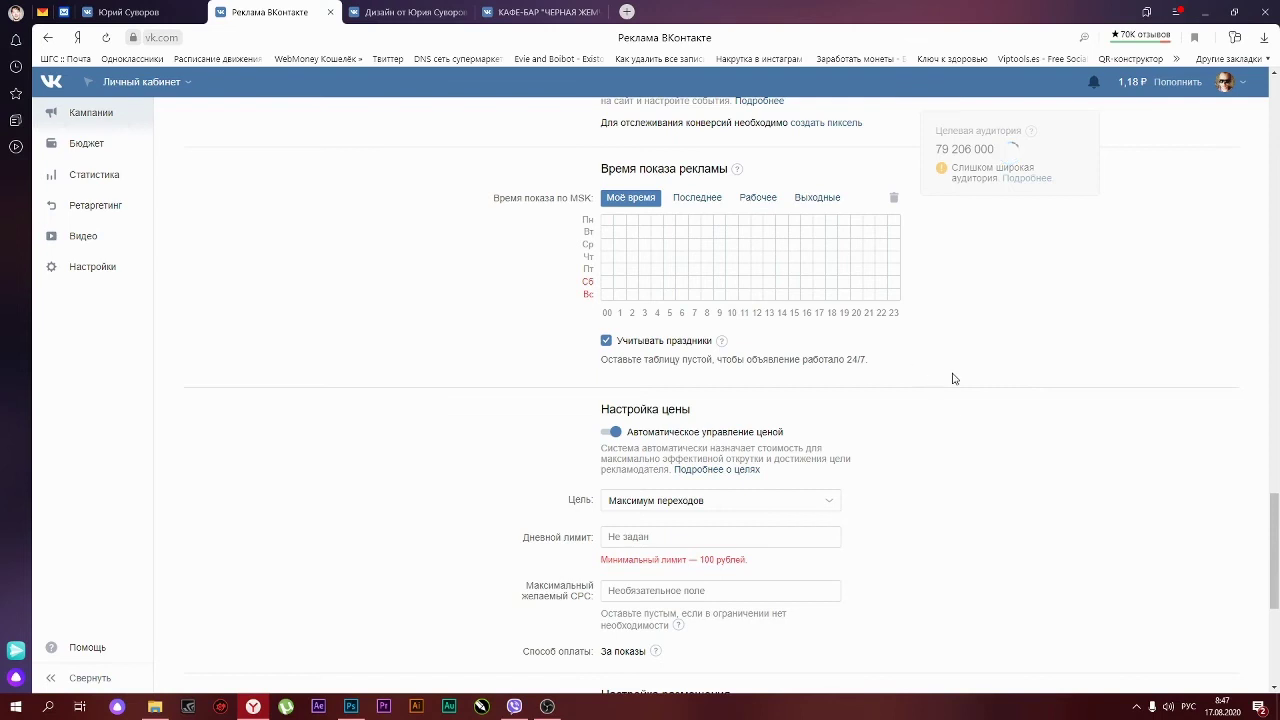
# - Try manual pricing by turning off automatic price management, choosing CPC payment and lowering the price per click to the minimum
pyautogui.scroll(-2, 954, 377)
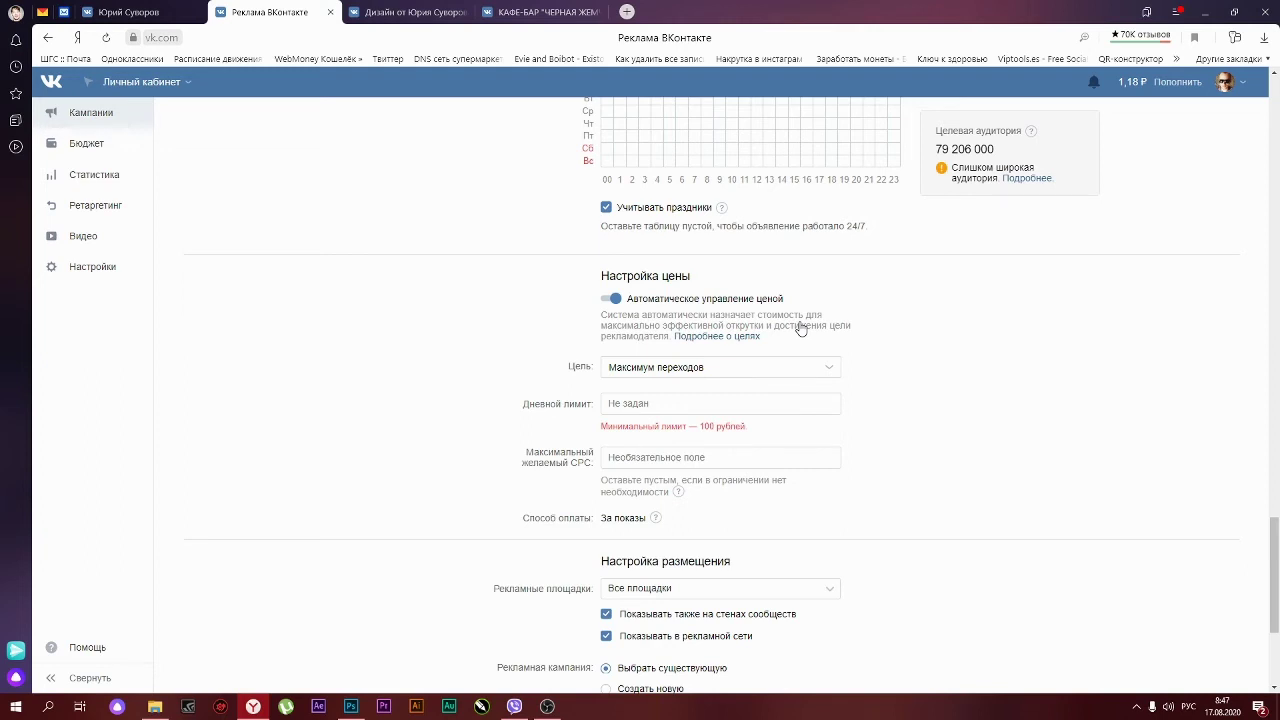
pyautogui.click(610, 298)
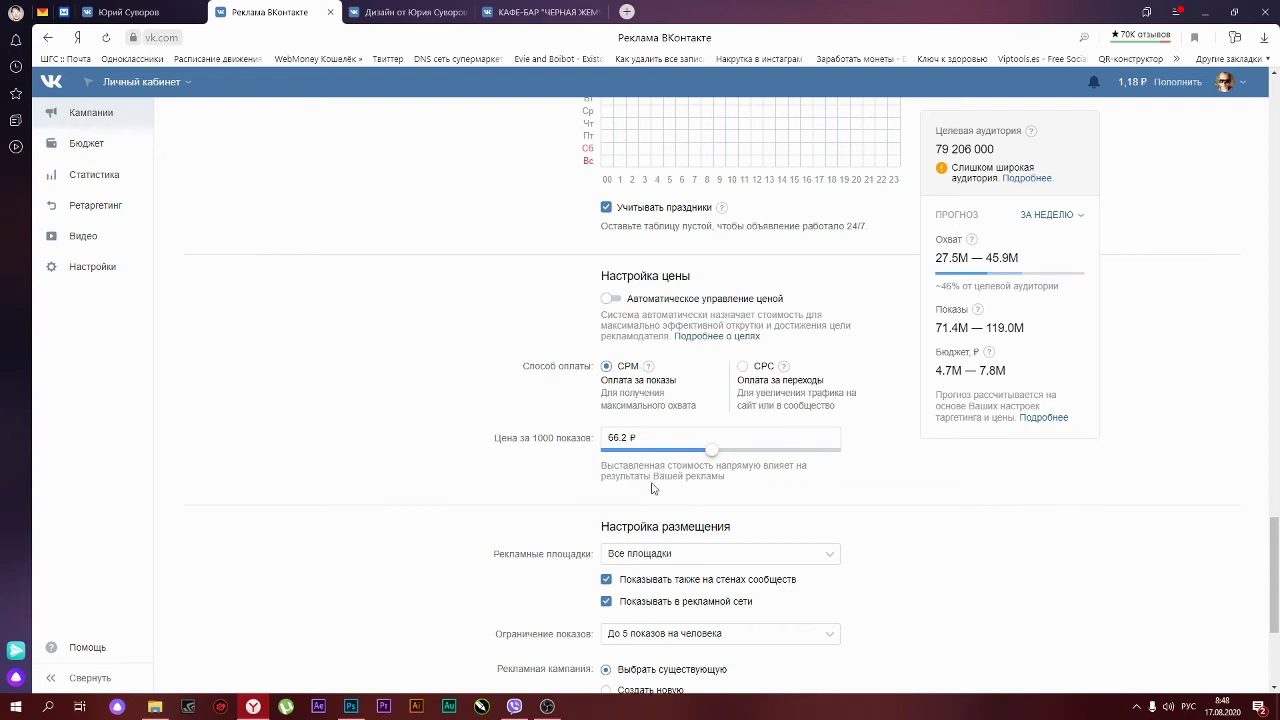
pyautogui.click(764, 368)
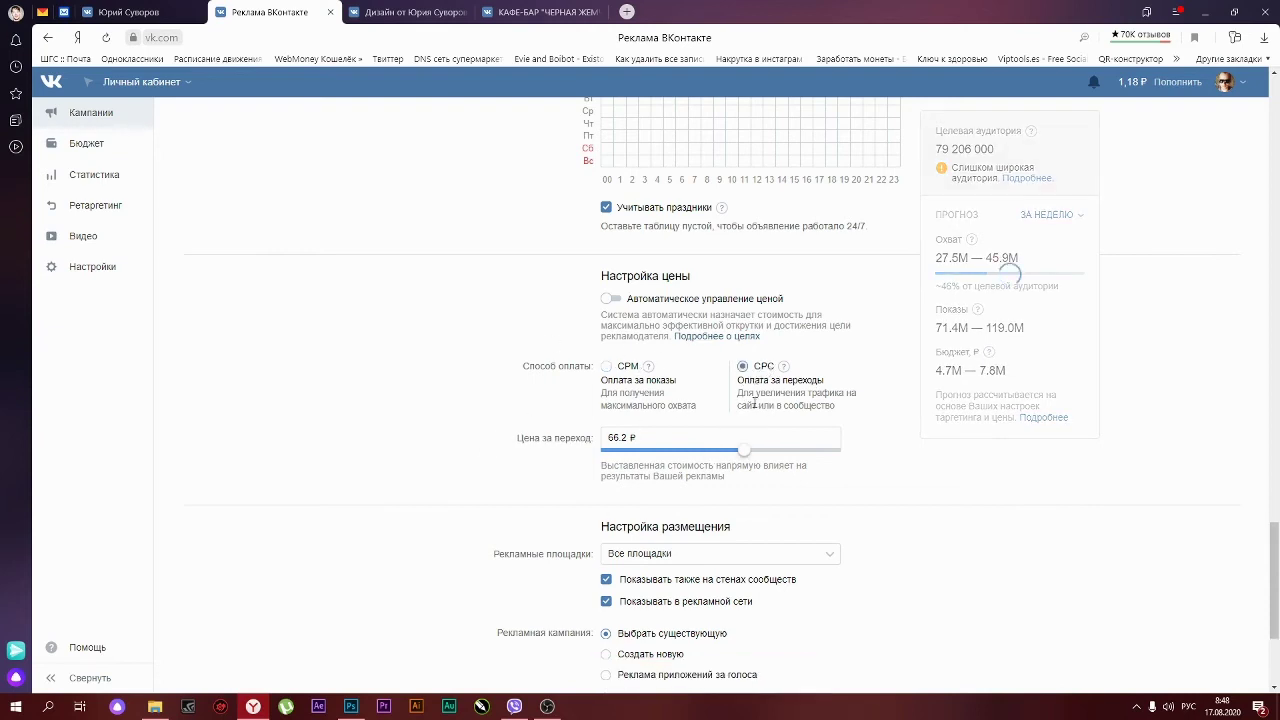
pyautogui.moveTo(744, 460); pyautogui.dragTo(598, 456)
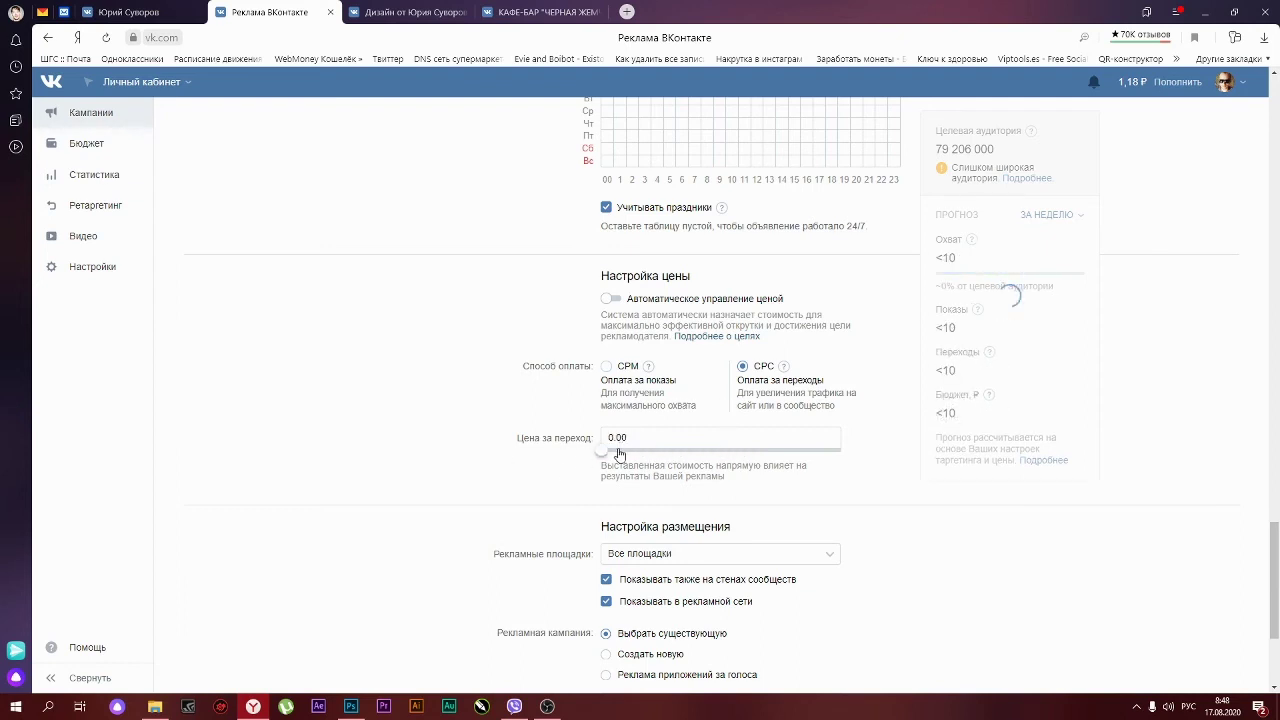
pyautogui.moveTo(599, 455); pyautogui.dragTo(572, 456)
# - Compare CPM and CPC payment once more, turn automatic price management back on and check the Цель options
pyautogui.click(606, 366)
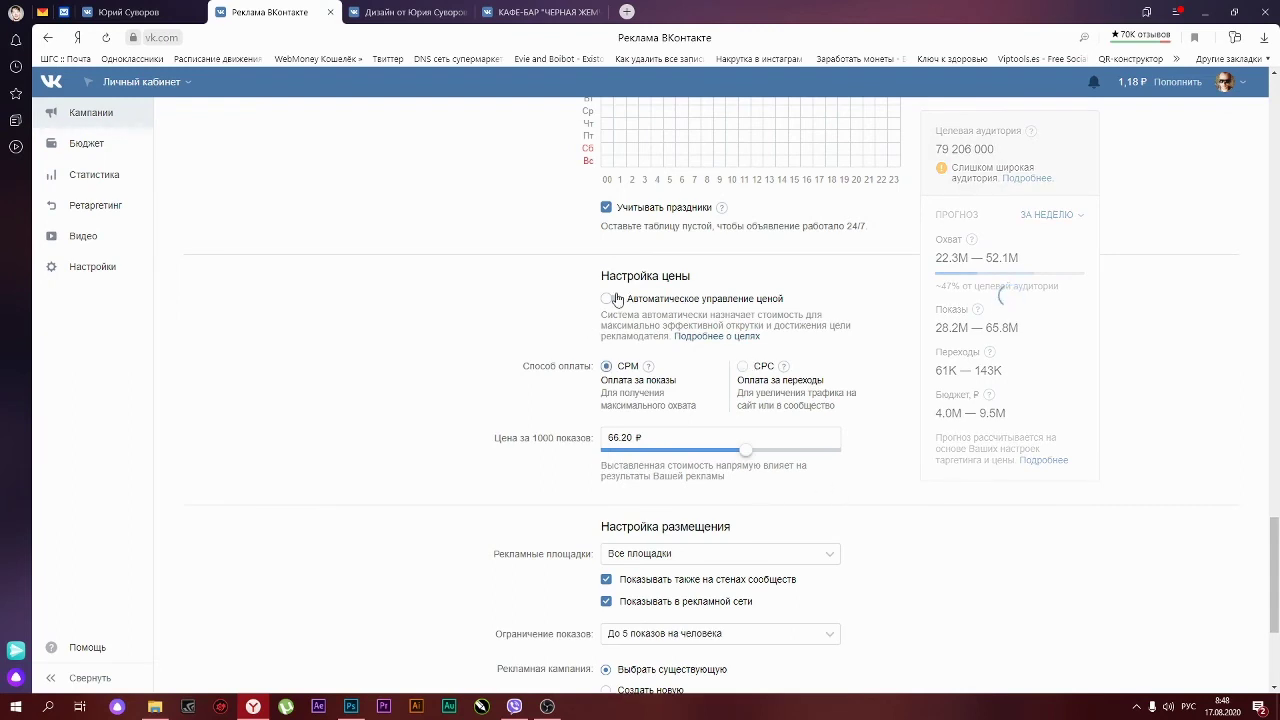
pyautogui.click(743, 366)
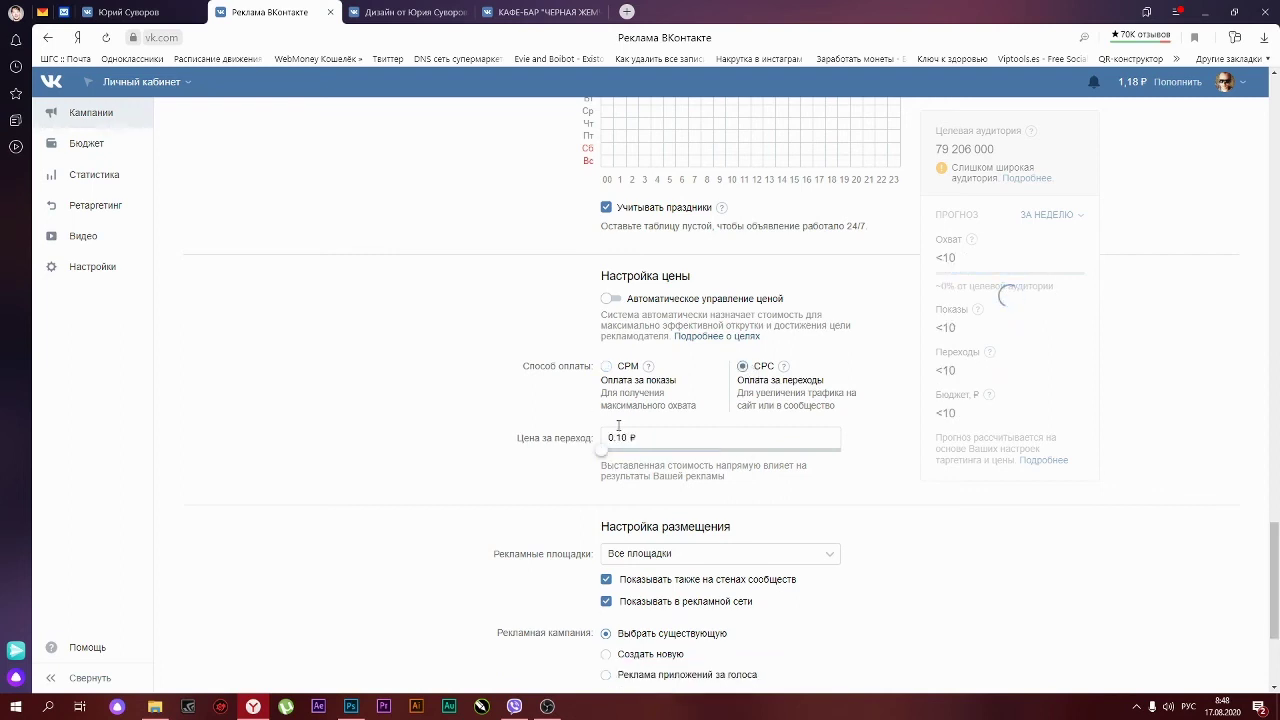
pyautogui.click(614, 302)
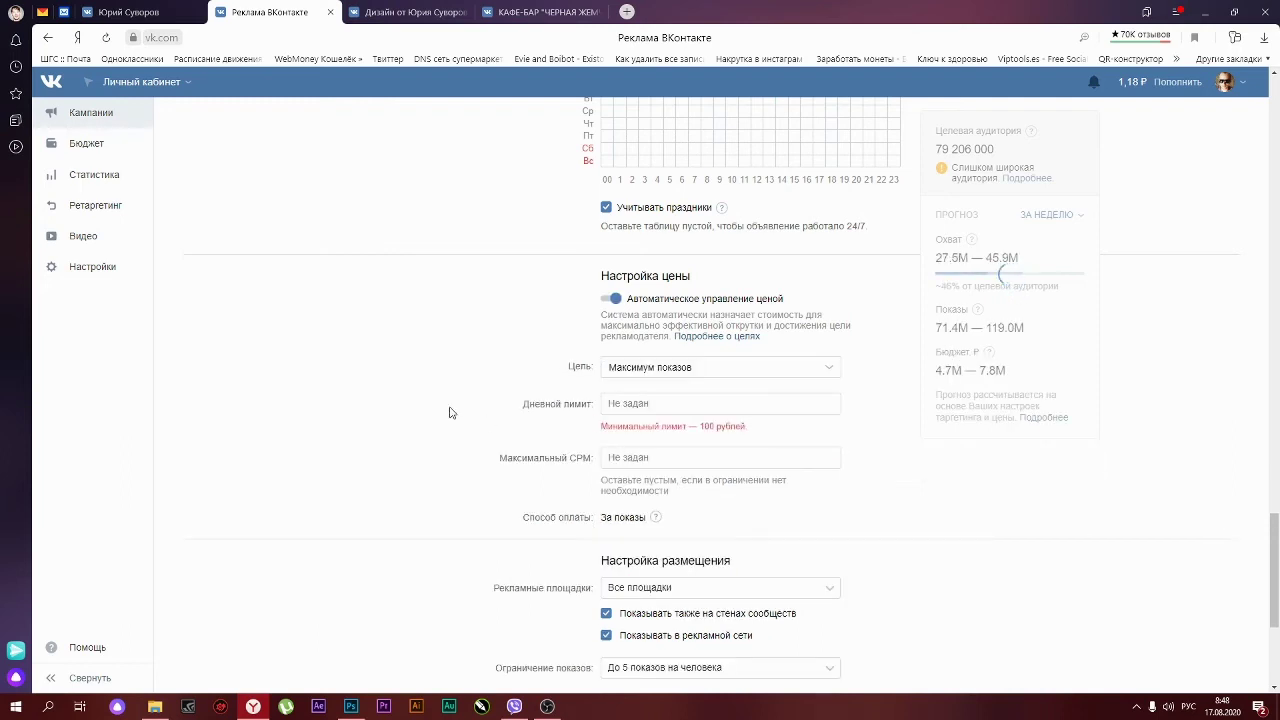
pyautogui.click(720, 367)
pyautogui.click(922, 412)
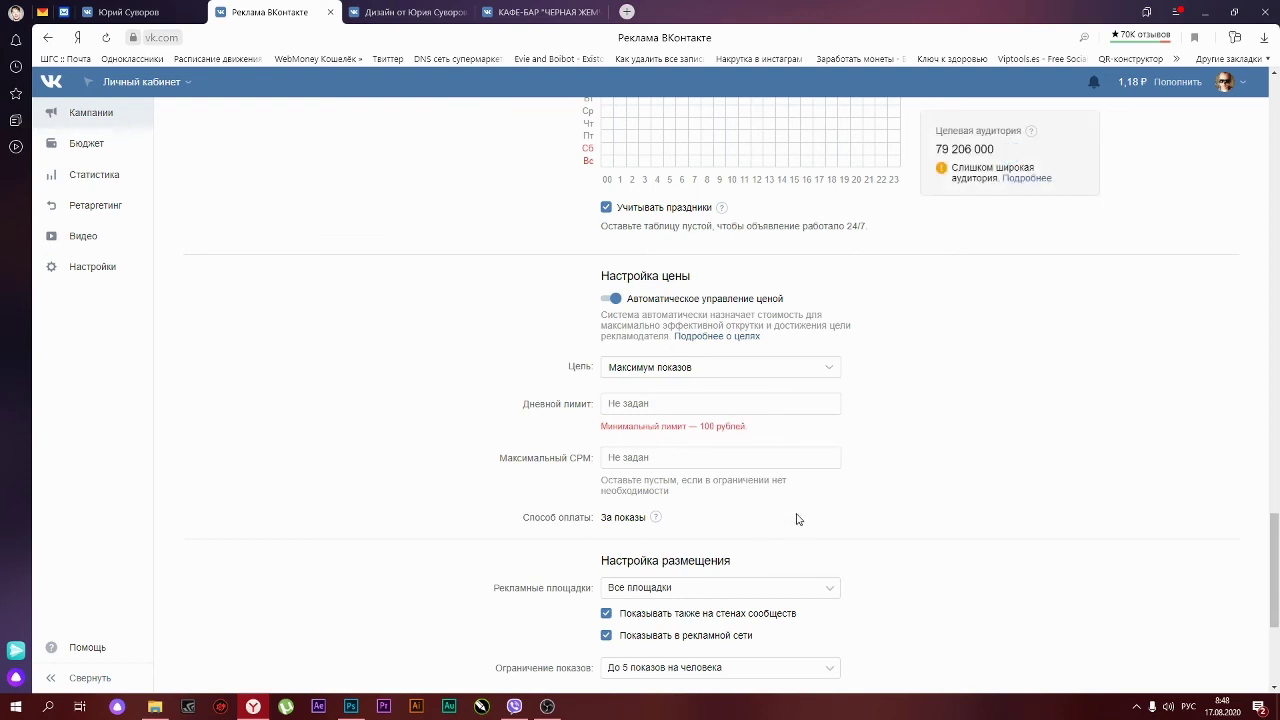
# - Review the placement settings and the list of ad platforms, keeping Все площадки selected
pyautogui.scroll(-2, 815, 515)
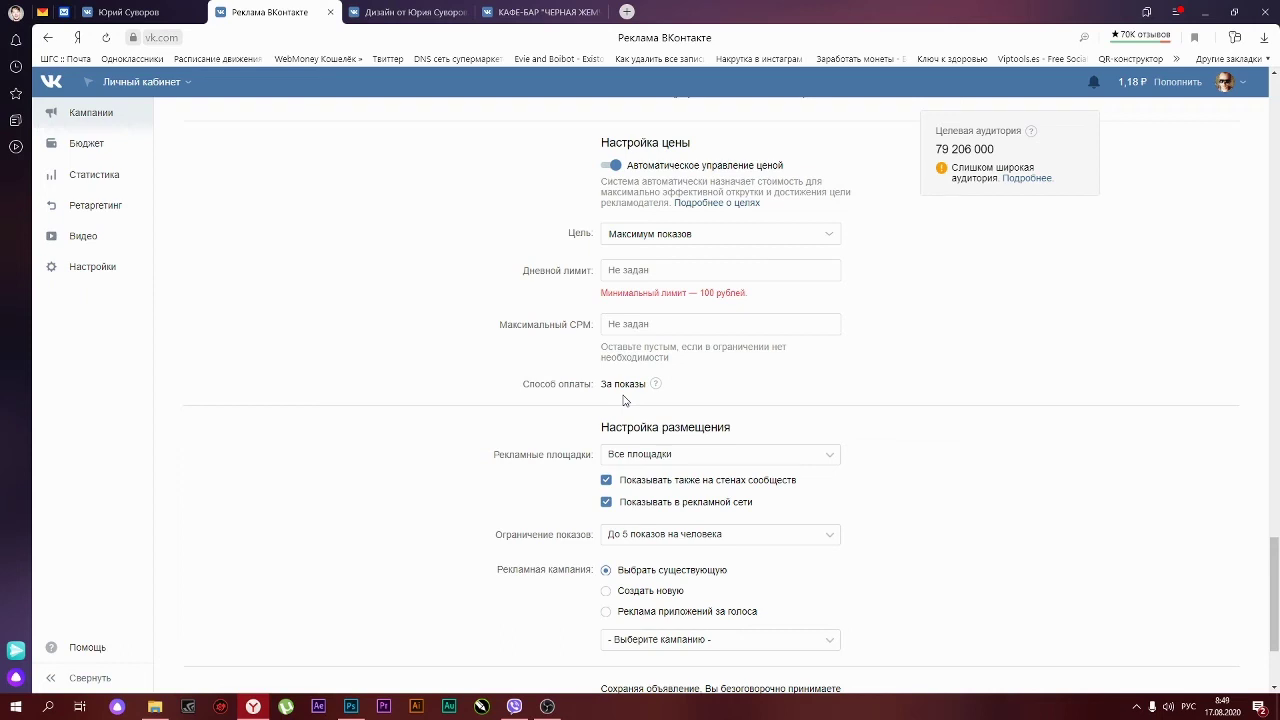
pyautogui.click(622, 268)
pyautogui.scroll(-2, 739, 327)
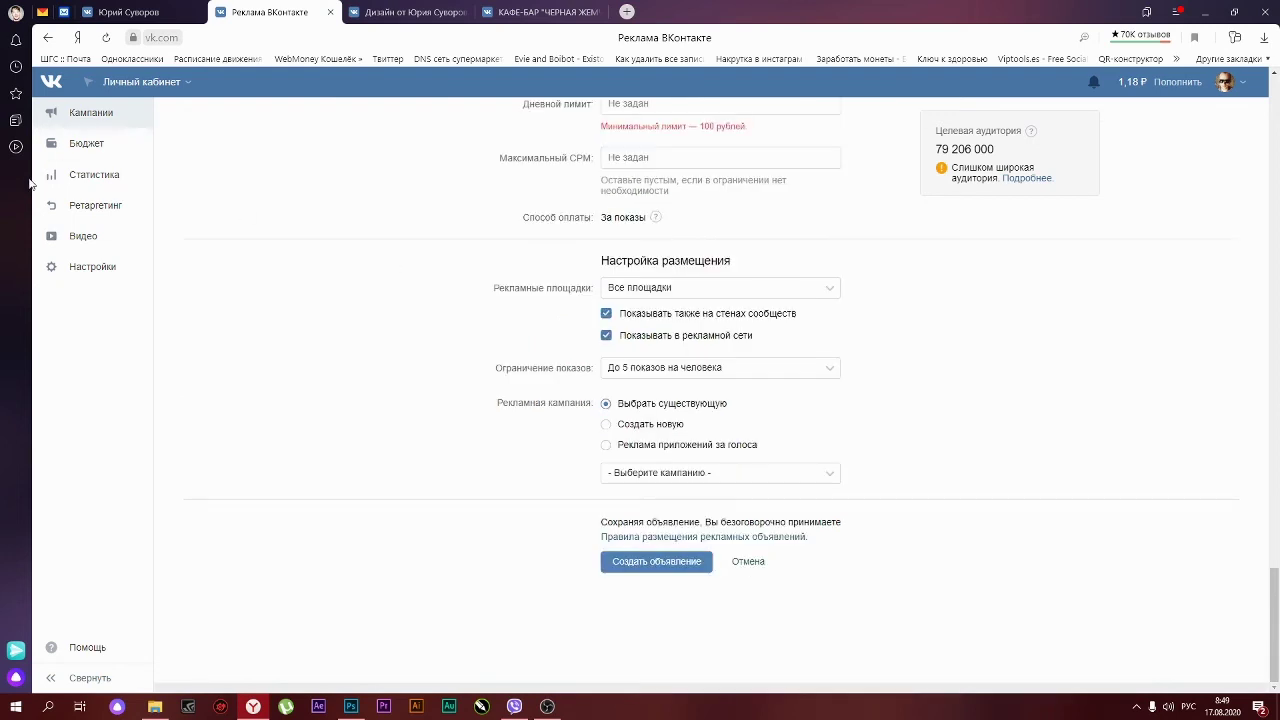
pyautogui.moveTo(517, 288)
pyautogui.click(723, 289)
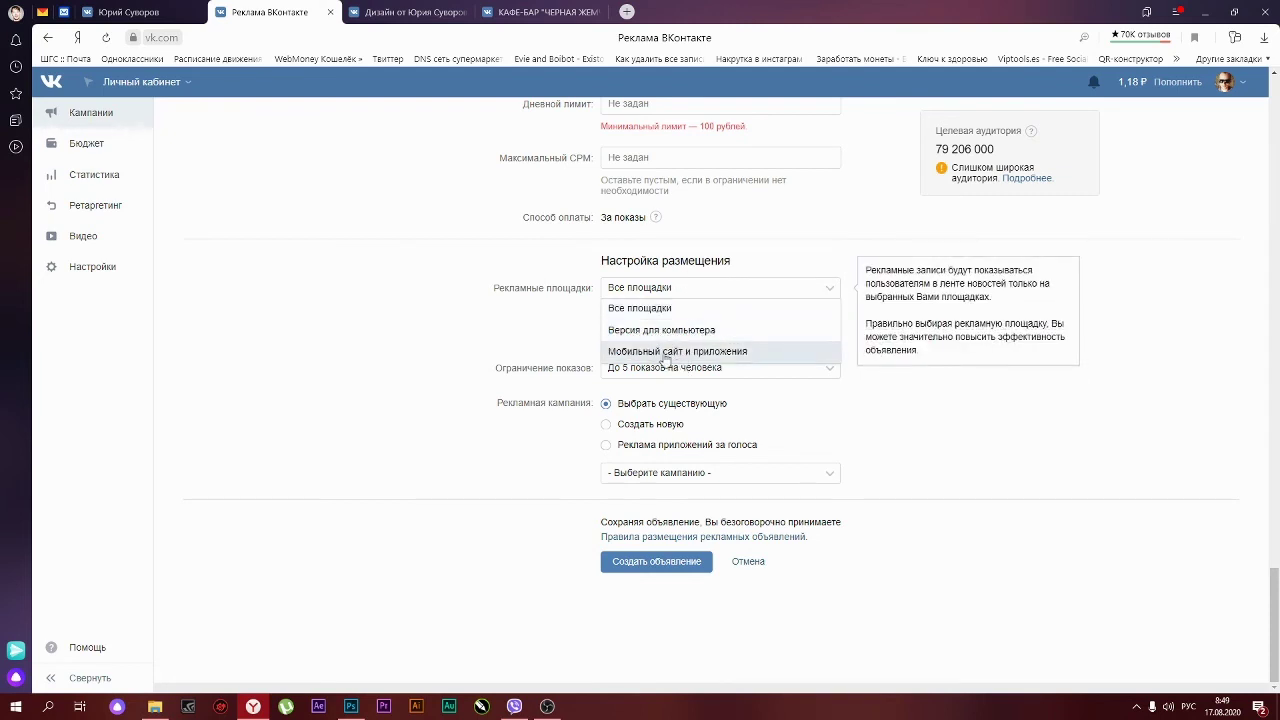
pyautogui.click(680, 308)
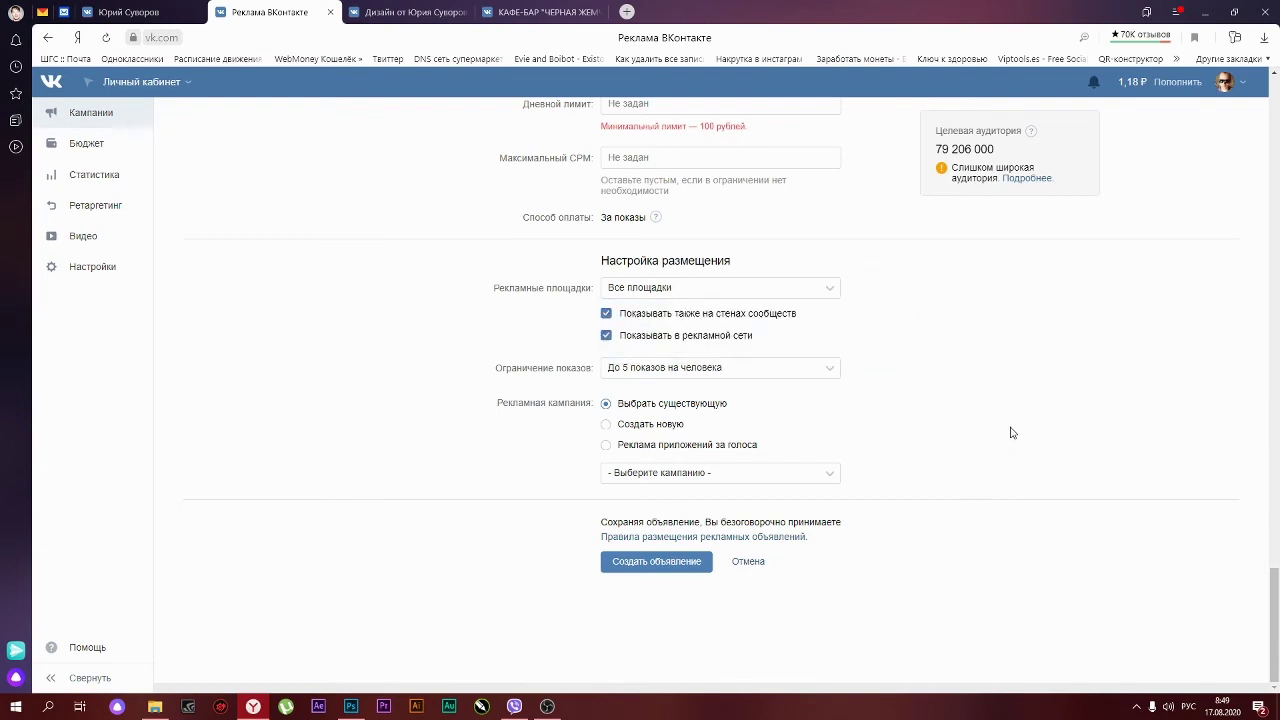
# - Try turning off Показывать в рекламной сети and enable it again
pyautogui.moveTo(957, 345)
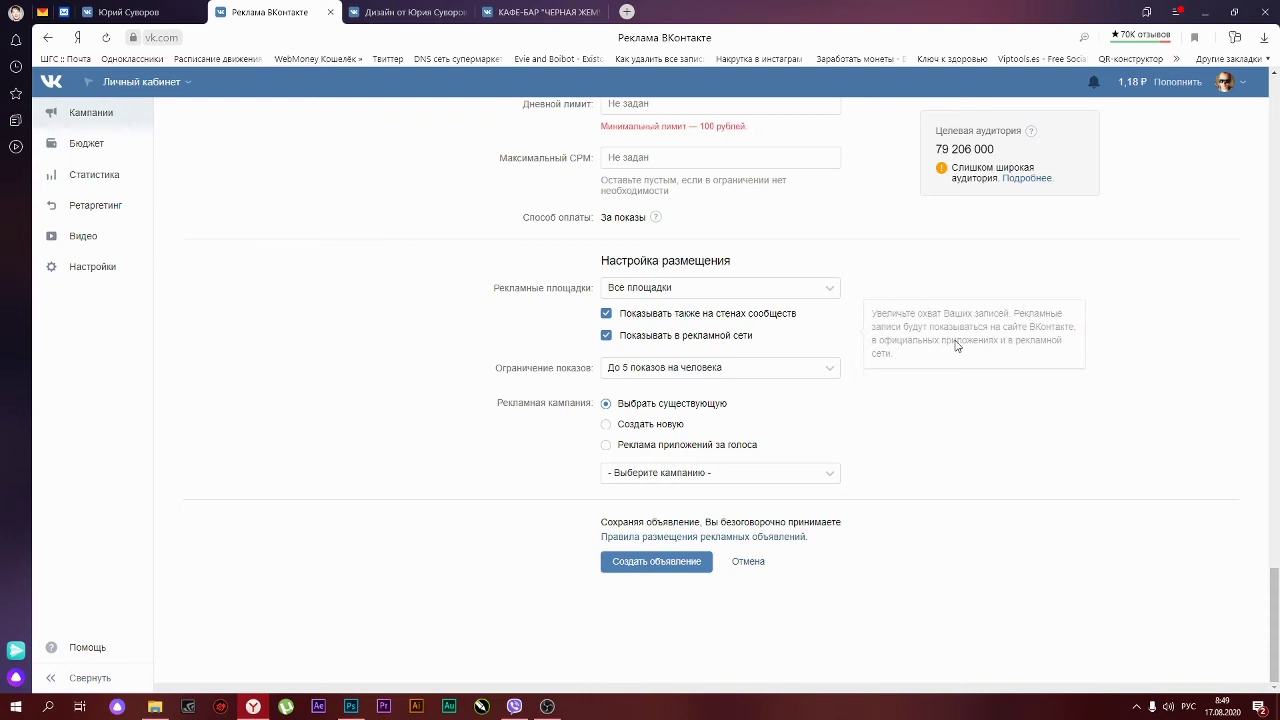
pyautogui.click(720, 335)
pyautogui.click(652, 335)
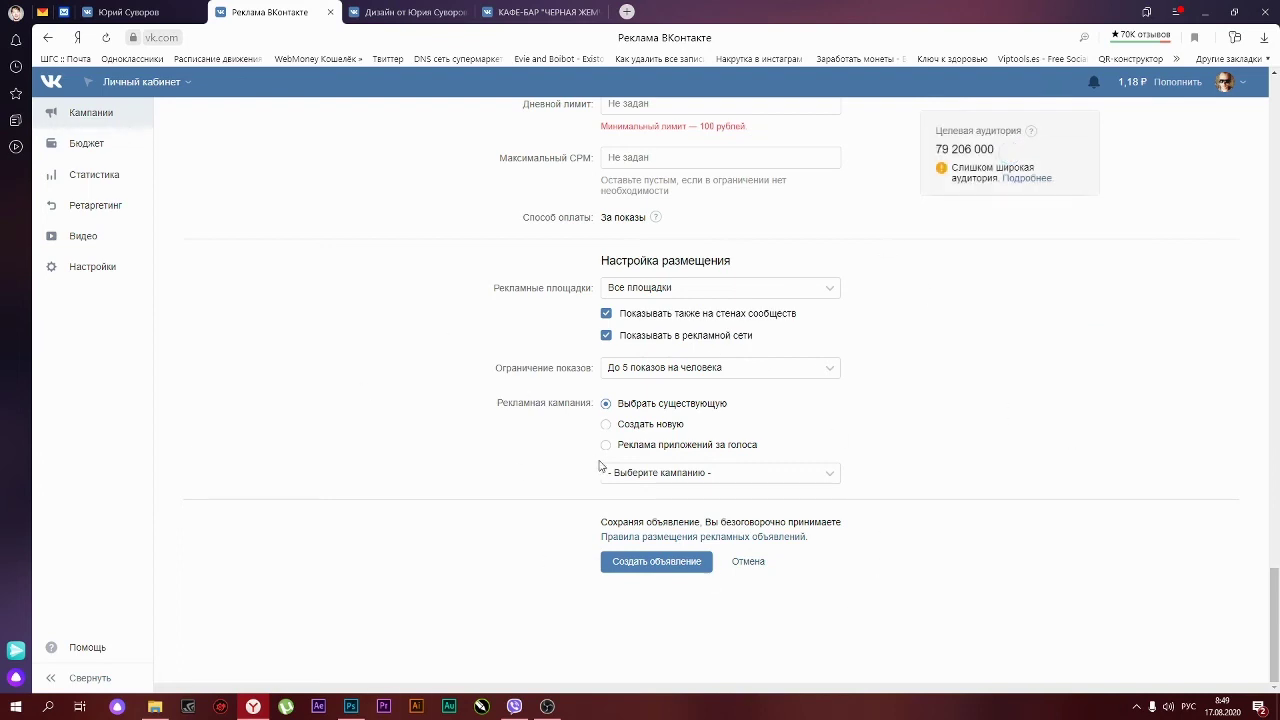
# - Examine the available limits on impressions per person without changing the selected one
pyautogui.click(669, 368)
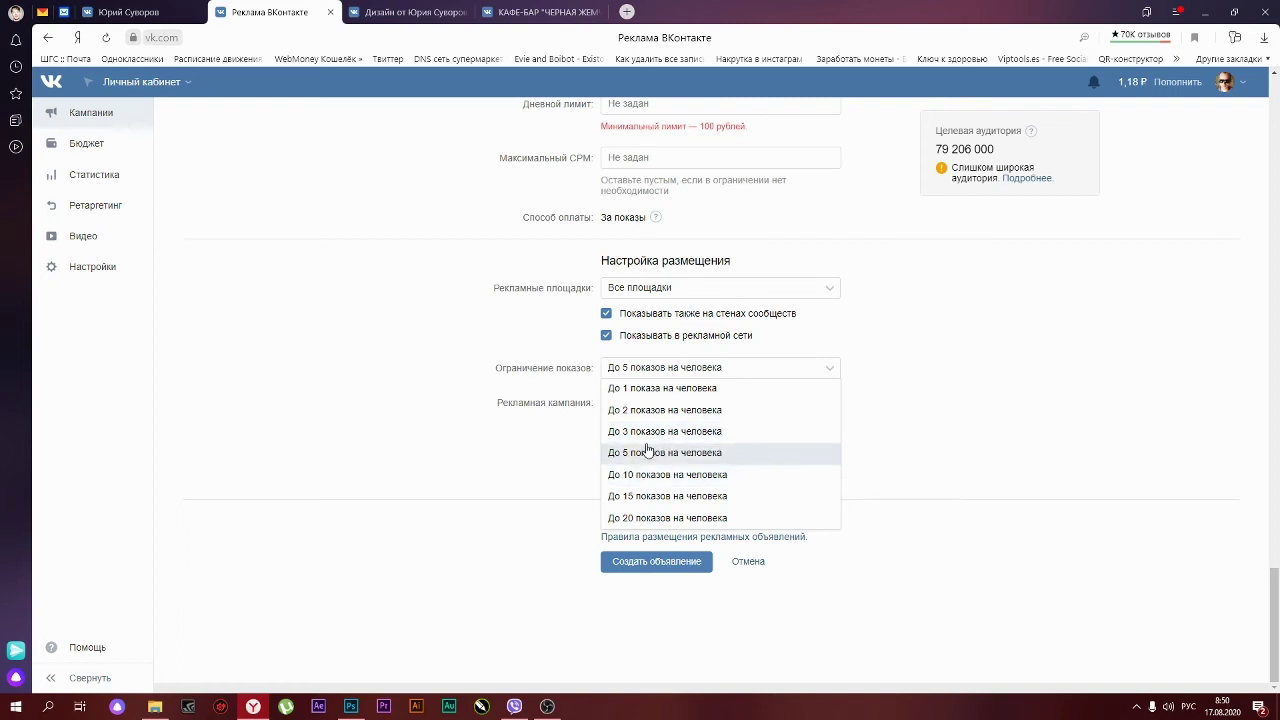
pyautogui.click(994, 389)
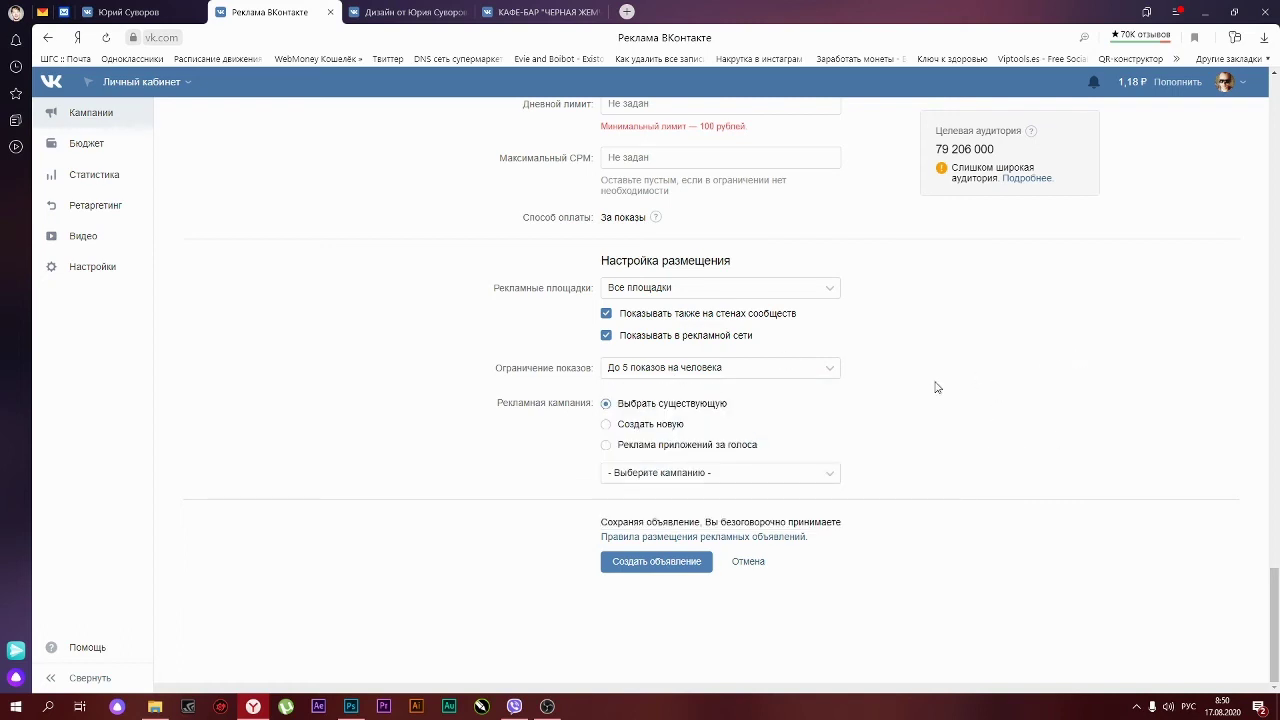
pyautogui.click(663, 367)
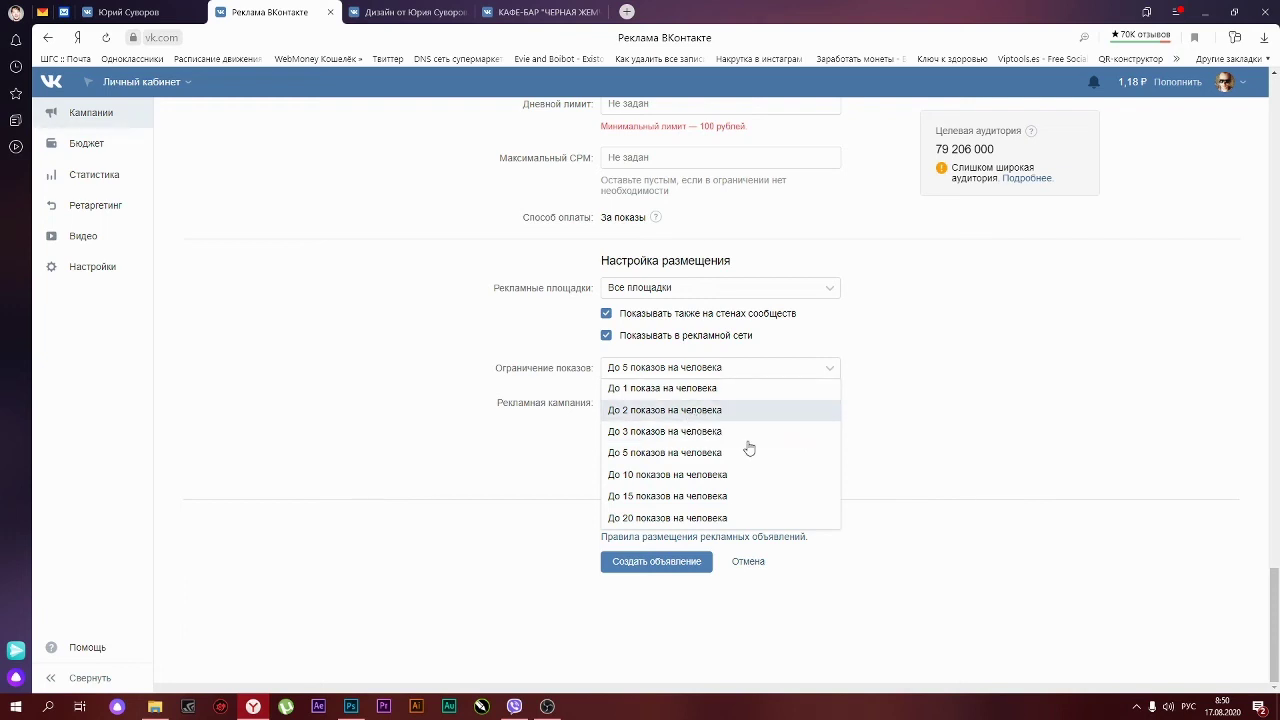
pyautogui.click(1010, 367)
# - Assign the ad to a new advertising campaign named Пробная
pyautogui.click(655, 424)
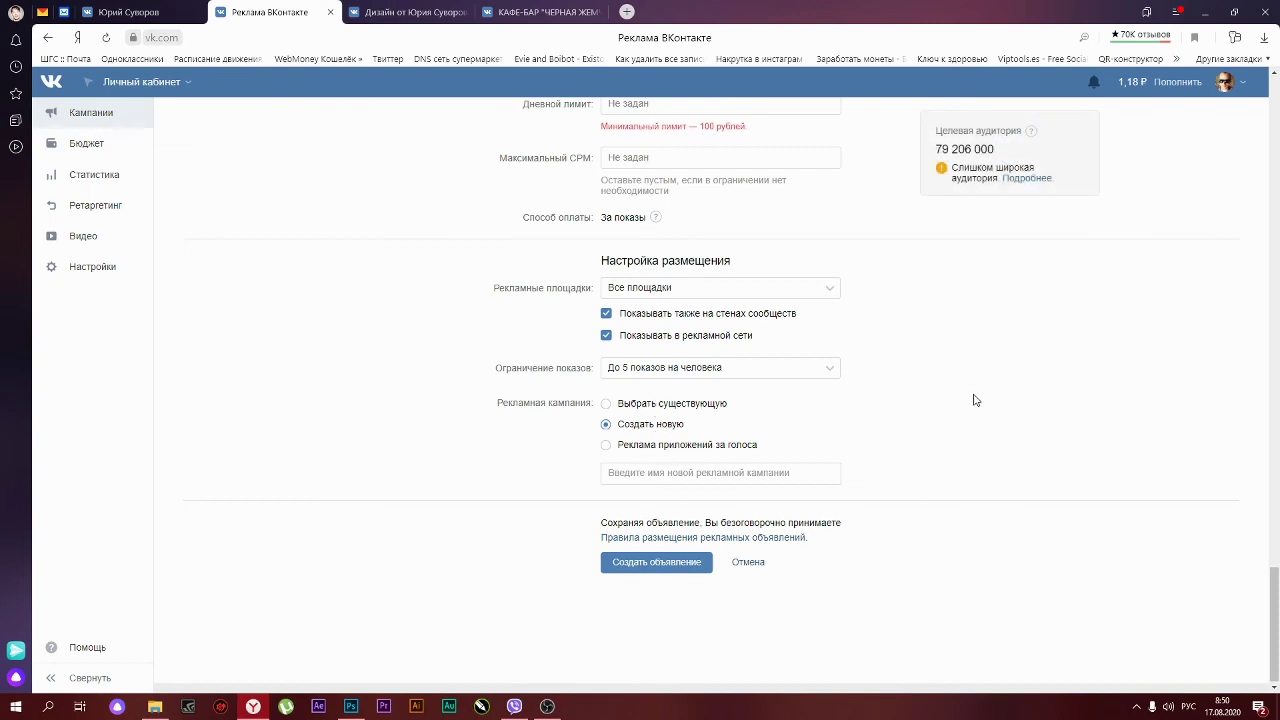
pyautogui.click(672, 473)
pyautogui.write('Пробная')
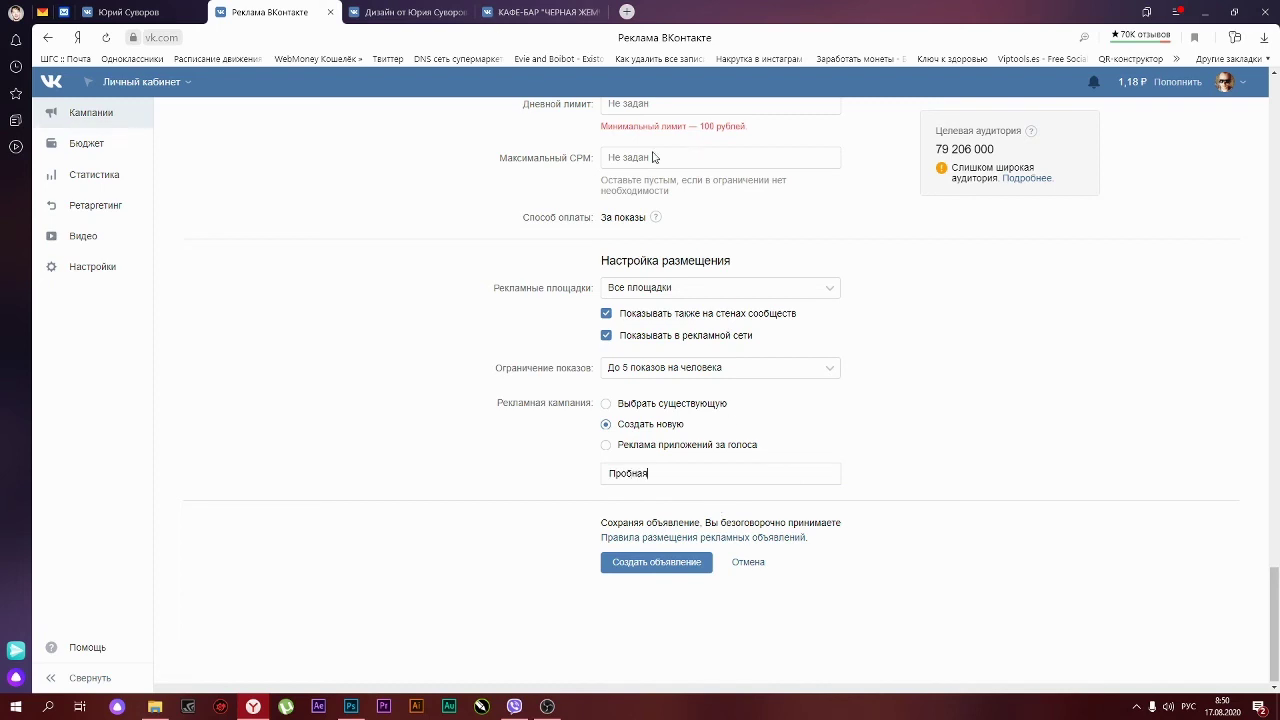
# - Set the daily limit to 100 ₽ and create the ad
pyautogui.click(634, 105)
pyautogui.write('100 ₽')
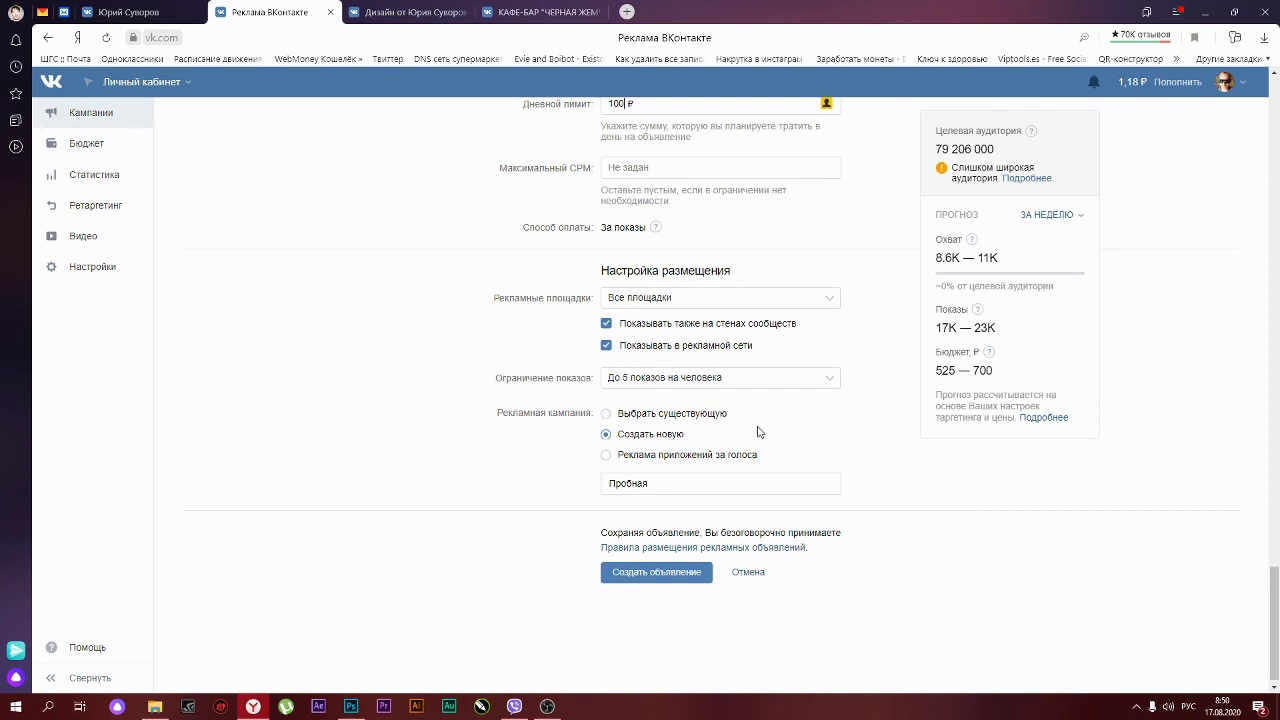
pyautogui.scroll(1, 738, 415)
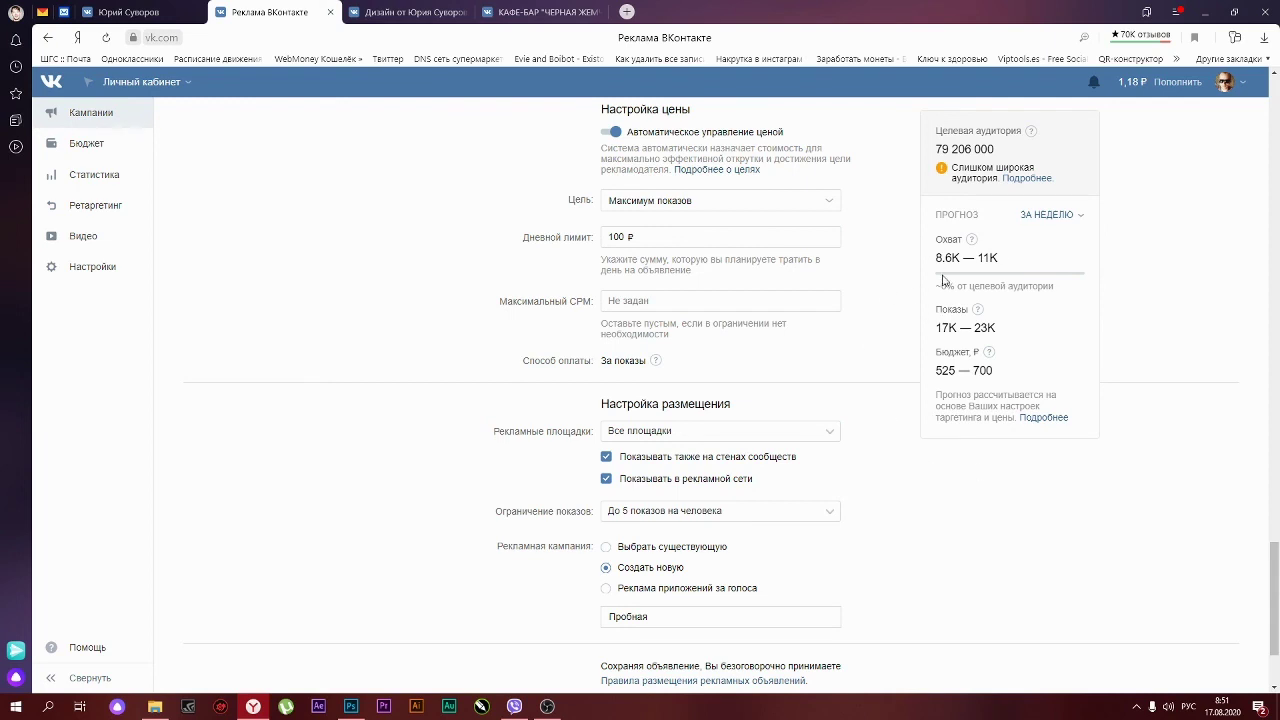
pyautogui.scroll(-2, 1028, 290)
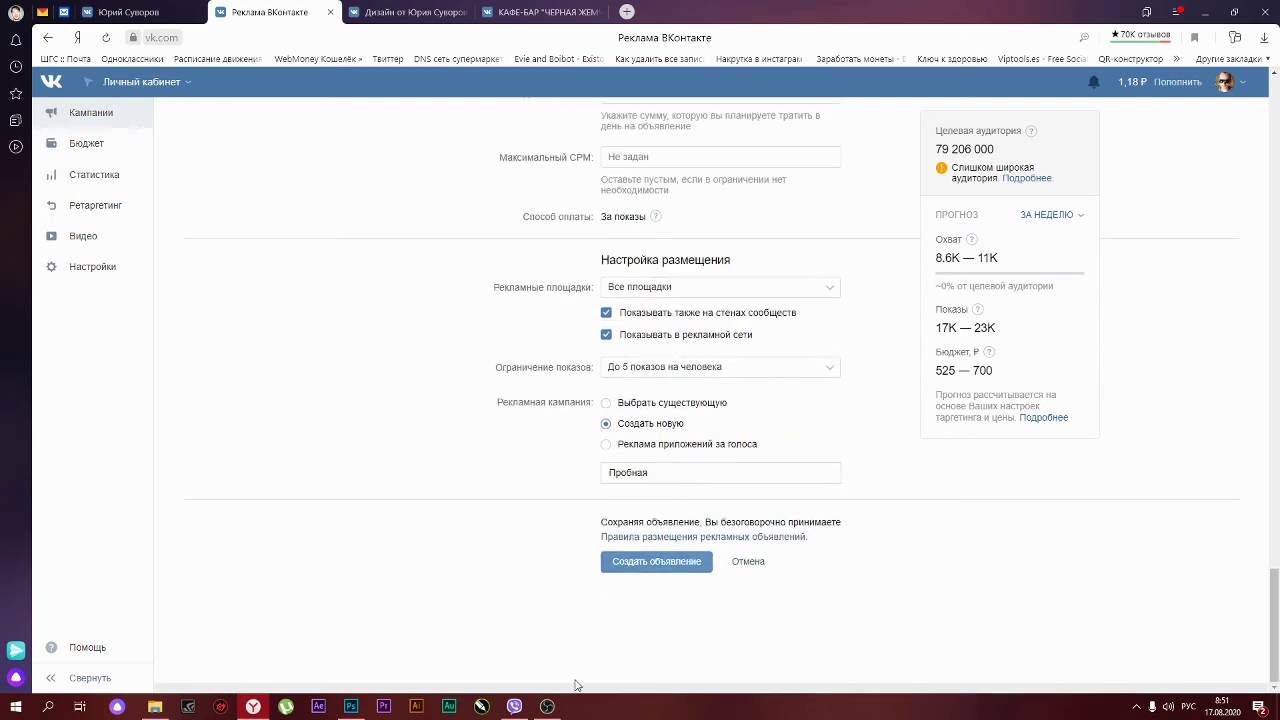
pyautogui.click(655, 565)
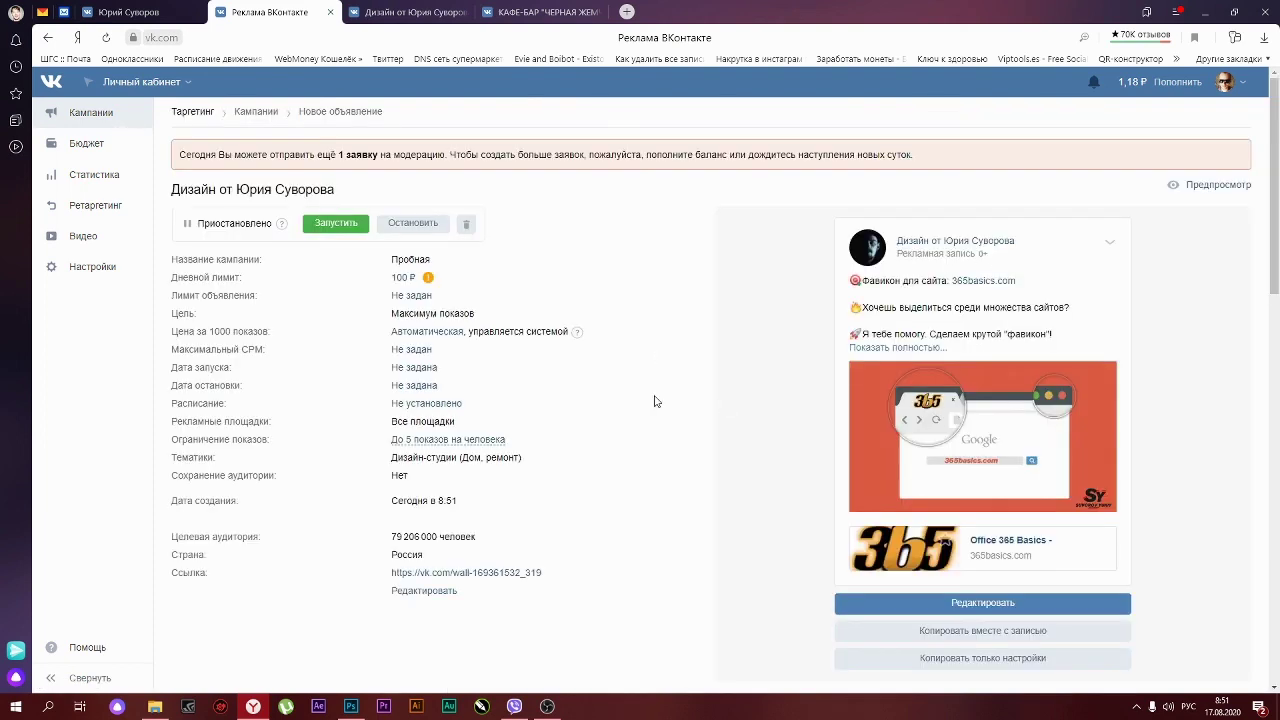
# - Review the created ad's parameter summary and the preview of the promoted post
pyautogui.scroll(-2, 655, 401)
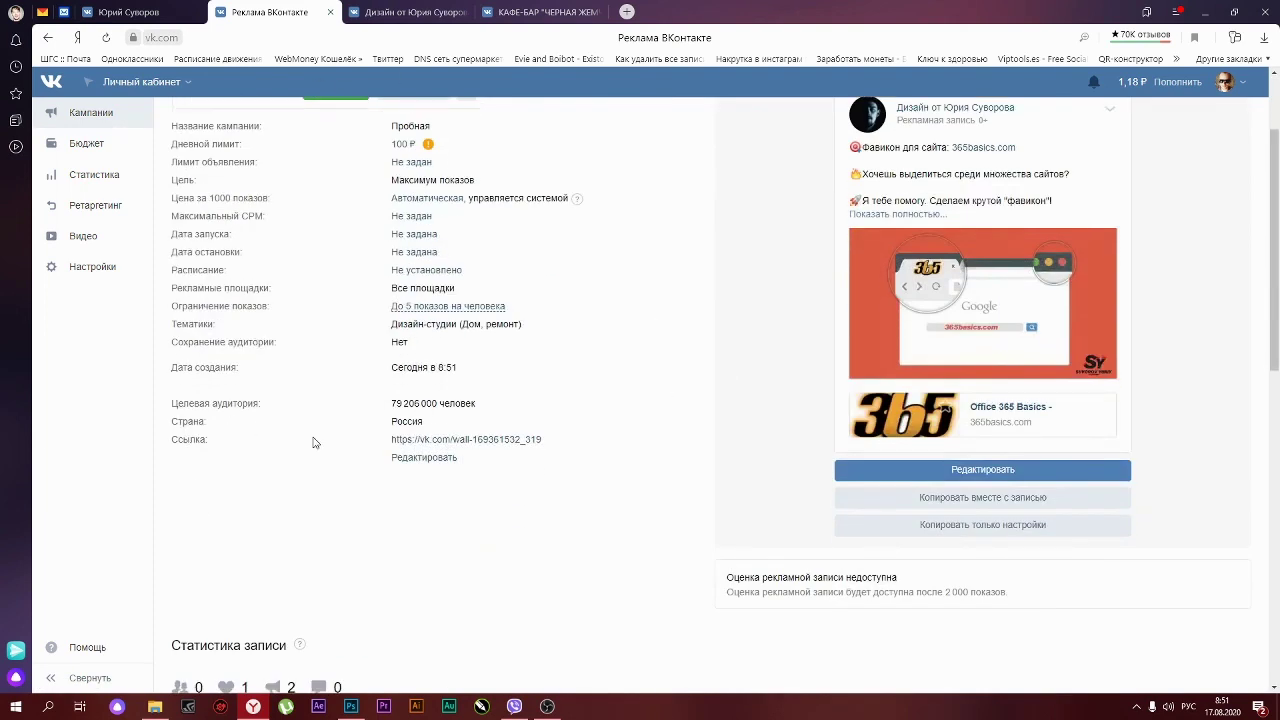
pyautogui.scroll(1, 313, 442)
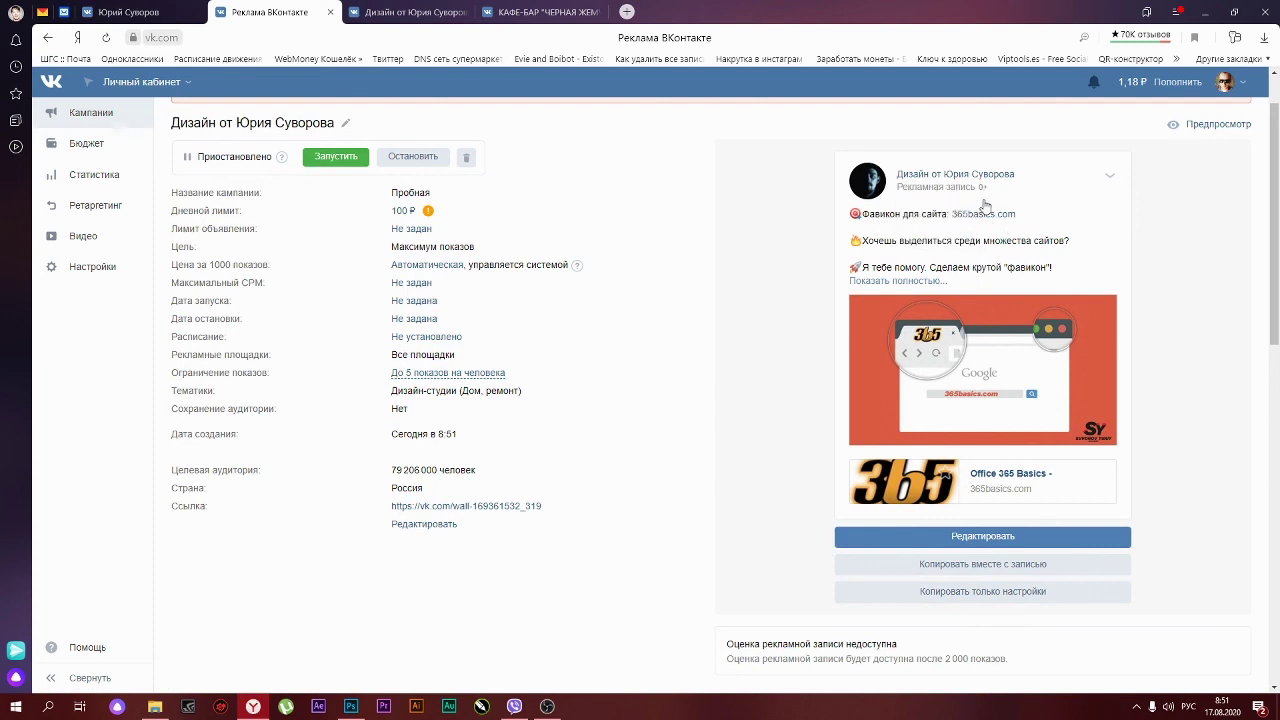
pyautogui.scroll(1, 435, 383)
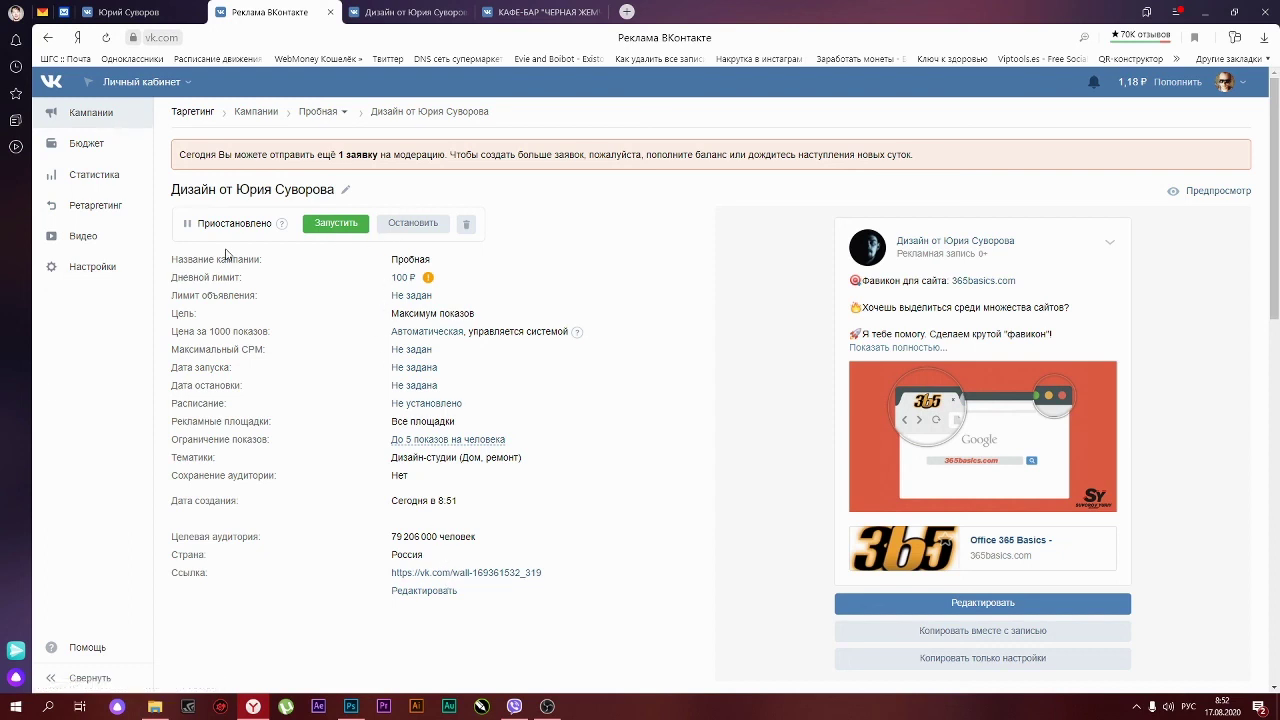
# - Examine the ad's post statistics, daily details, click and impression chart and demographics sections, and return to its summary
pyautogui.scroll(-5, 620, 400)
pyautogui.scroll(5, 600, 430)
pyautogui.scroll(-5, 669, 329)
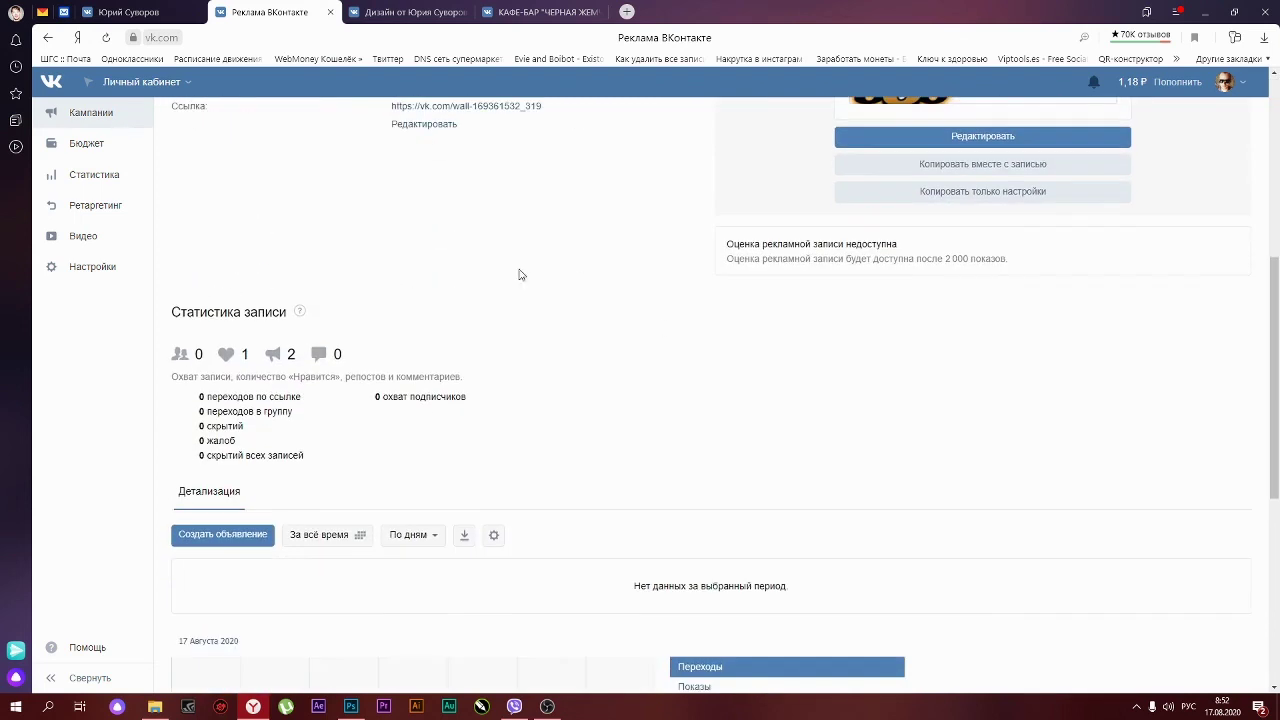
pyautogui.scroll(-2, 543, 349)
pyautogui.scroll(3, 563, 354)
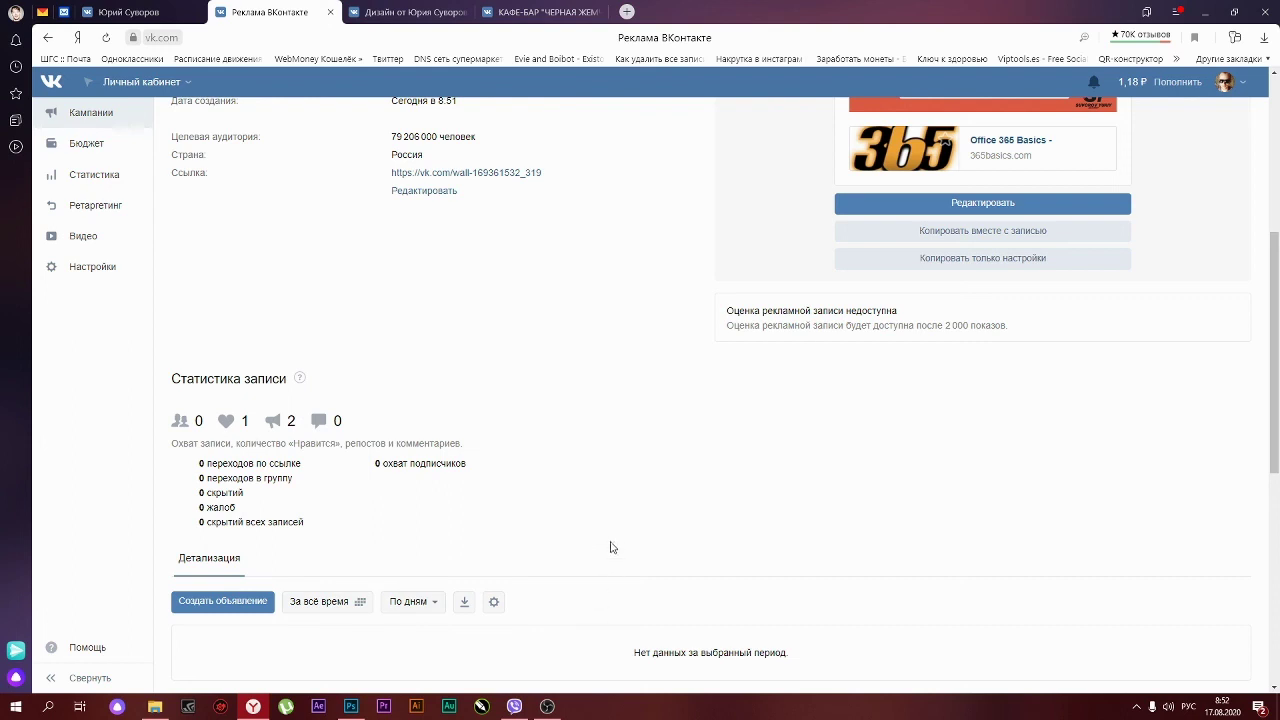
pyautogui.scroll(-2, 580, 491)
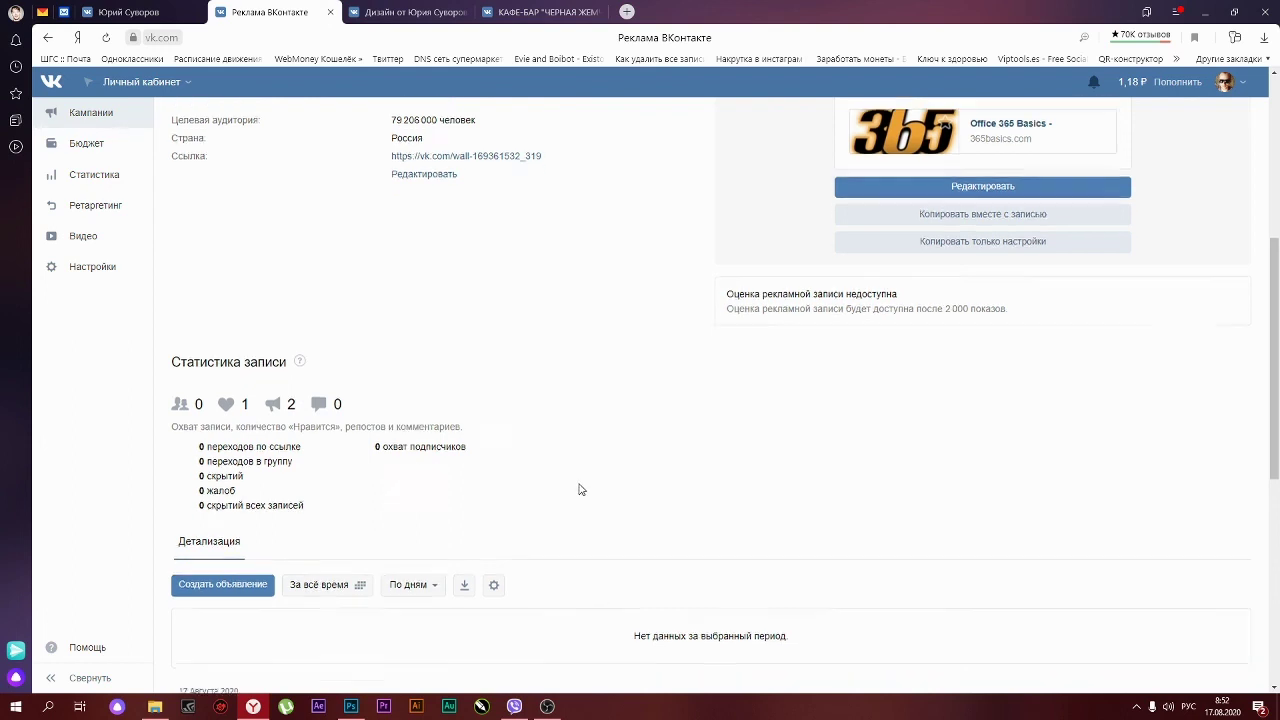
pyautogui.scroll(-1, 560, 372)
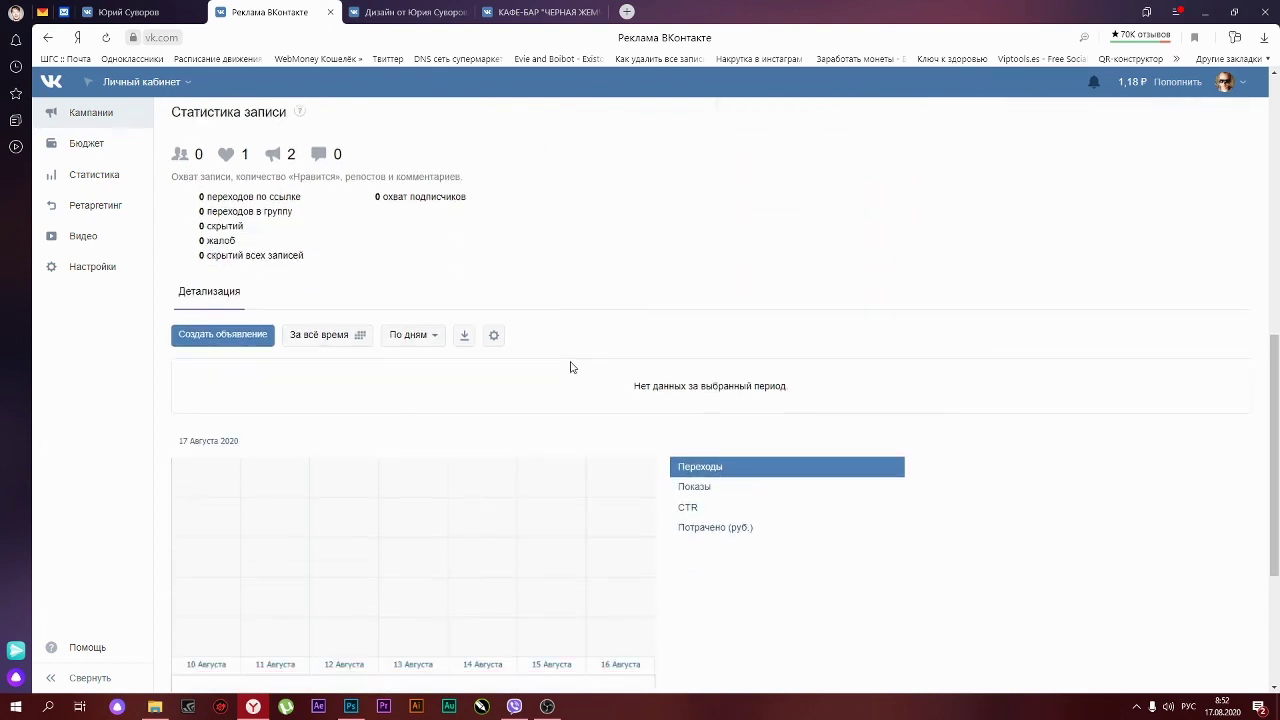
pyautogui.scroll(-1, 517, 372)
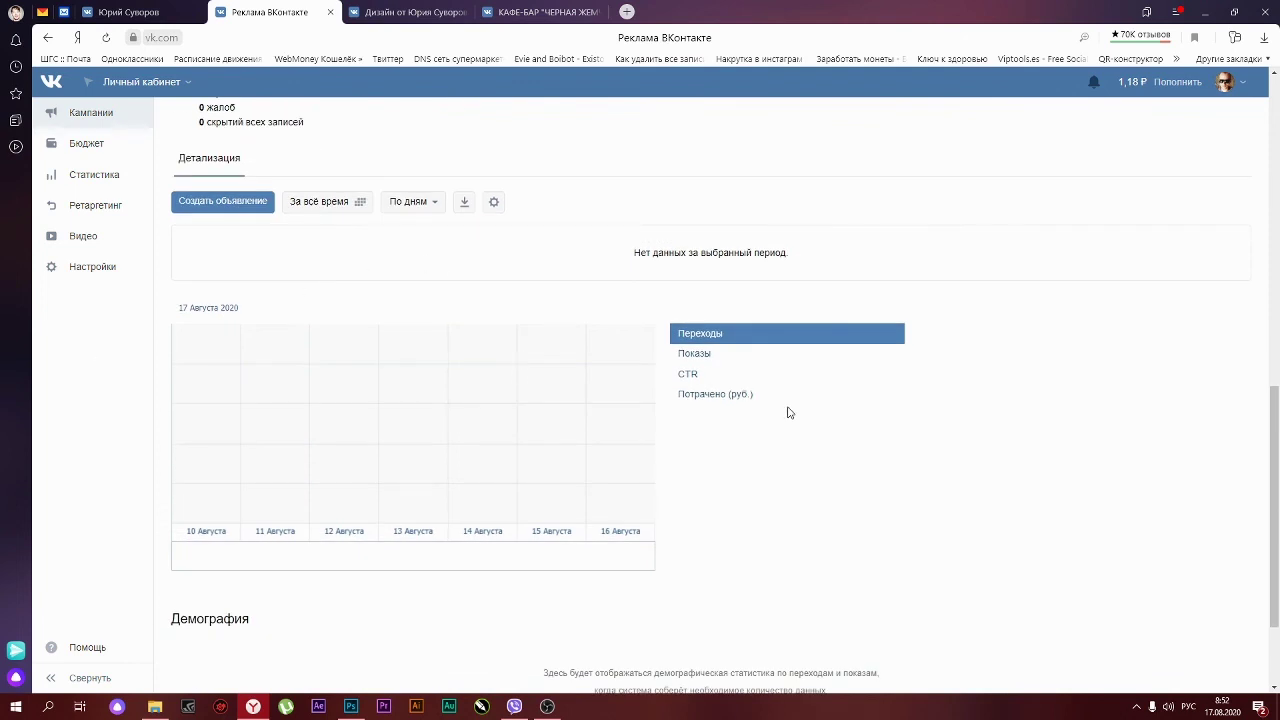
pyautogui.scroll(-1, 789, 411)
pyautogui.scroll(2, 846, 453)
pyautogui.scroll(5, 906, 491)
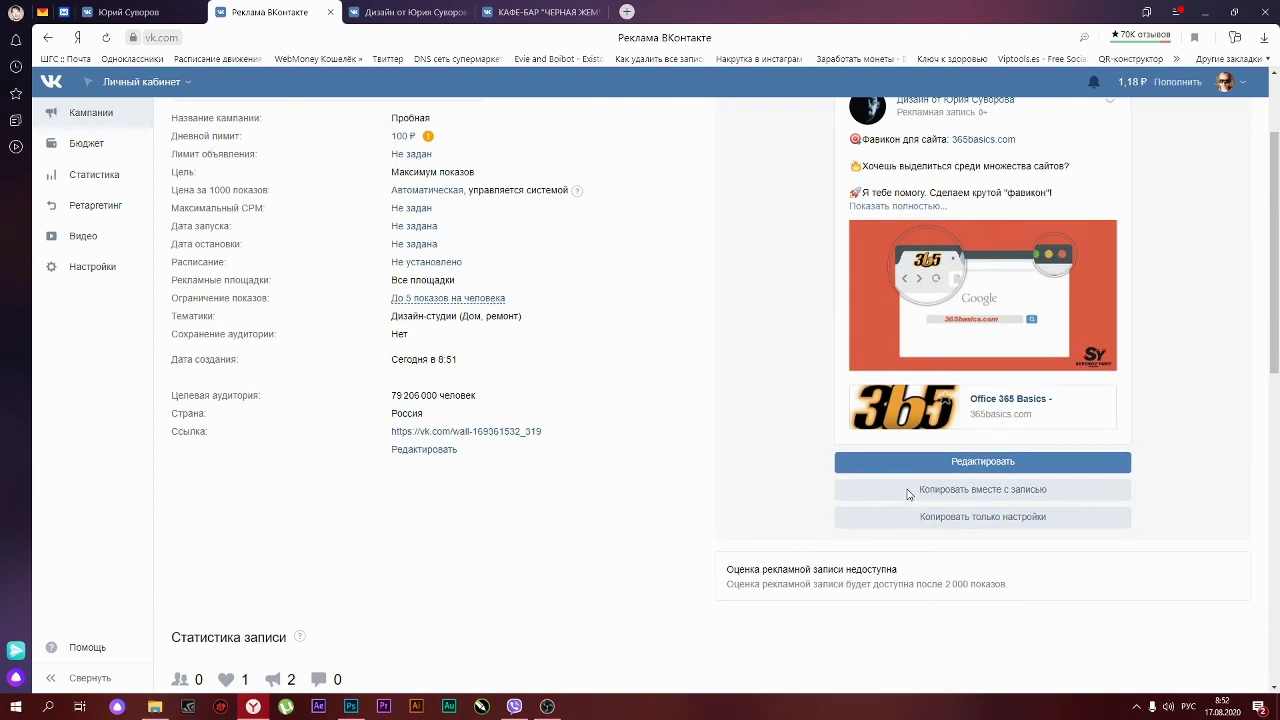
pyautogui.scroll(1, 668, 490)
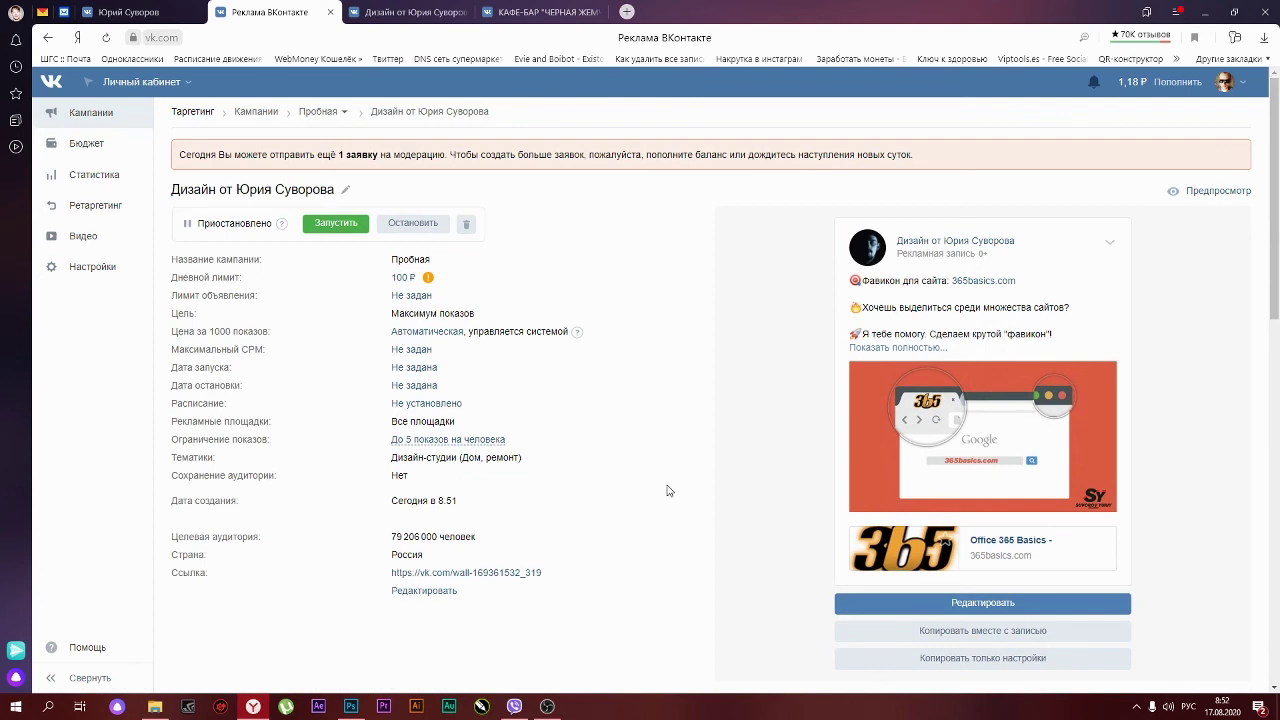